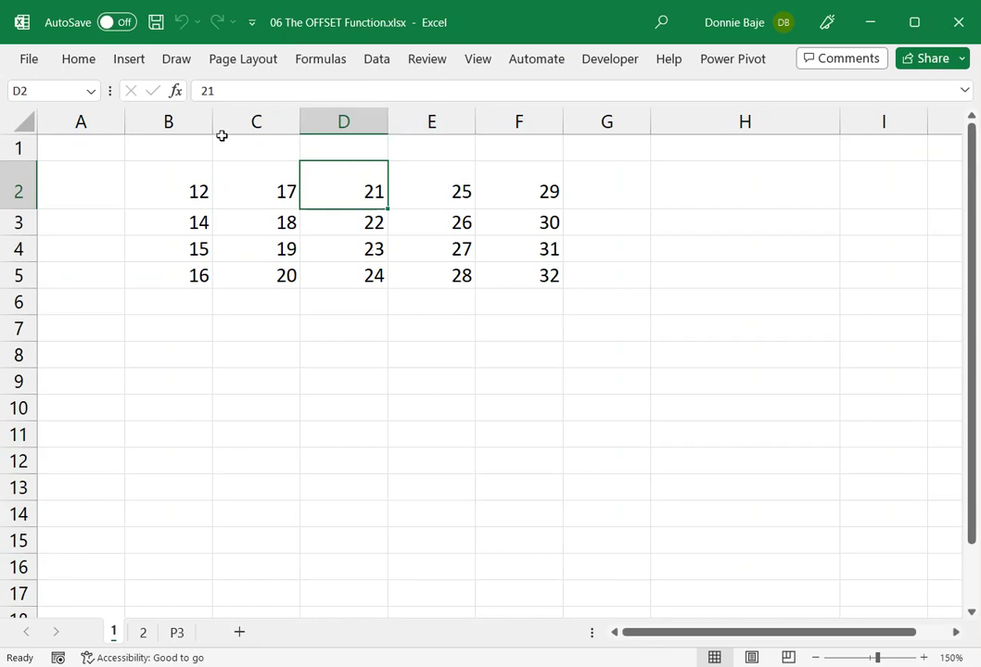
- Narrow column B slightly and enter the formula =OFFSET(A1,3,2) in cell B7
{"action": "left_click_drag", "start_coordinate": [212, 114], "coordinate": [204, 116]}
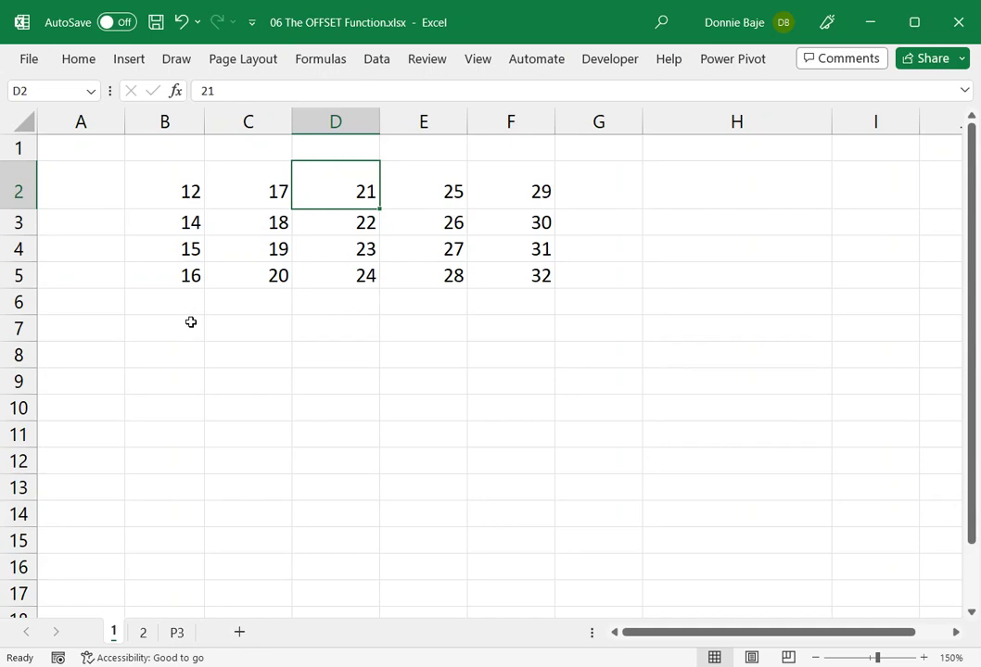
{"action": "left_click", "coordinate": [186, 190]}
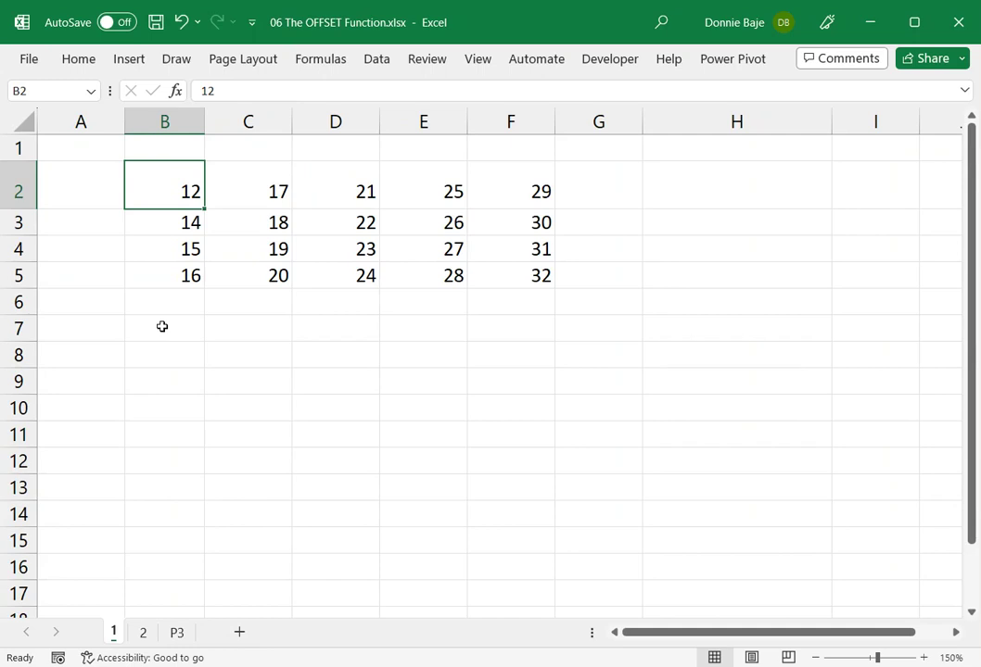
{"action": "left_click", "coordinate": [162, 328]}
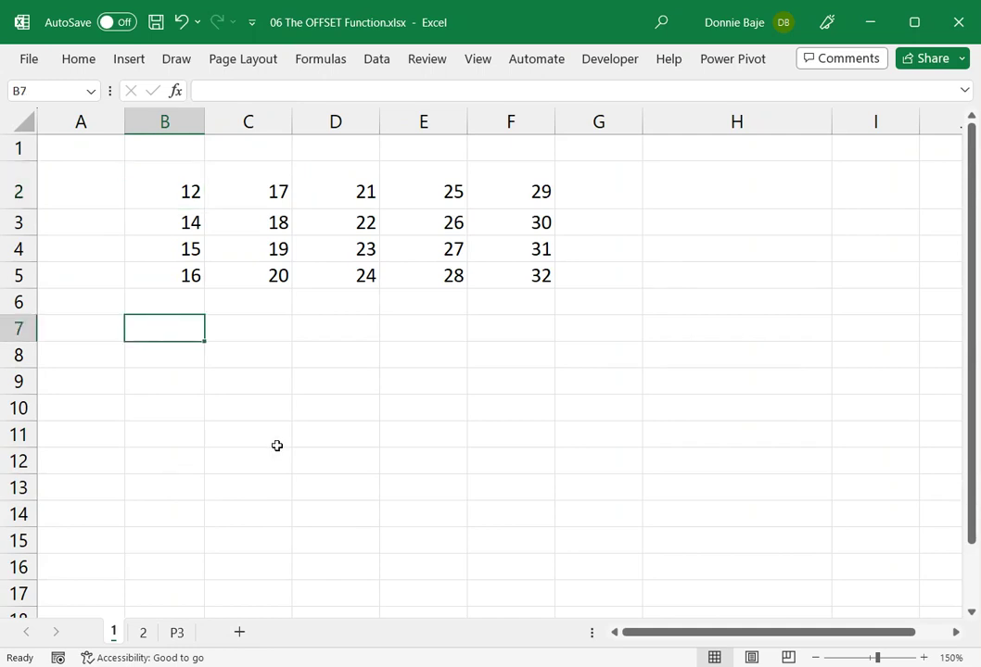
{"action": "type", "text": "=OFFSET("}
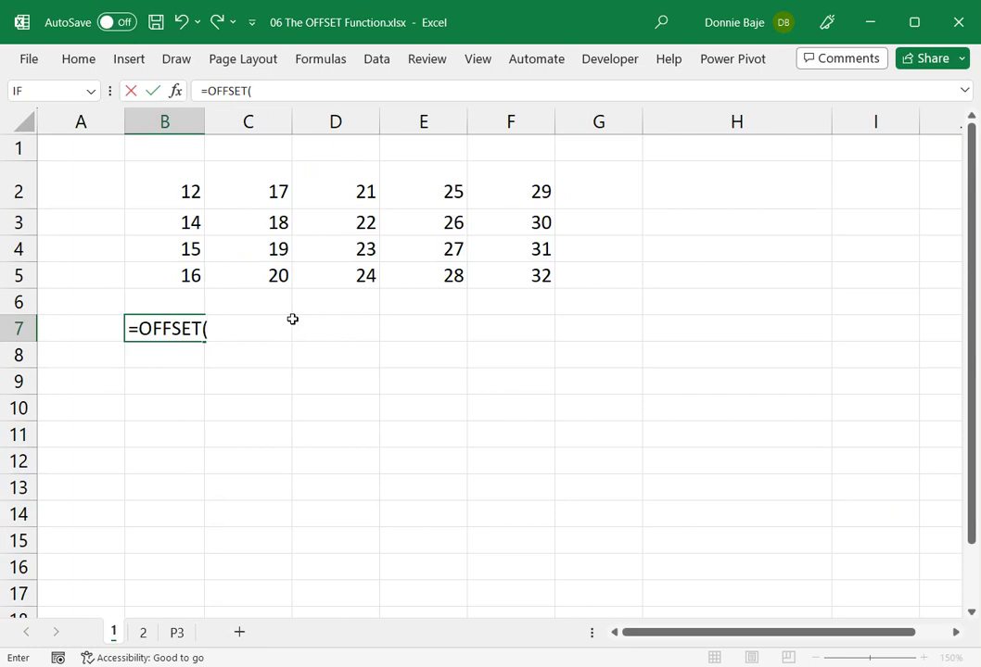
{"action": "left_click", "coordinate": [87, 144]}
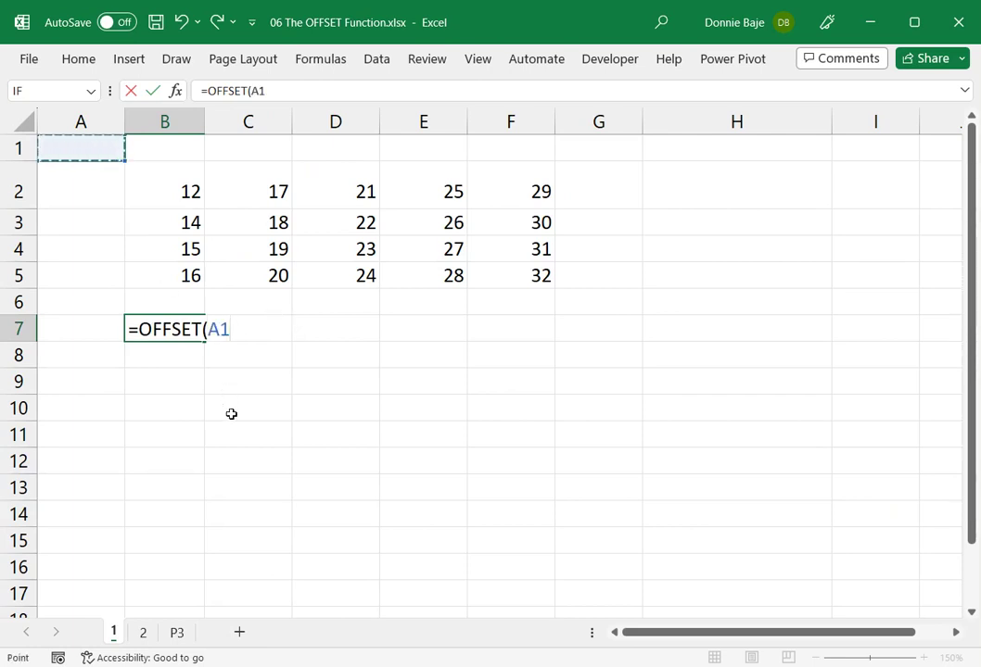
{"action": "type", "text": ","}
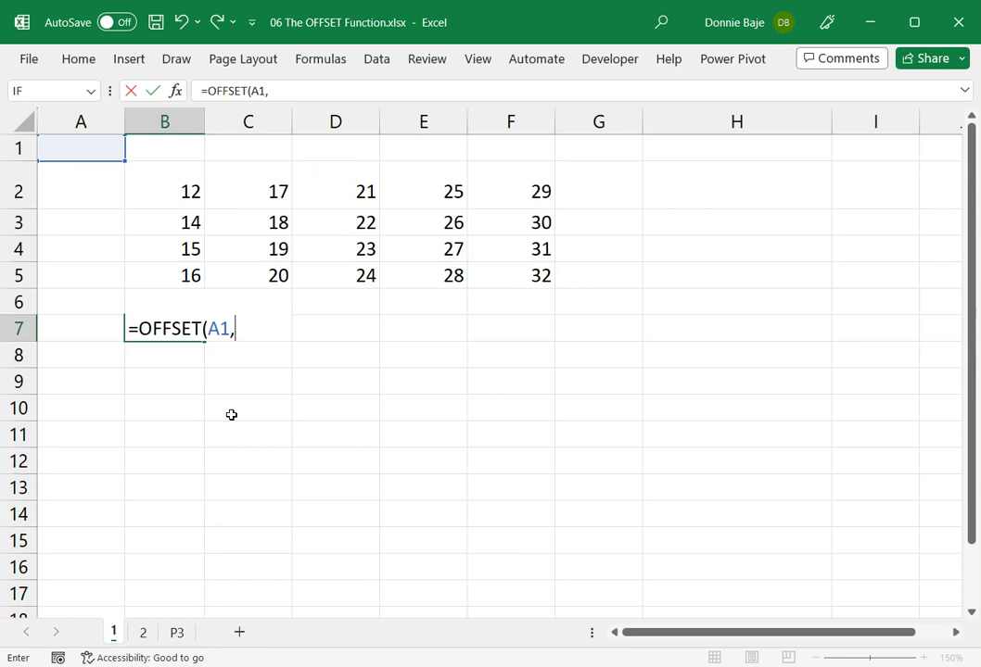
{"action": "type", "text": "3,2"}
{"action": "type", "text": ")"}
{"action": "key", "text": "Return"}
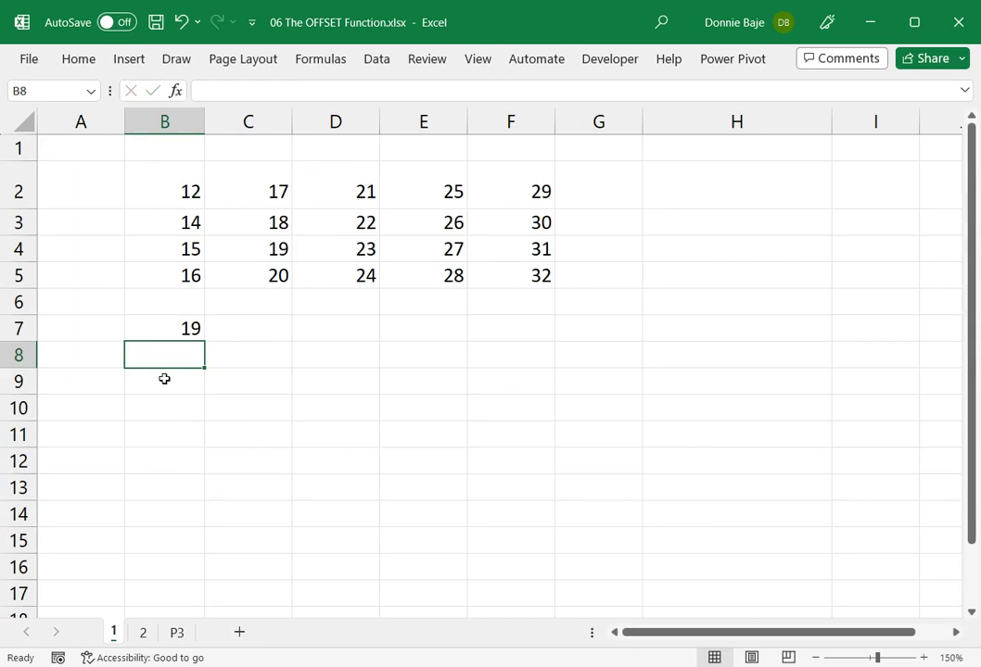
- Trace the offset cell by cell from A1, moving three rows down and two columns right to C4
{"action": "left_click", "coordinate": [113, 146]}
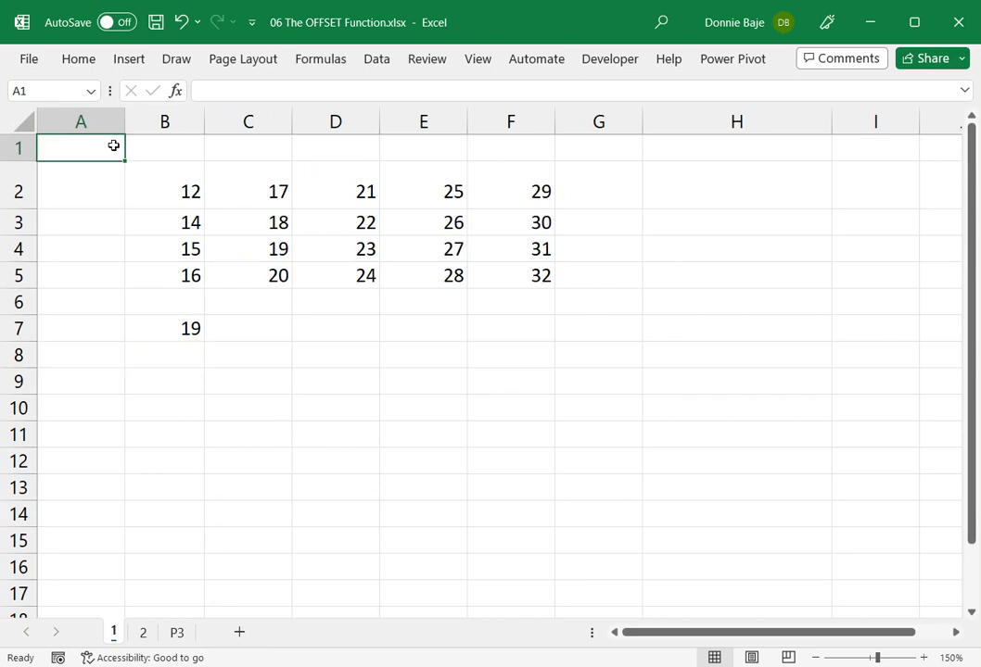
{"action": "key", "text": "Down"}
{"action": "key", "text": "Down"}
{"action": "key", "text": "Down"}
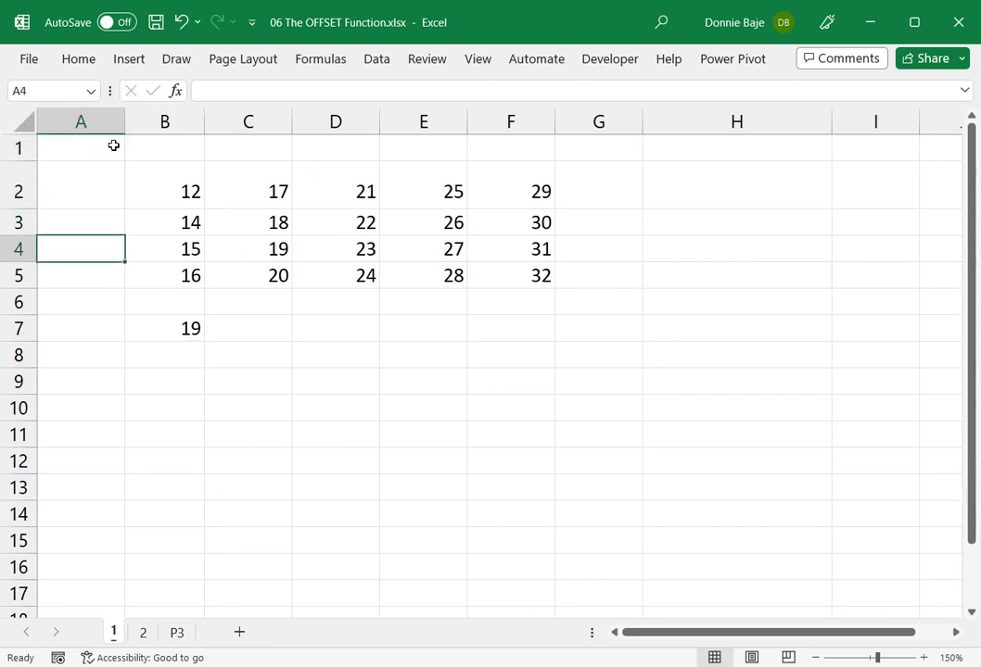
{"action": "key", "text": "Right"}
{"action": "key", "text": "Right"}
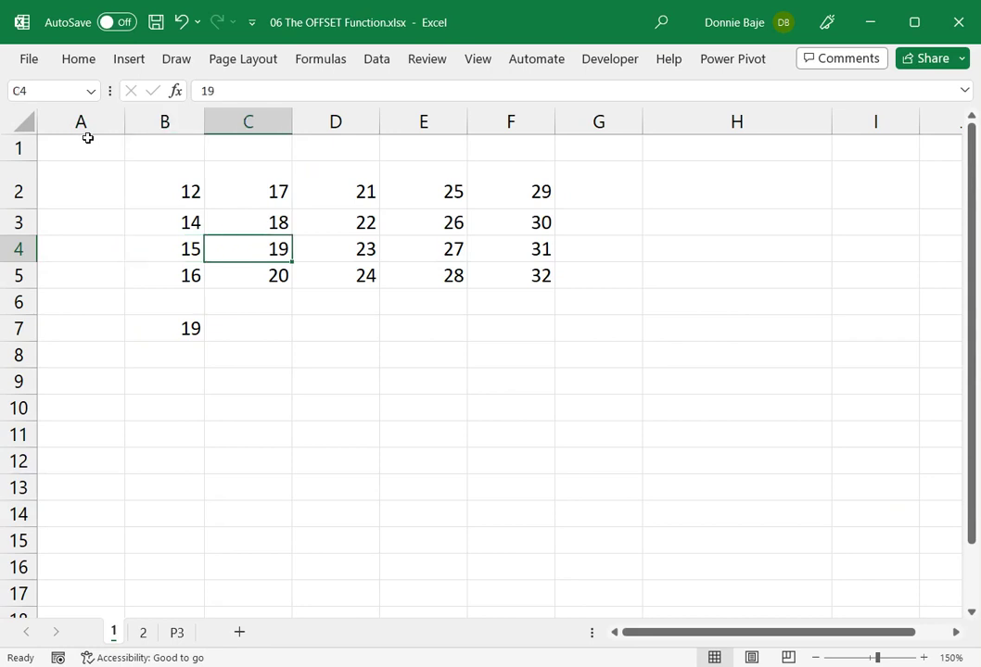
- Change the row and column offsets in B7 so the formula reads =OFFSET(A1,1,5)
{"action": "left_click", "coordinate": [175, 331]}
{"action": "double_click", "coordinate": [172, 334]}
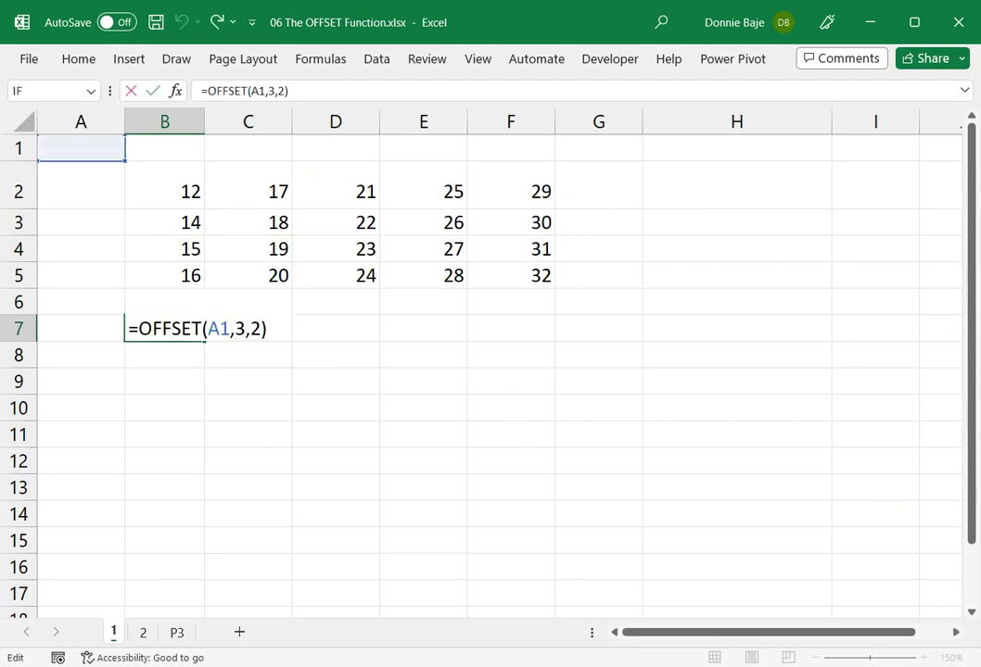
{"action": "left_click_drag", "start_coordinate": [235, 331], "coordinate": [309, 333]}
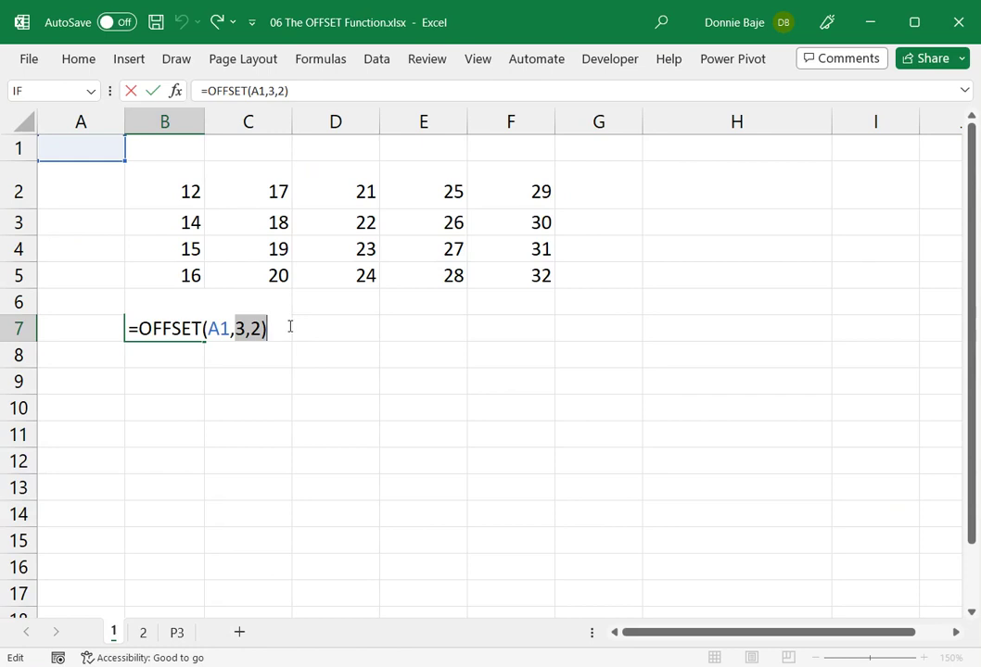
{"action": "type", "text": "1,"}
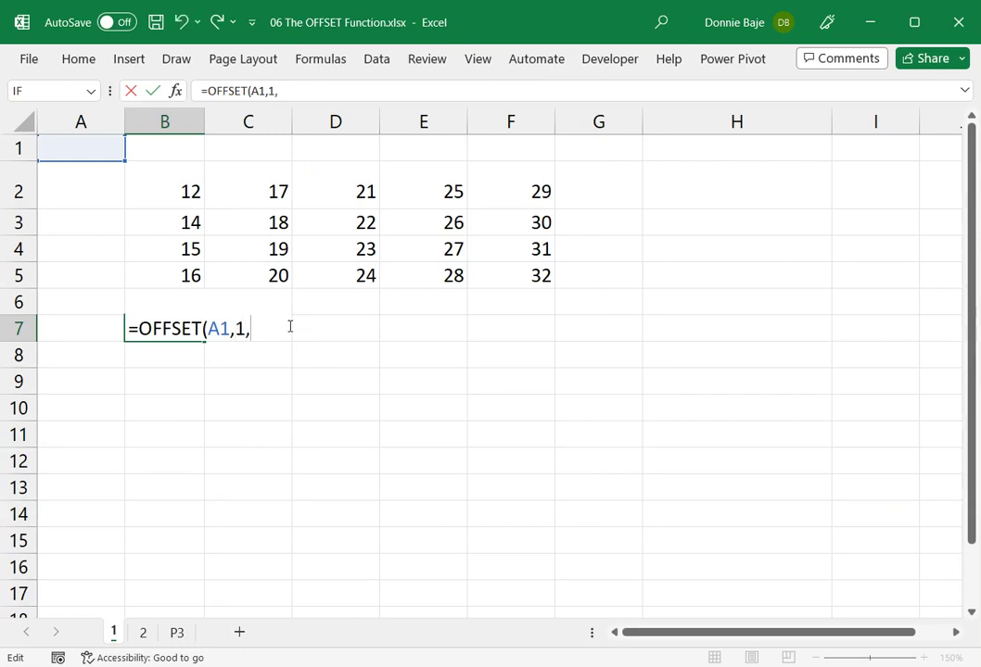
{"action": "type", "text": "5)"}
{"action": "key", "text": "Return"}
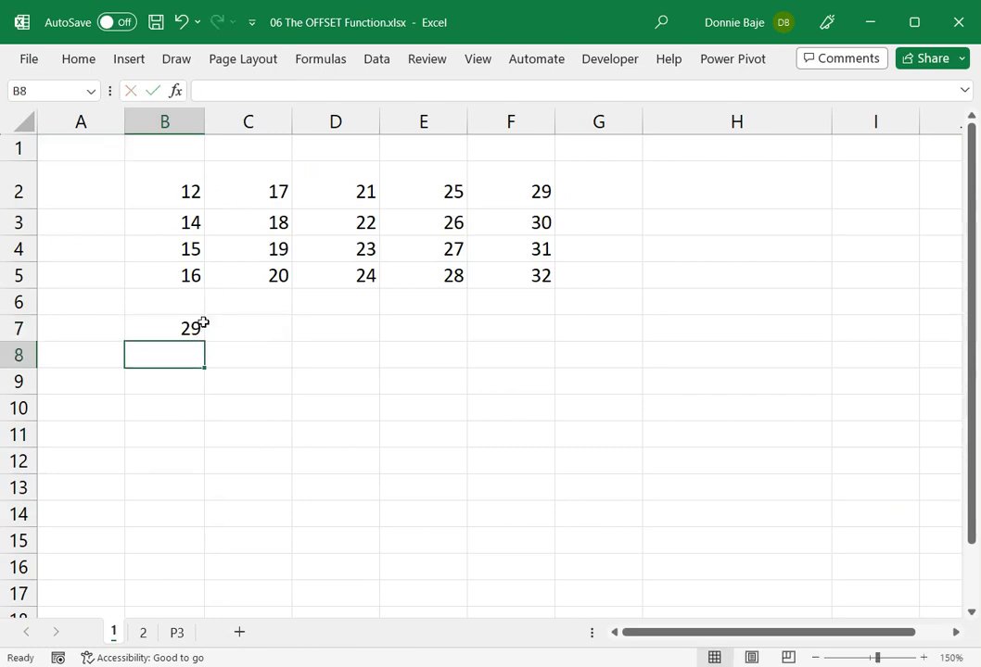
- Trace the offset from A1 one row down and five columns right to F2, and review the formula in B7
{"action": "left_click", "coordinate": [198, 326]}
{"action": "left_click", "coordinate": [75, 151]}
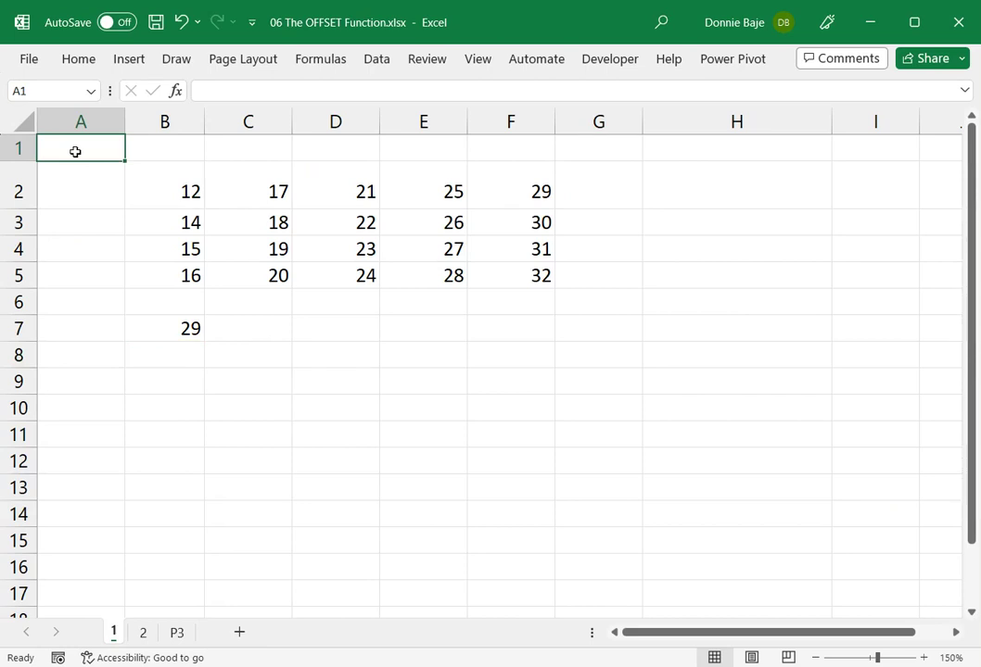
{"action": "key", "text": "Down"}
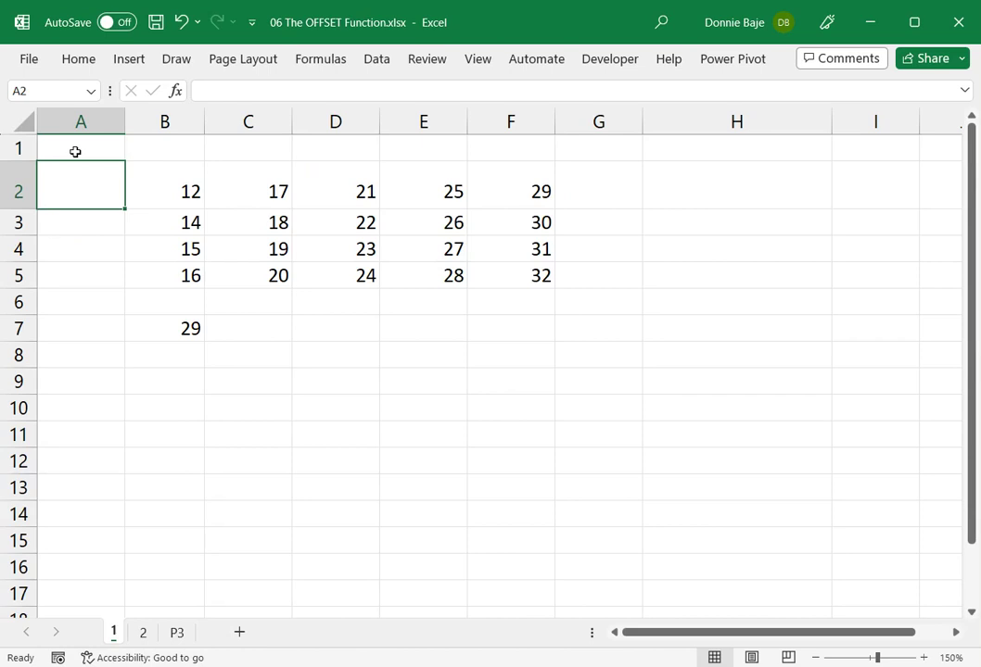
{"action": "key", "text": "Right"}
{"action": "key", "text": "Right"}
{"action": "key", "text": "Right"}
{"action": "key", "text": "Right"}
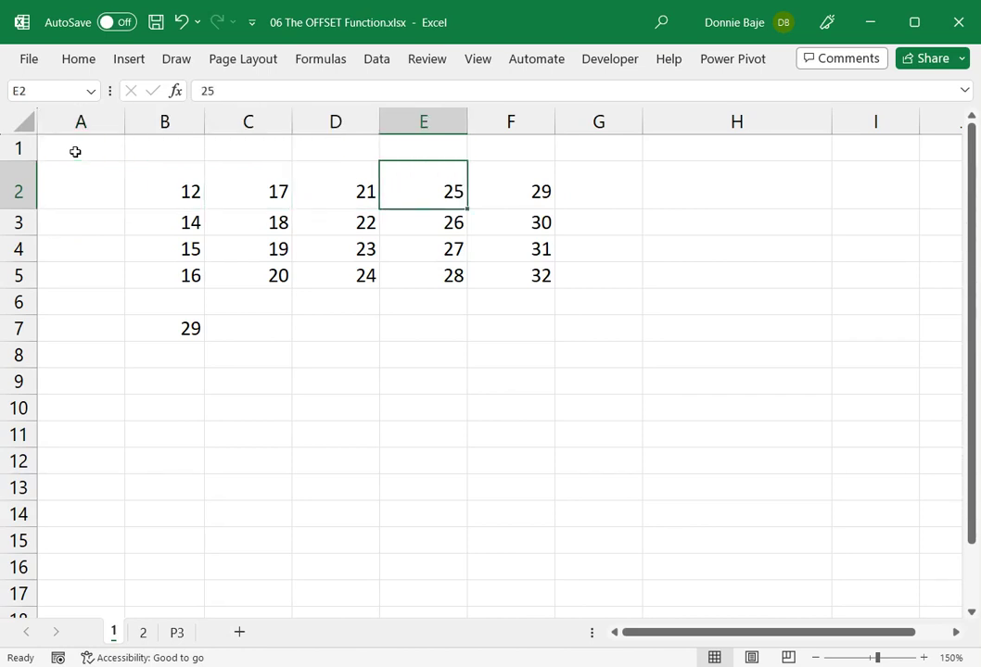
{"action": "key", "text": "Right"}
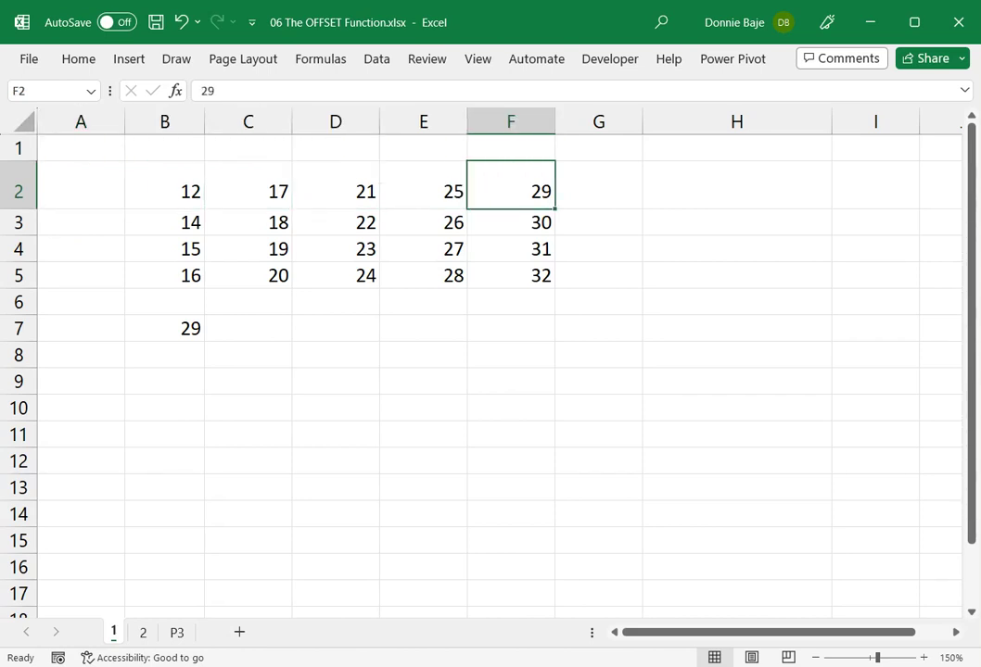
{"action": "double_click", "coordinate": [182, 328]}
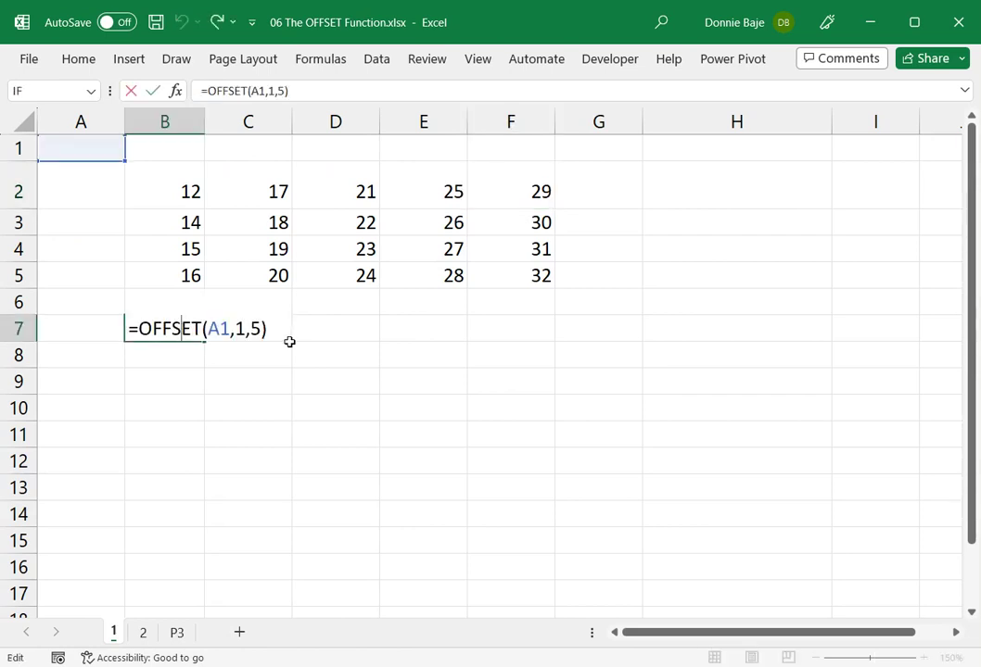
{"action": "key", "text": "Return"}
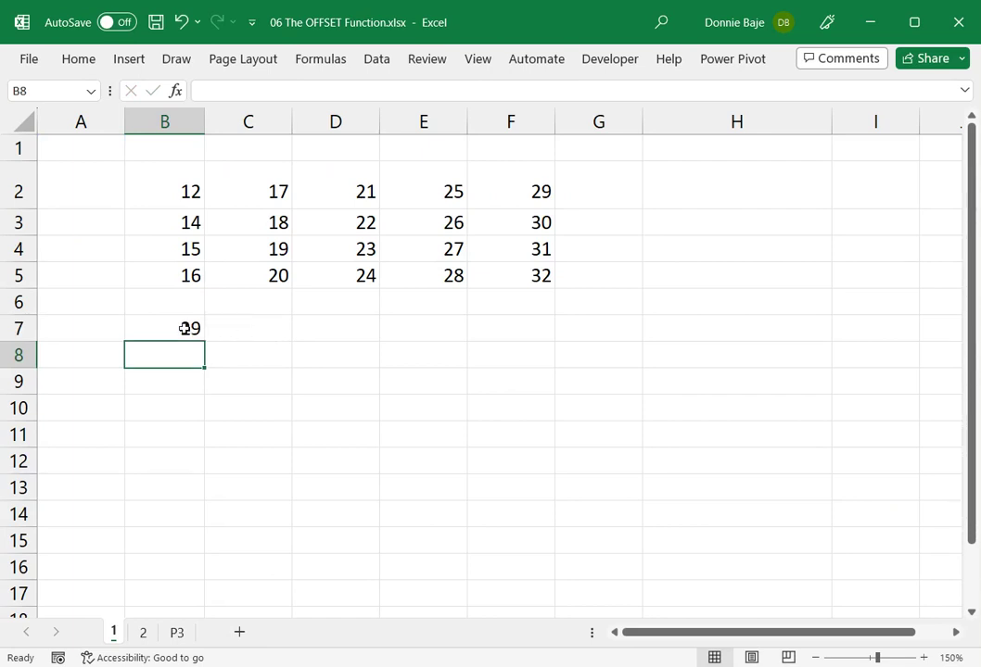
- Set the offsets in B7 to two rows and three columns, making the formula =OFFSET(A1,2,3)
{"action": "left_click", "coordinate": [185, 328]}
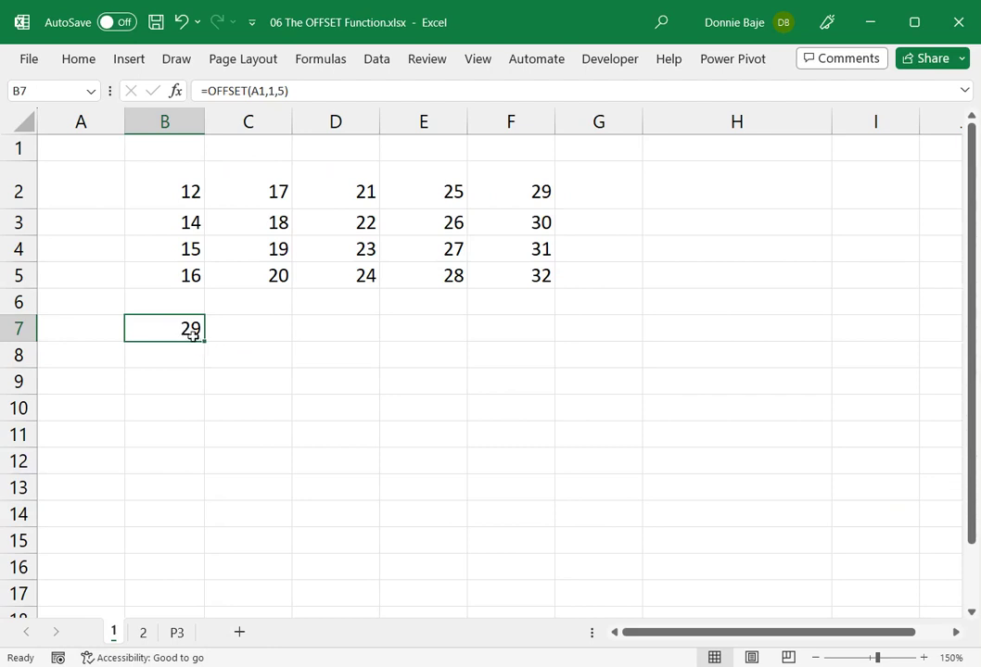
{"action": "double_click", "coordinate": [192, 333]}
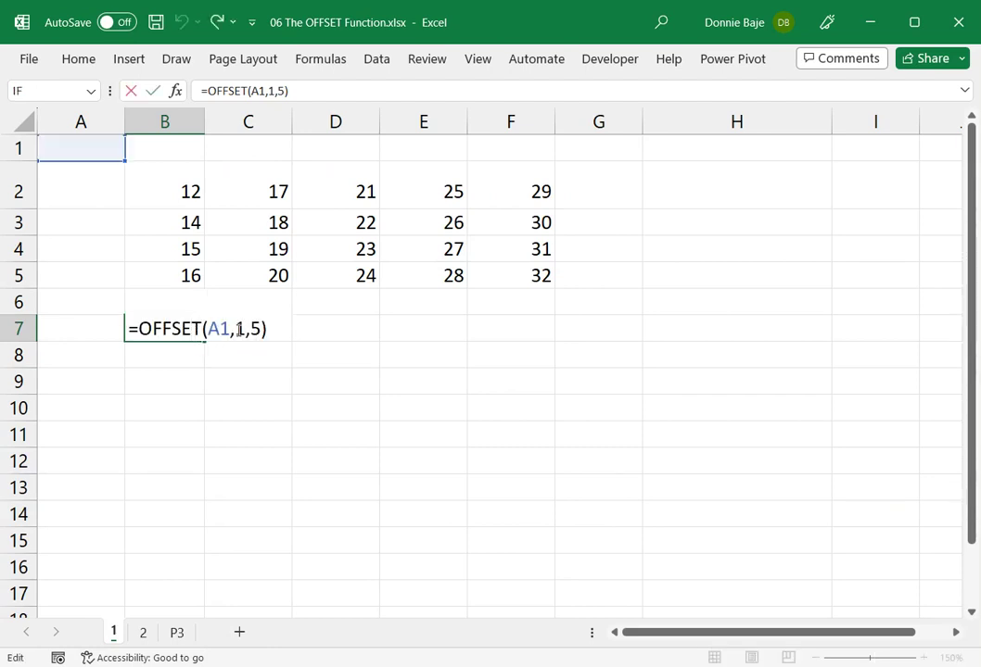
{"action": "left_click_drag", "start_coordinate": [234, 329], "coordinate": [319, 338]}
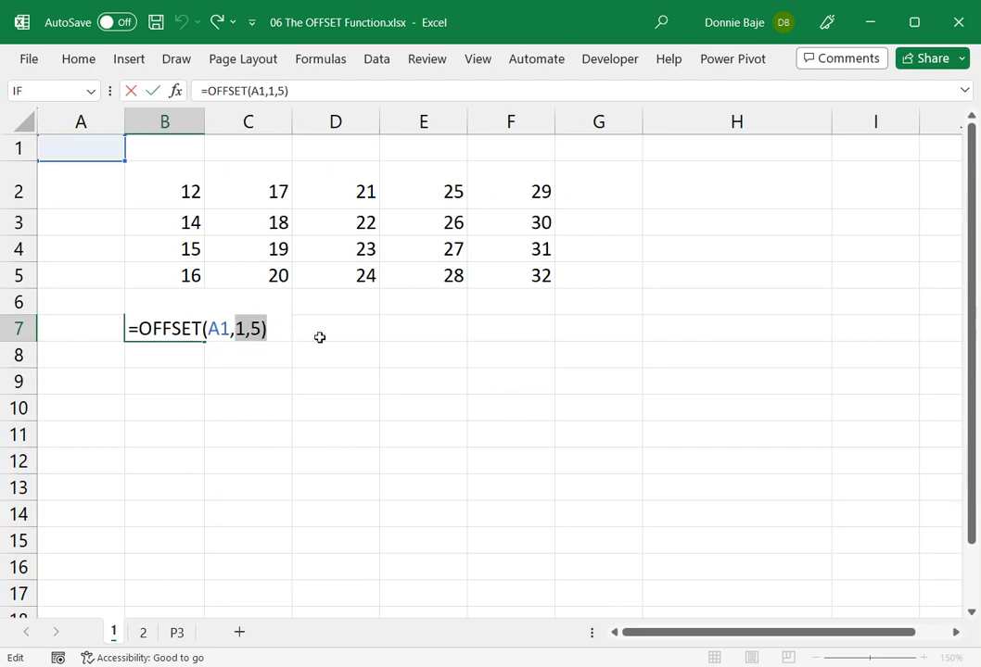
{"action": "type", "text": "2,3)"}
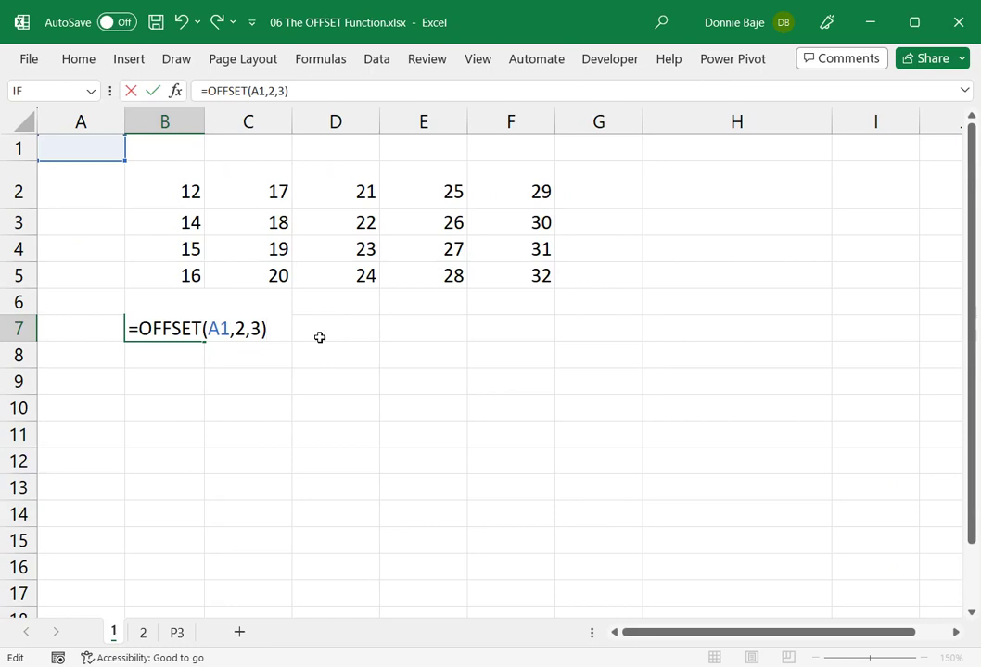
{"action": "key", "text": "Return"}
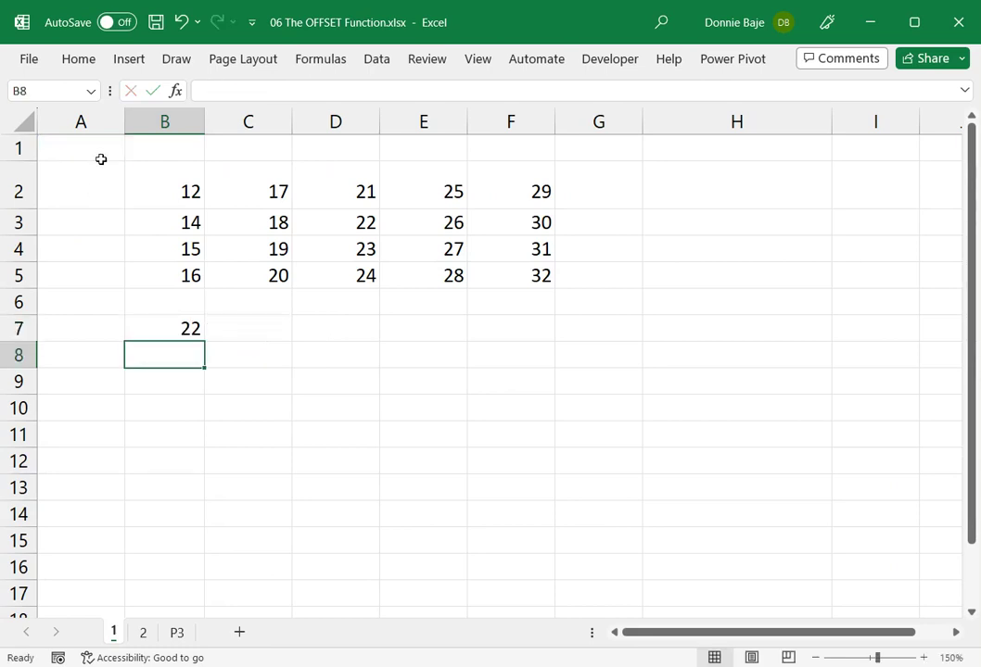
- Add a height of 3 and a width of 2 to the B7 formula, making it =OFFSET(A1,2,3,3,2)
{"action": "double_click", "coordinate": [165, 330]}
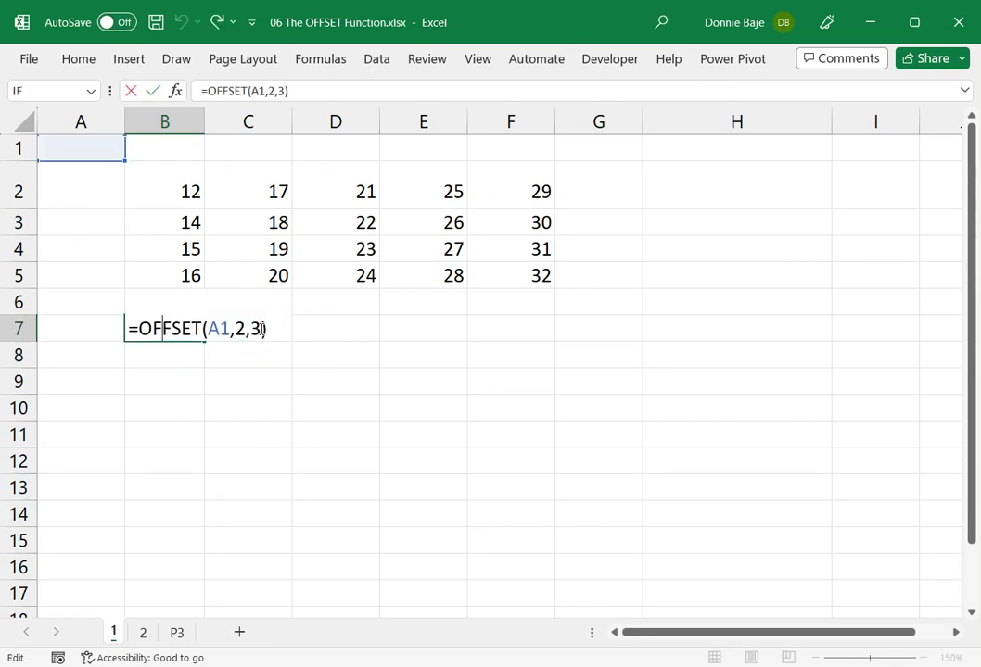
{"action": "left_click_drag", "start_coordinate": [269, 329], "coordinate": [259, 328]}
{"action": "key", "text": "BackSpace"}
{"action": "type", "text": ",3,2"}
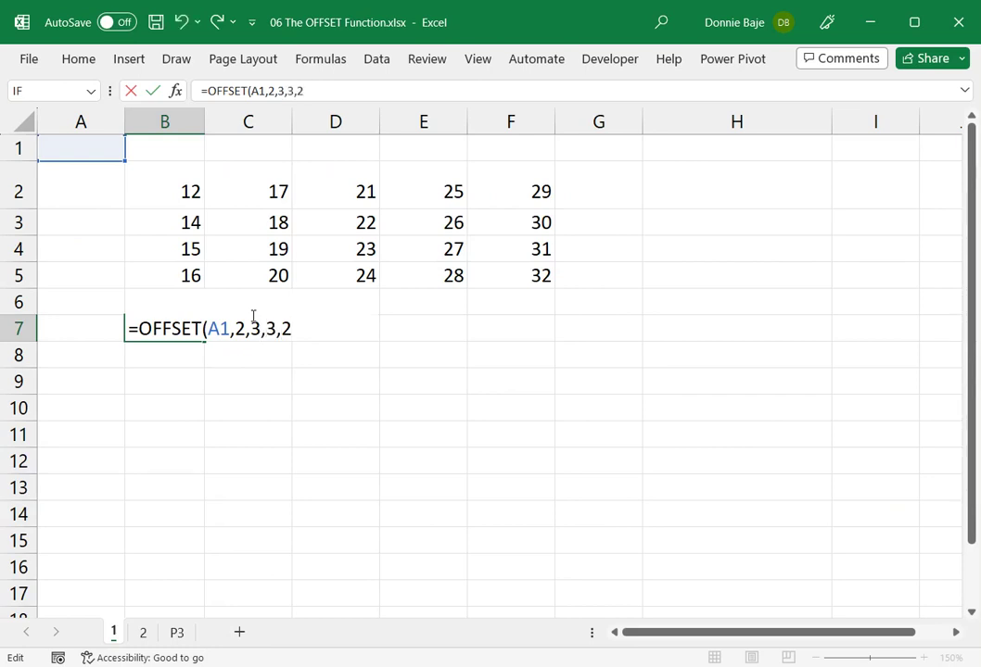
{"action": "type", "text": ")"}
{"action": "key", "text": "Return"}
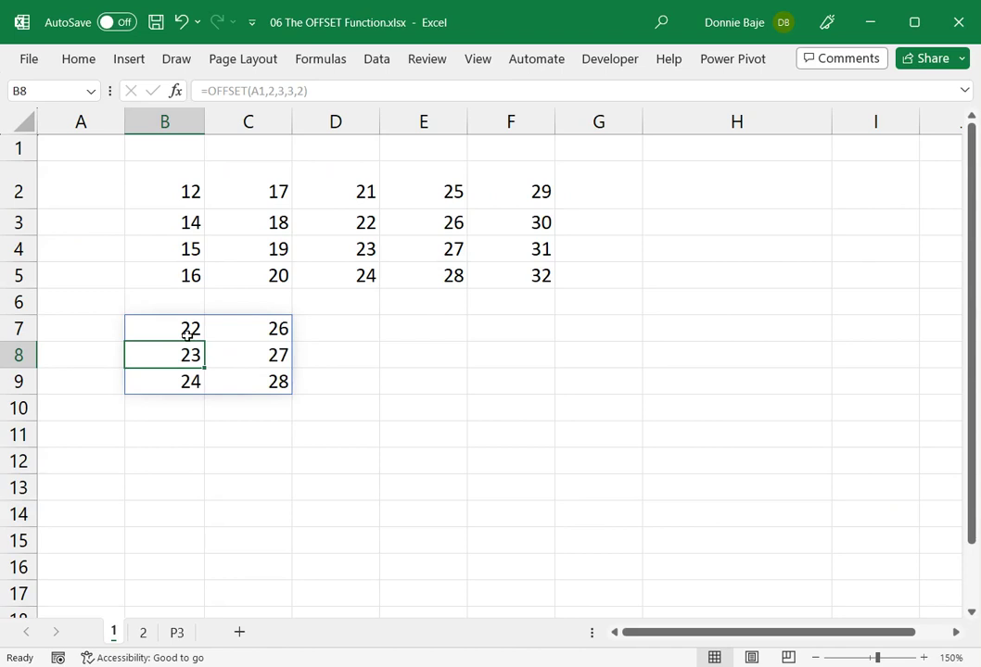
- Wrap the B7 formula in SUM so it reads =SUM(OFFSET(A1,2,3,3,2))
{"action": "left_click", "coordinate": [187, 336]}
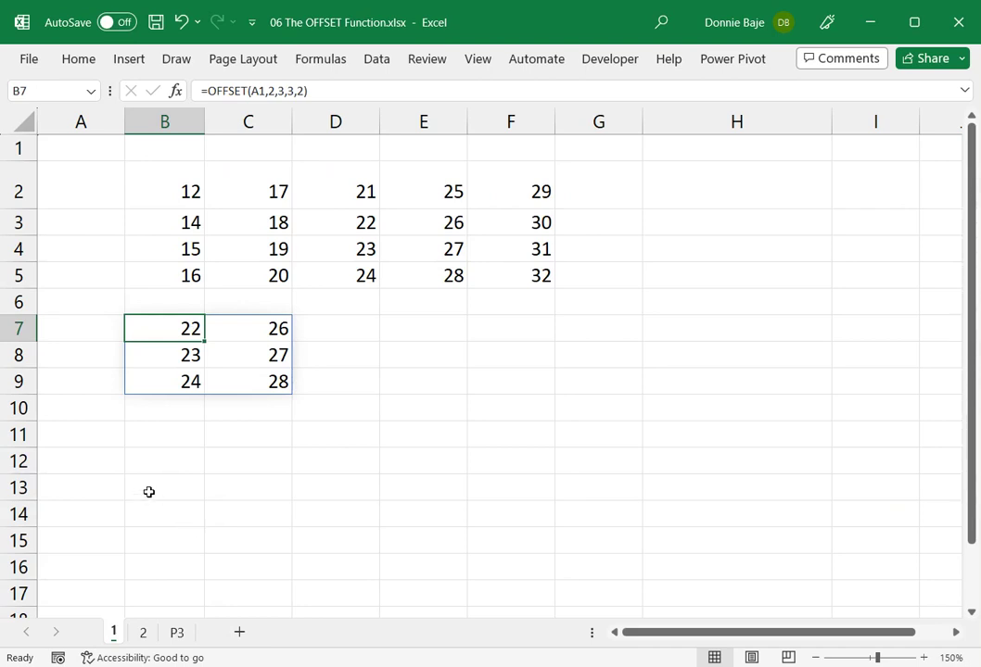
{"action": "double_click", "coordinate": [167, 334]}
{"action": "left_click", "coordinate": [139, 329]}
{"action": "type", "text": "SUM("}
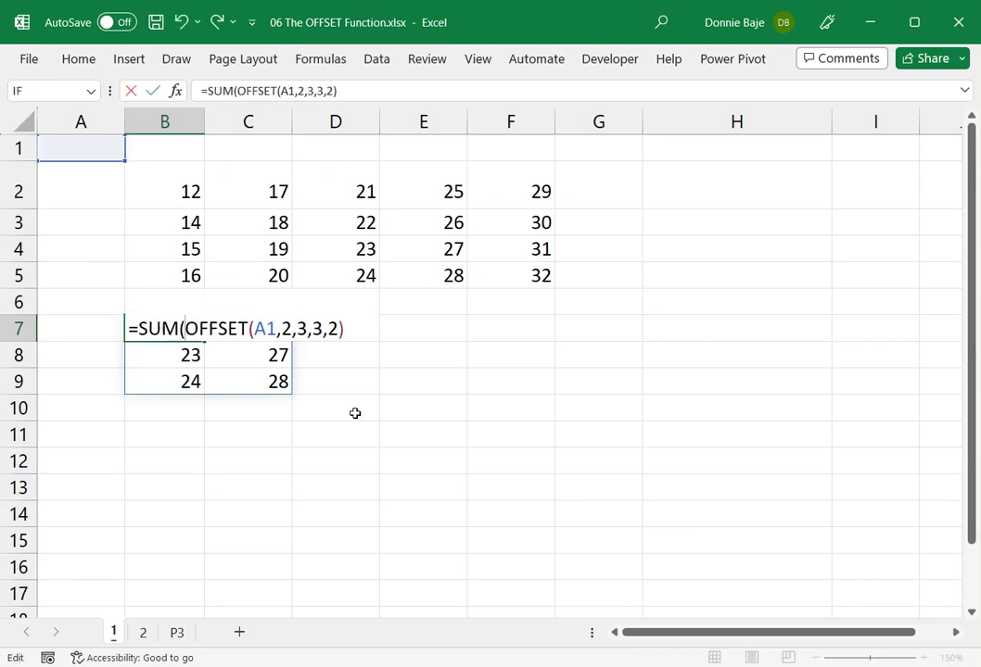
{"action": "left_click", "coordinate": [352, 334]}
{"action": "type", "text": ")"}
{"action": "key", "text": "Return"}
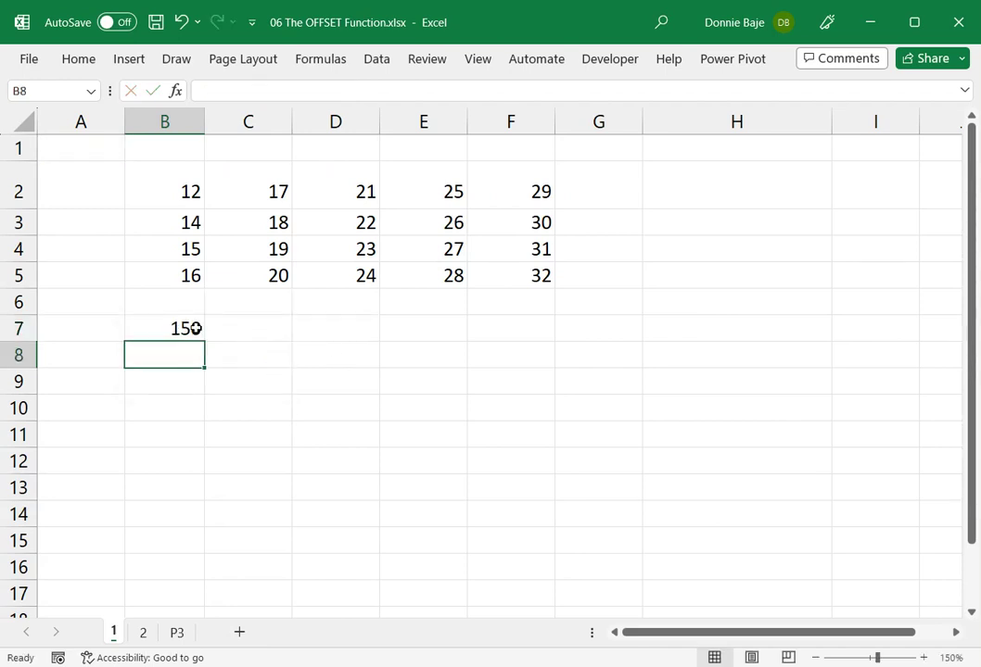
- Remove SUM from the B7 formula, leaving =(OFFSET(A1,2,3,3,2)), and select the spilled range B7:C9 to check its sum
{"action": "double_click", "coordinate": [195, 328]}
{"action": "double_click", "coordinate": [143, 328]}
{"action": "key", "text": "BackSpace"}
{"action": "key", "text": "Return"}
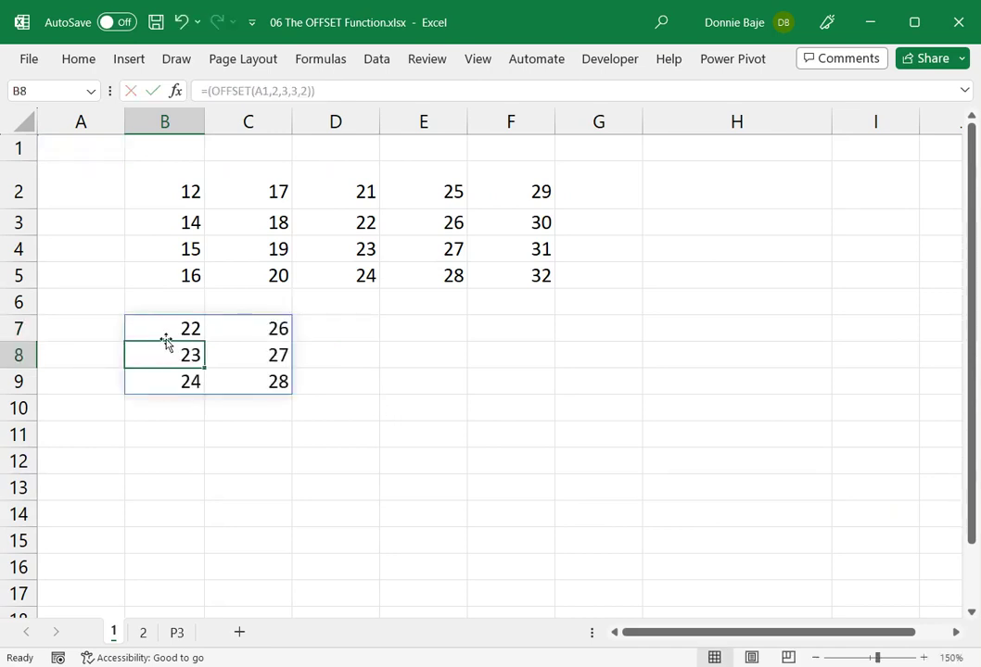
{"action": "left_click_drag", "start_coordinate": [167, 337], "coordinate": [286, 381]}
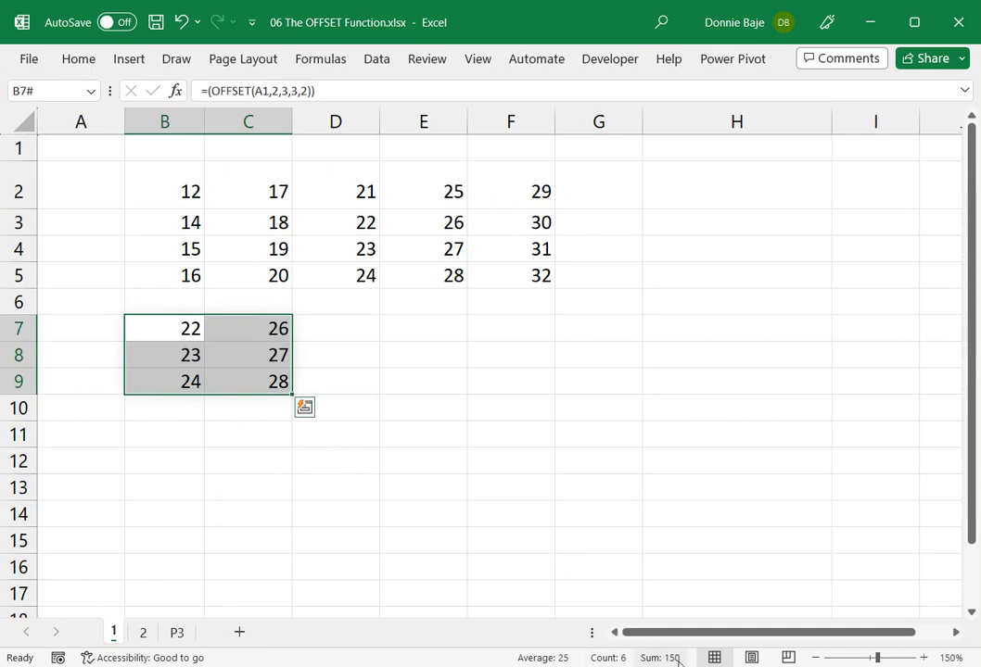
- Put SUM back in front of the parenthesized OFFSET expression in cell B7
{"action": "left_click", "coordinate": [175, 328]}
{"action": "double_click", "coordinate": [175, 329]}
{"action": "left_click", "coordinate": [135, 329]}
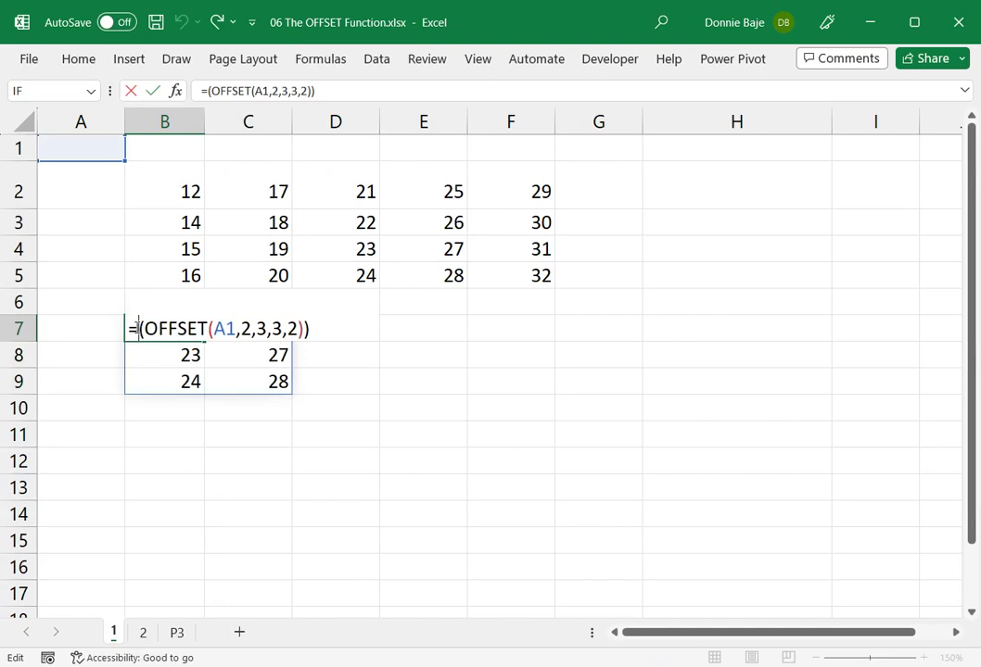
{"action": "type", "text": "SUM"}
{"action": "key", "text": "Return"}
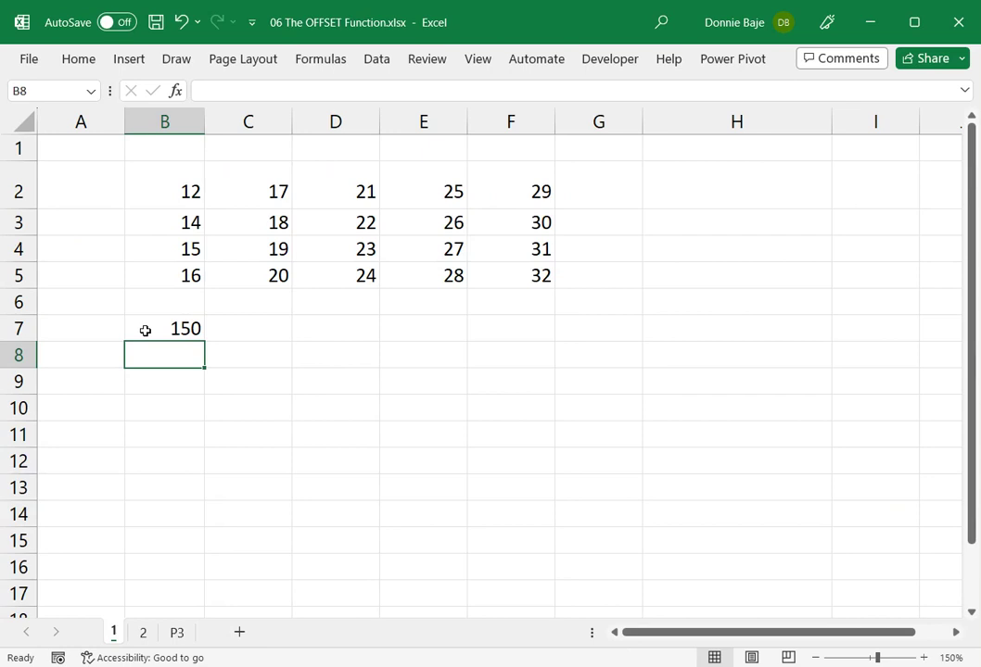
- Remove SUM from the B7 formula so it returns the whole range with =(OFFSET(A1,2,3,3,2))
{"action": "left_click", "coordinate": [146, 330]}
{"action": "double_click", "coordinate": [148, 330]}
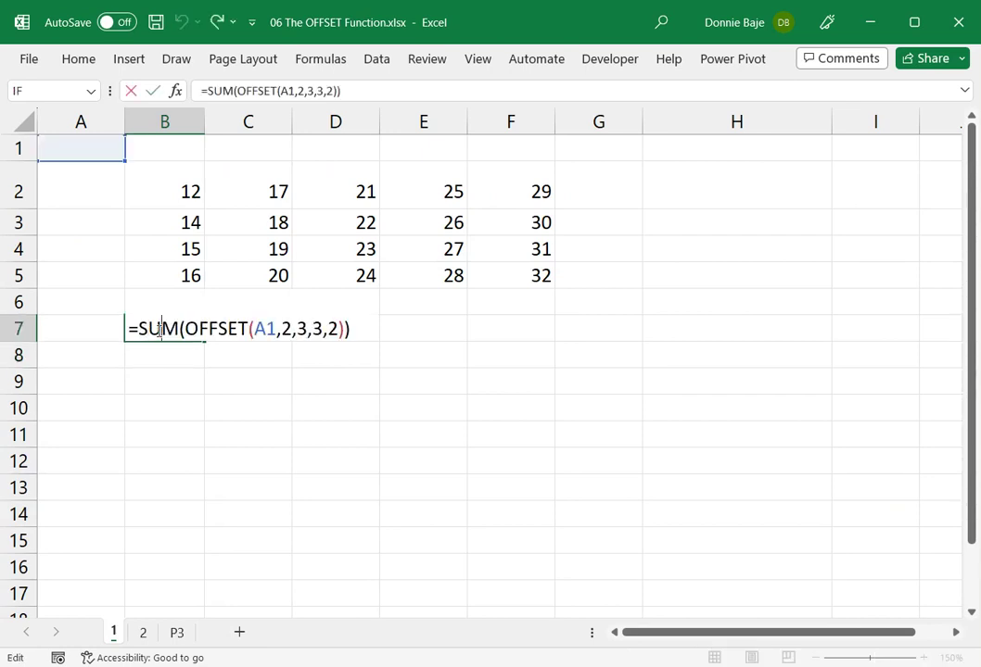
{"action": "double_click", "coordinate": [158, 329]}
{"action": "key", "text": "Delete"}
{"action": "key", "text": "Return"}
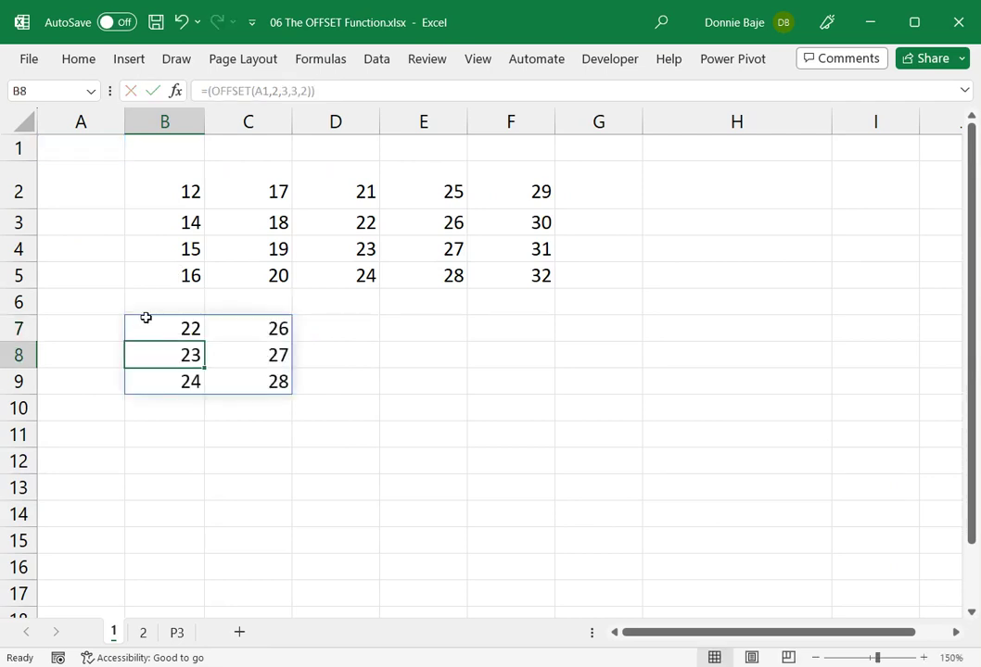
- Trace the B7 arguments from A1 to D3, extend the selection to D3:E5, and compare it with the spilled range B7:C9
{"action": "double_click", "coordinate": [188, 330]}
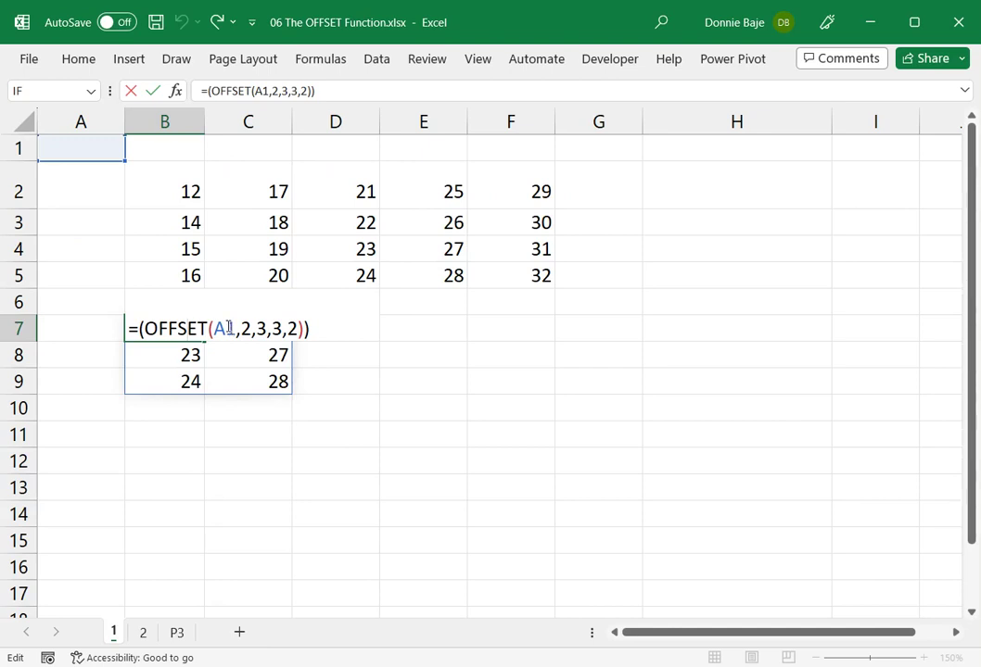
{"action": "key", "text": "Return"}
{"action": "left_click", "coordinate": [64, 148]}
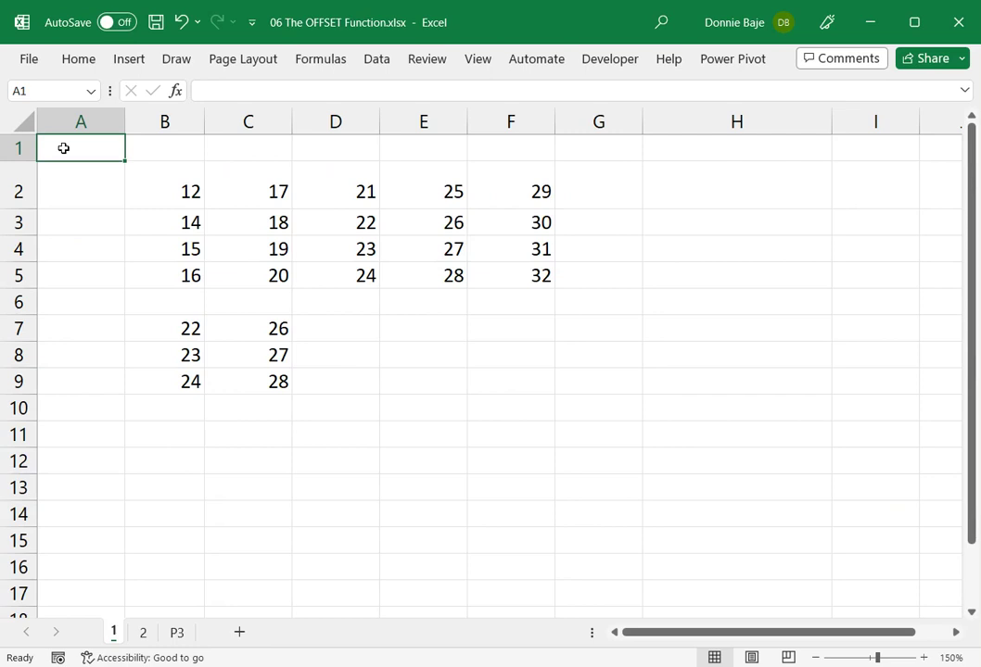
{"action": "key", "text": "Down"}
{"action": "key", "text": "Down"}
{"action": "key", "text": "Right"}
{"action": "key", "text": "Right"}
{"action": "key", "text": "Right"}
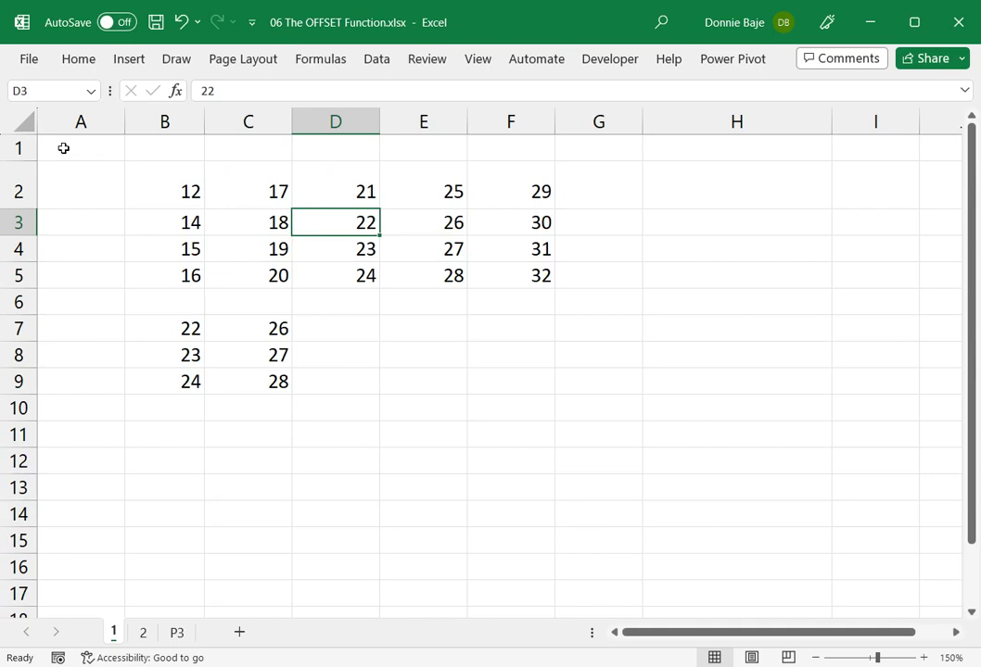
{"action": "key", "text": "shift+Down"}
{"action": "key", "text": "shift+Down"}
{"action": "key", "text": "shift+Right"}
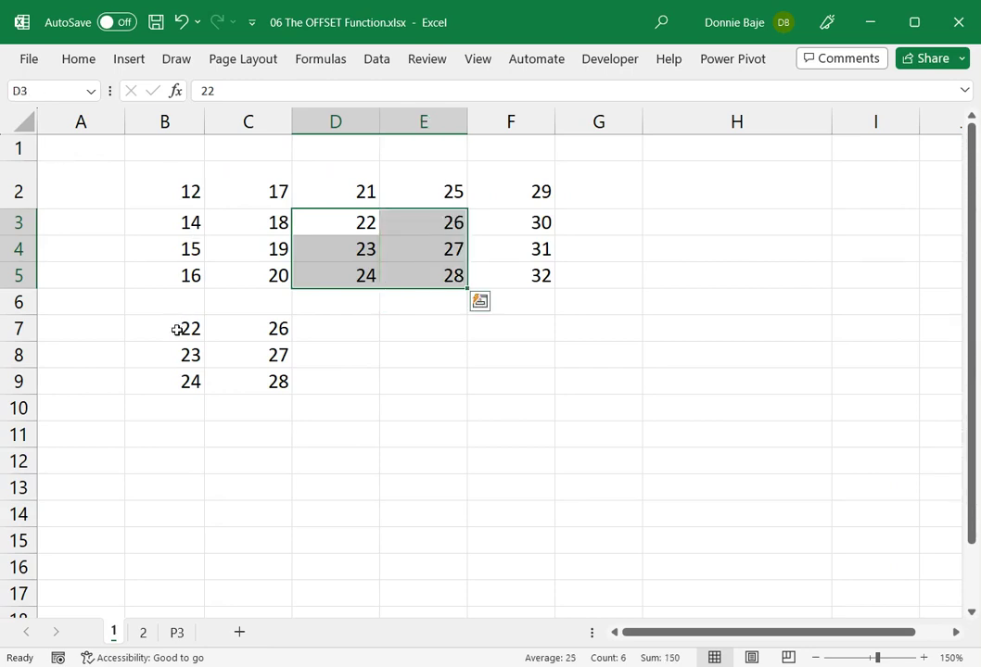
{"action": "left_click_drag", "start_coordinate": [177, 330], "coordinate": [242, 372]}
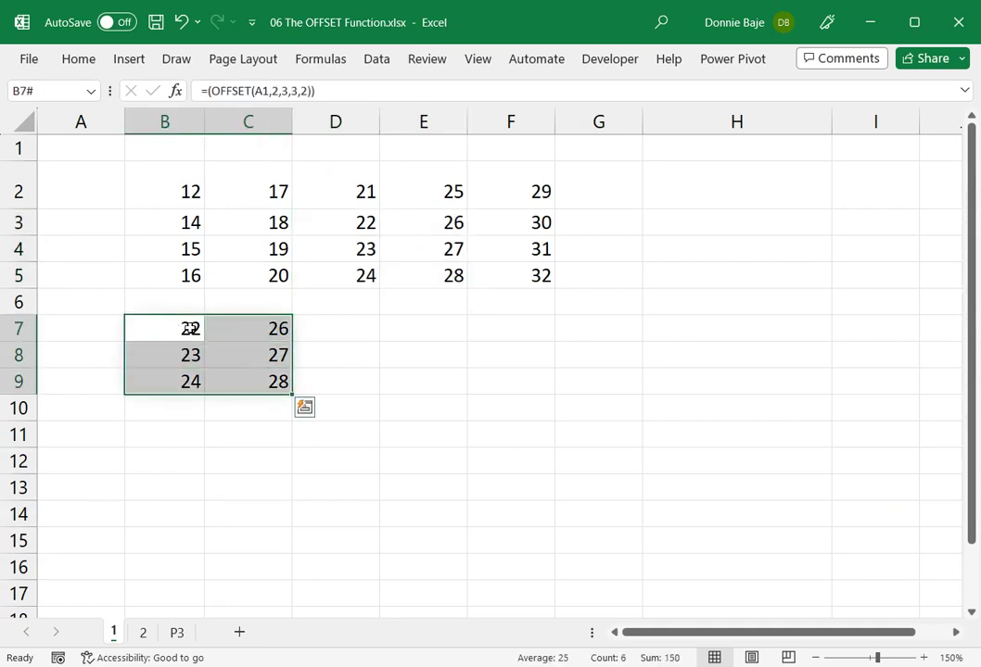
- Retrace the offset from A1, two rows down and three columns across, and select the three-by-two block D3:E5
{"action": "left_click", "coordinate": [95, 150]}
{"action": "key", "text": "Down"}
{"action": "key", "text": "Down"}
{"action": "key", "text": "Right"}
{"action": "key", "text": "Right"}
{"action": "key", "text": "Right"}
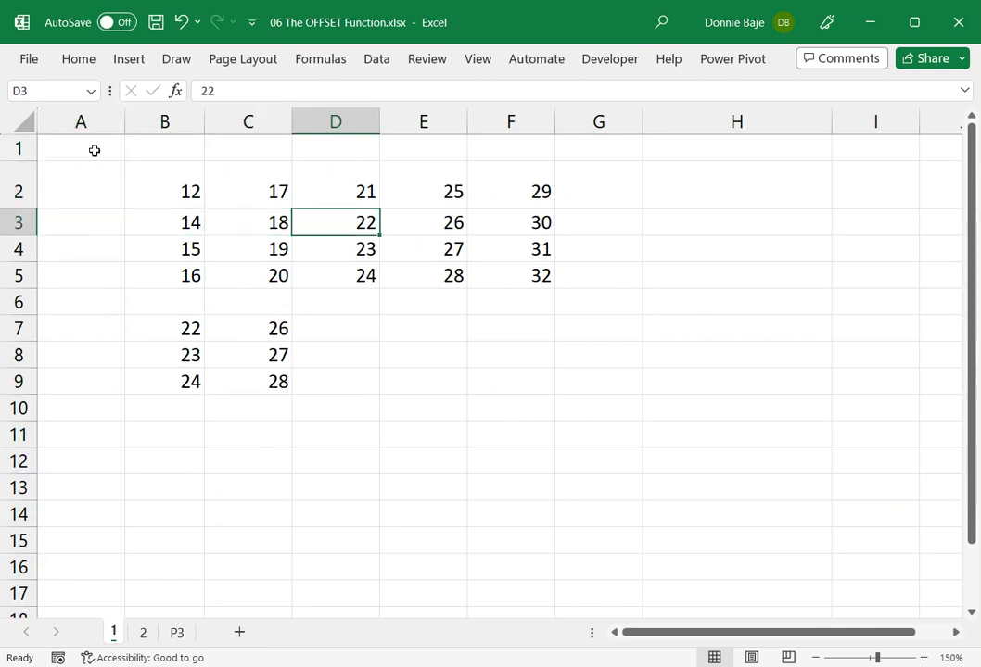
{"action": "key", "text": "shift+Down"}
{"action": "key", "text": "shift+Down"}
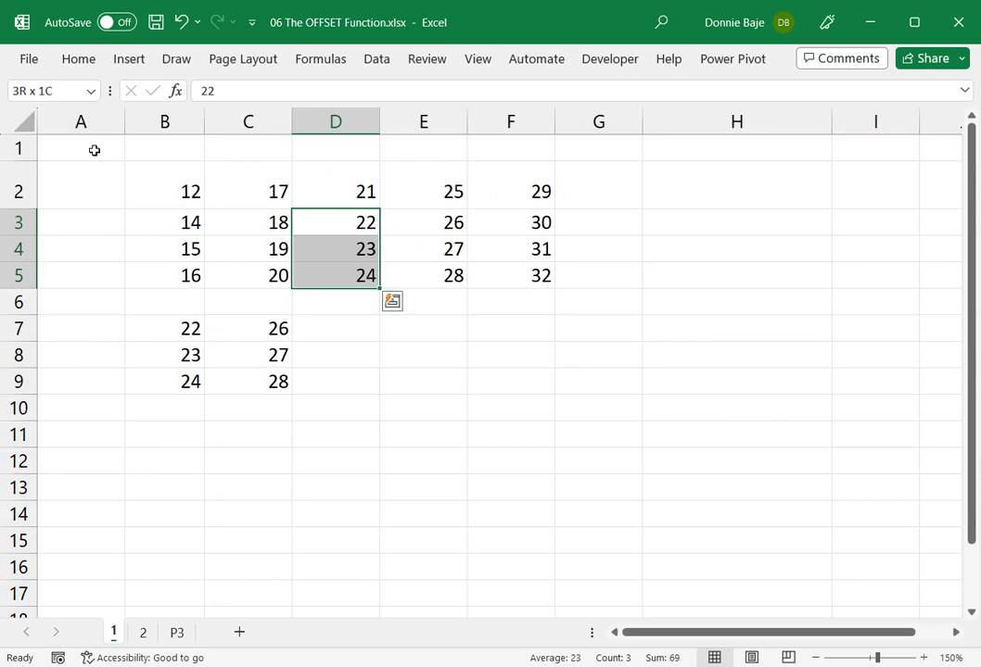
{"action": "key", "text": "shift+Right"}
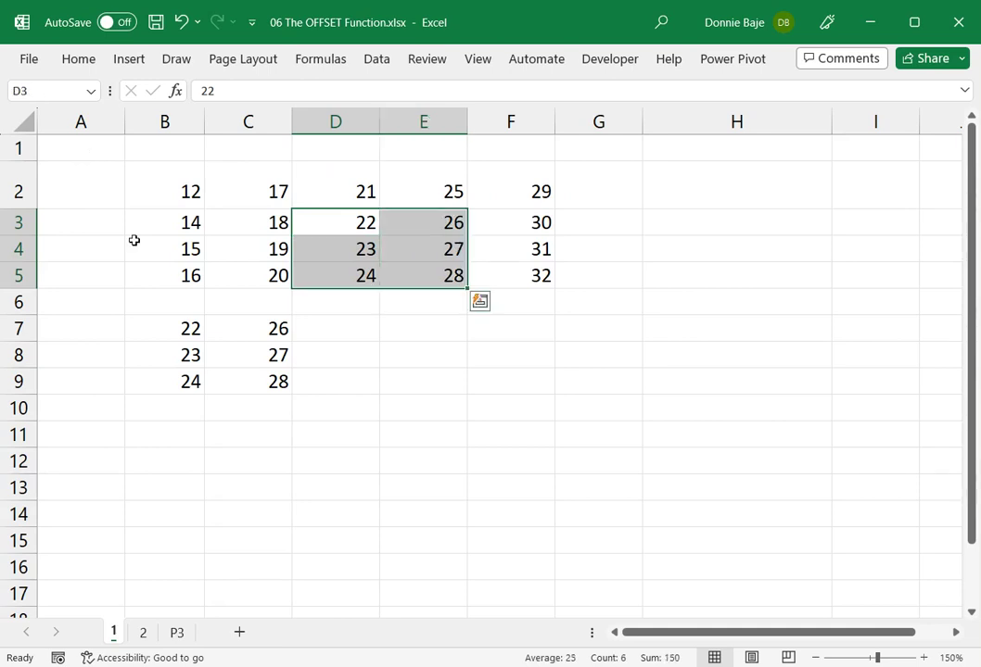
- Replace the numeric arguments in the B7 formula so it reads =(OFFSET(A1,1,3,4,2))
{"action": "left_click", "coordinate": [156, 337]}
{"action": "double_click", "coordinate": [156, 337]}
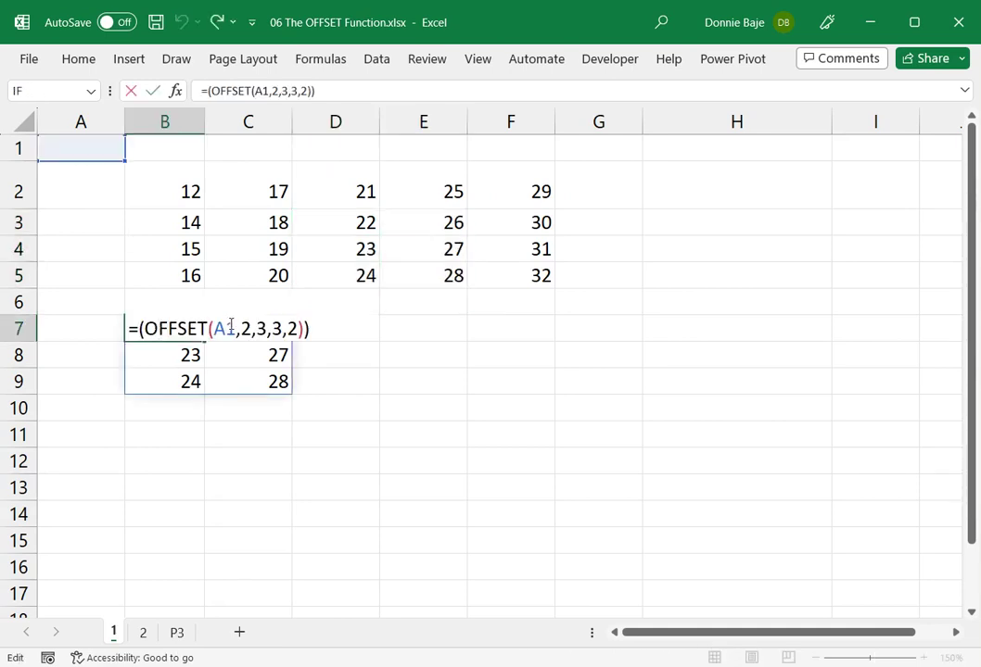
{"action": "left_click_drag", "start_coordinate": [239, 328], "coordinate": [574, 300]}
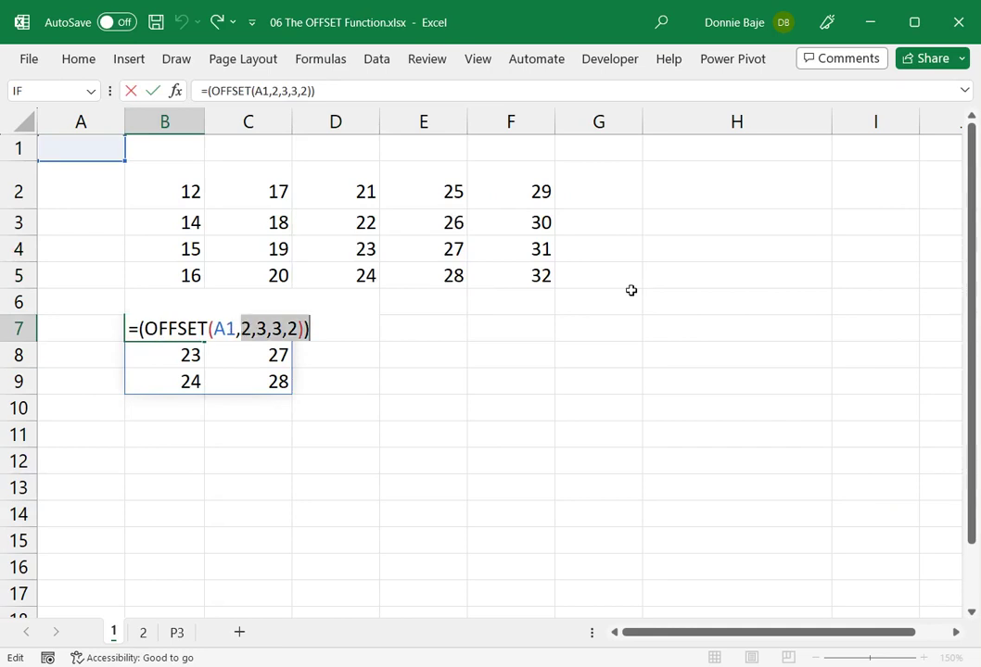
{"action": "key", "text": "BackSpace"}
{"action": "type", "text": "1,3,4,2)"}
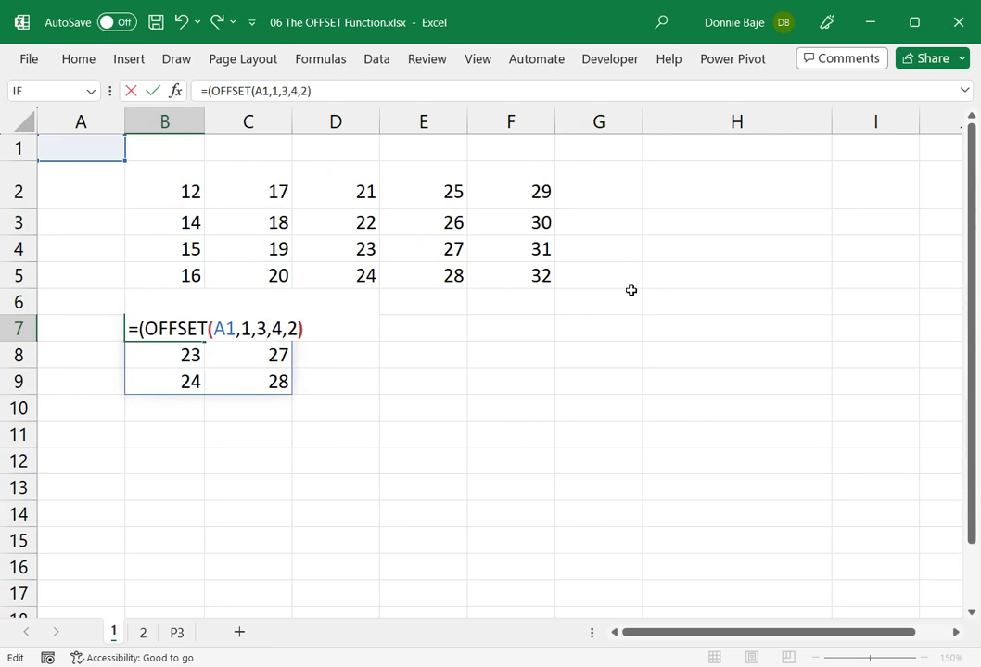
{"action": "key", "text": "Return"}
{"action": "left_click", "coordinate": [191, 328]}
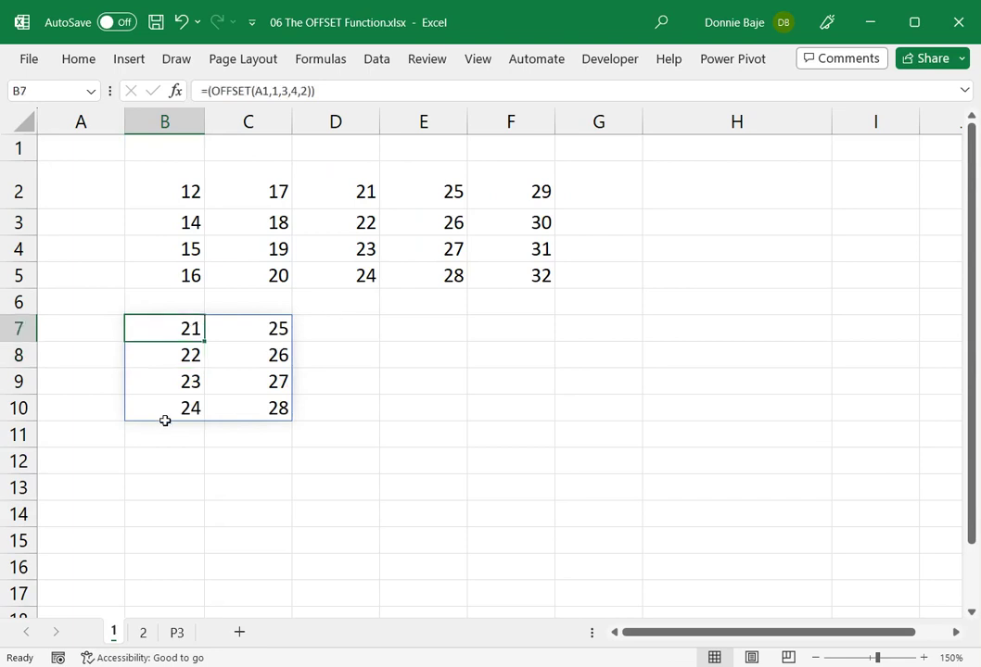
- Trace the new offset from A1, one row down and three columns across, and select the four-by-two block D2:E5
{"action": "left_click", "coordinate": [94, 152]}
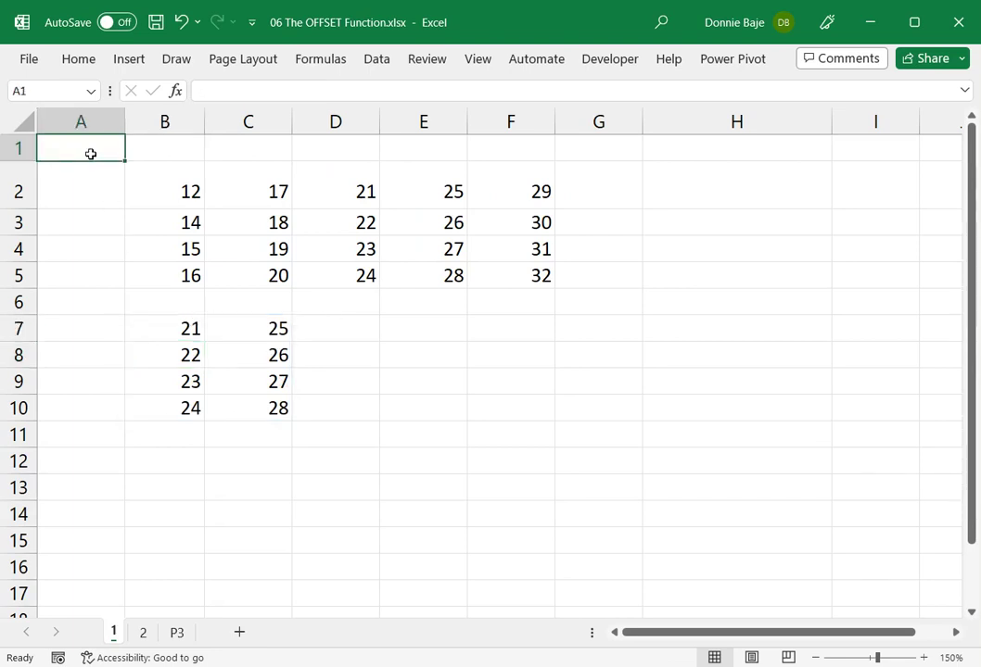
{"action": "key", "text": "Down"}
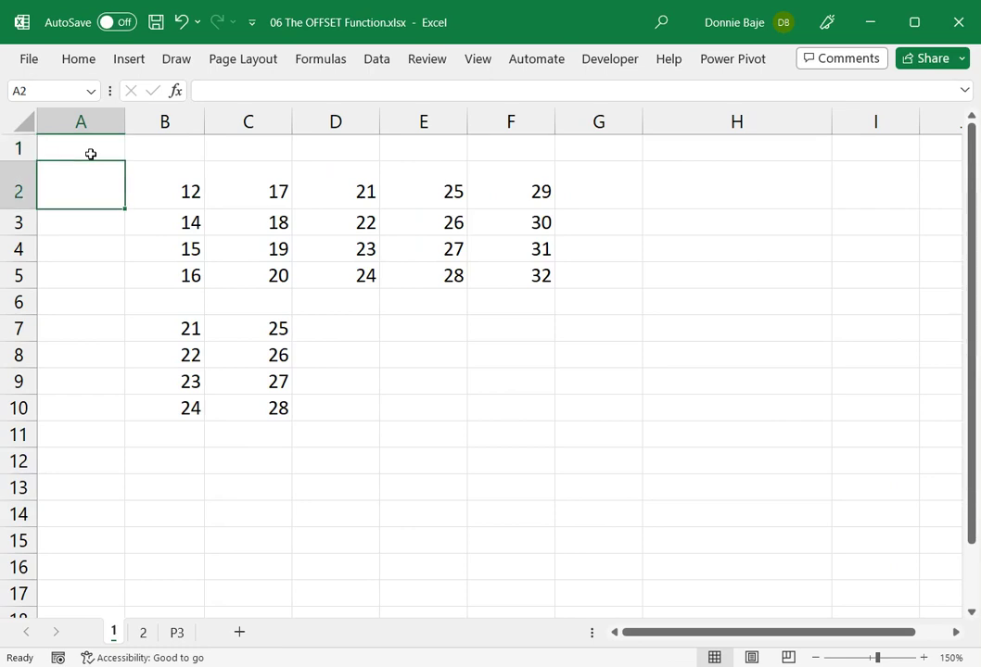
{"action": "key", "text": "Right"}
{"action": "key", "text": "Right"}
{"action": "key", "text": "Right"}
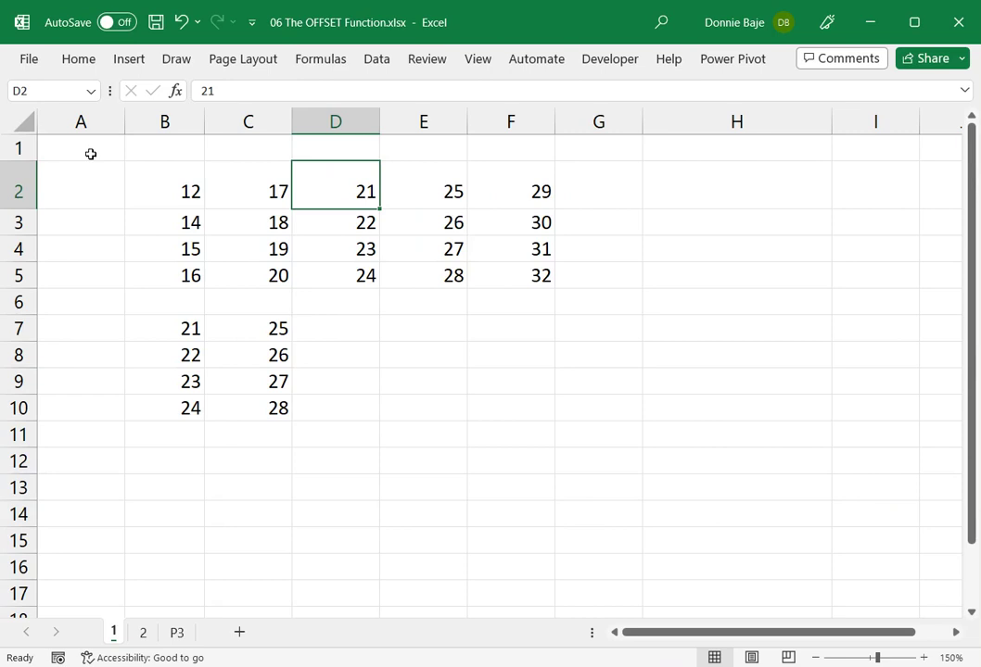
{"action": "key", "text": "shift+Down"}
{"action": "key", "text": "shift+Down"}
{"action": "key", "text": "shift+Down"}
{"action": "key", "text": "shift+Right"}
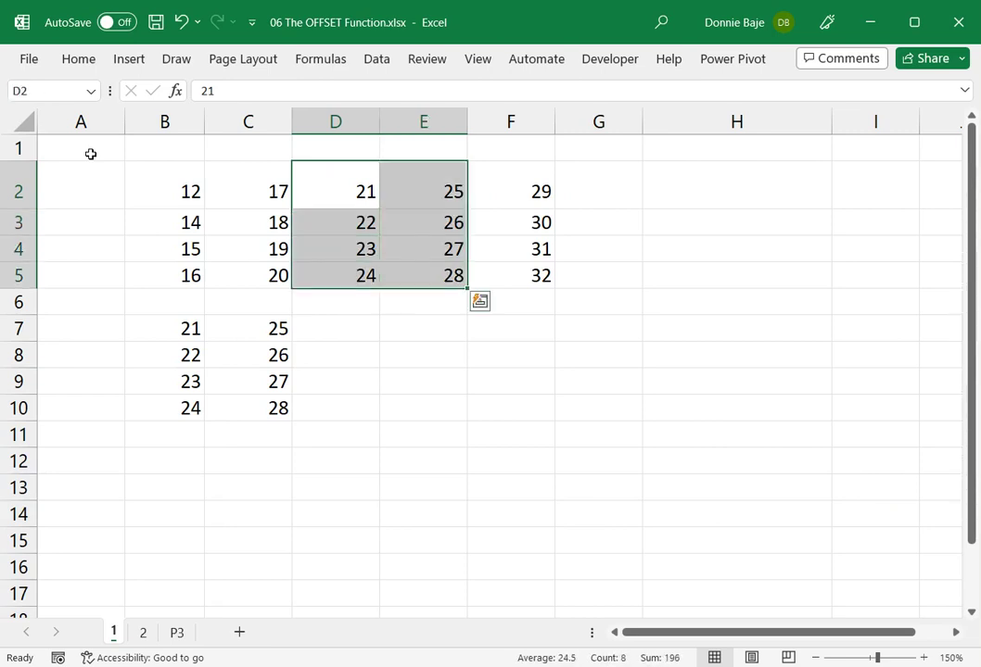
- Review the rows, columns, height and width arguments of the B7 formula one by one, leaving the formula as is
{"action": "double_click", "coordinate": [190, 330]}
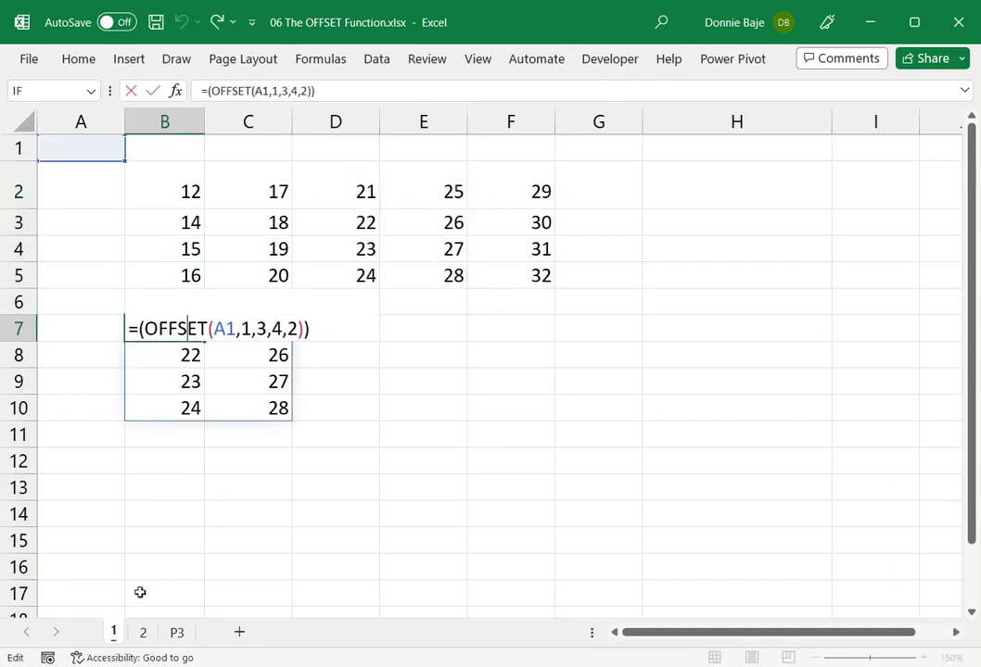
{"action": "double_click", "coordinate": [247, 329]}
{"action": "double_click", "coordinate": [262, 329]}
{"action": "double_click", "coordinate": [276, 329]}
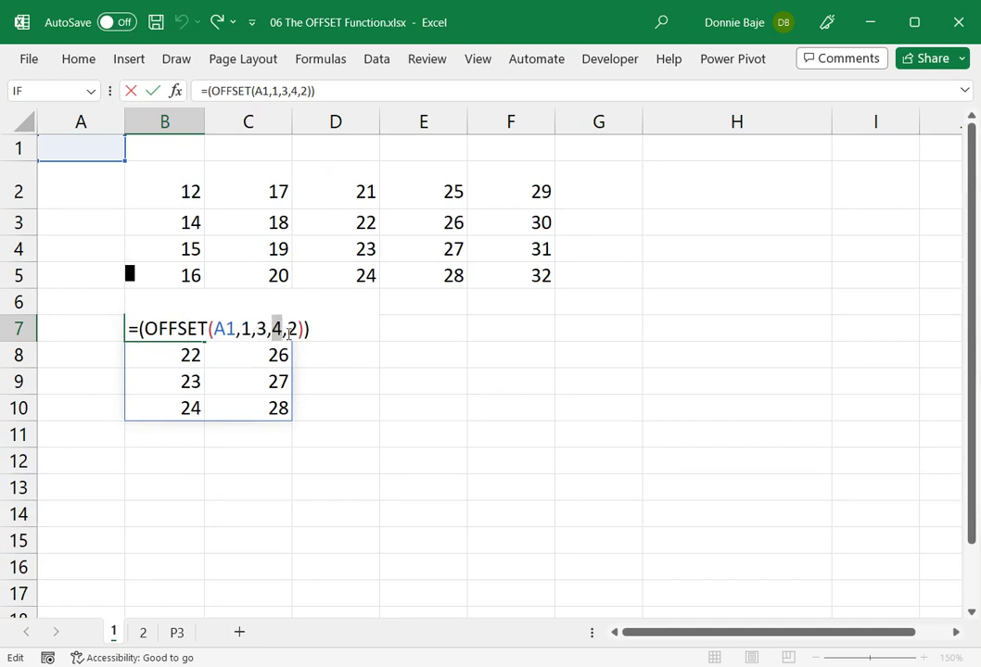
{"action": "double_click", "coordinate": [291, 329]}
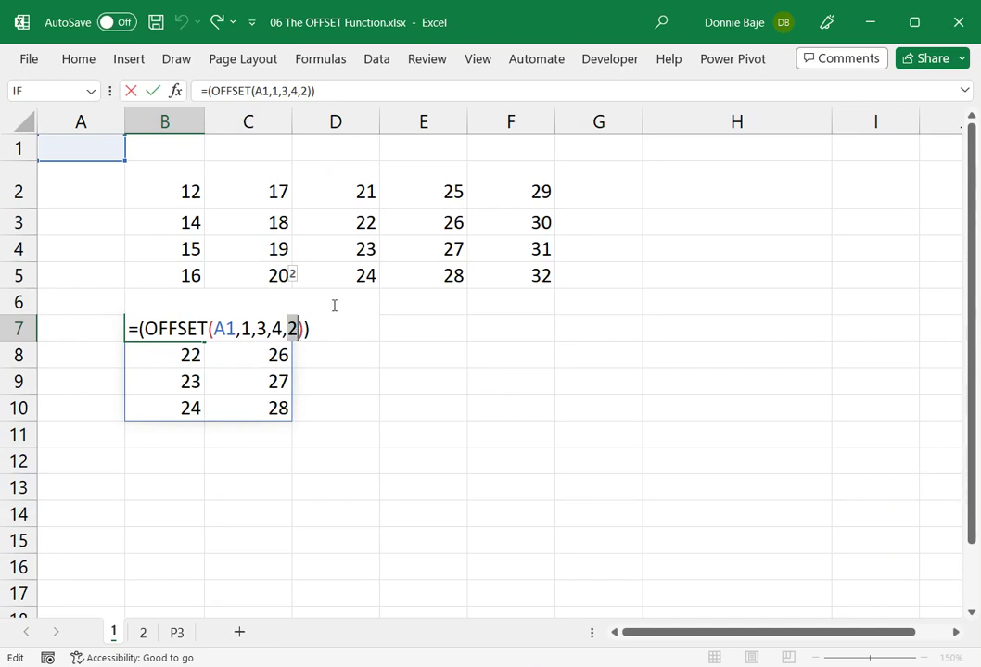
{"action": "key", "text": "Return"}
- Clear the formula in B7 and enter the OFFSET inputs 1, 4, 3 and 2 in cells B7 to E7
{"action": "left_click", "coordinate": [169, 329]}
{"action": "key", "text": "Delete"}
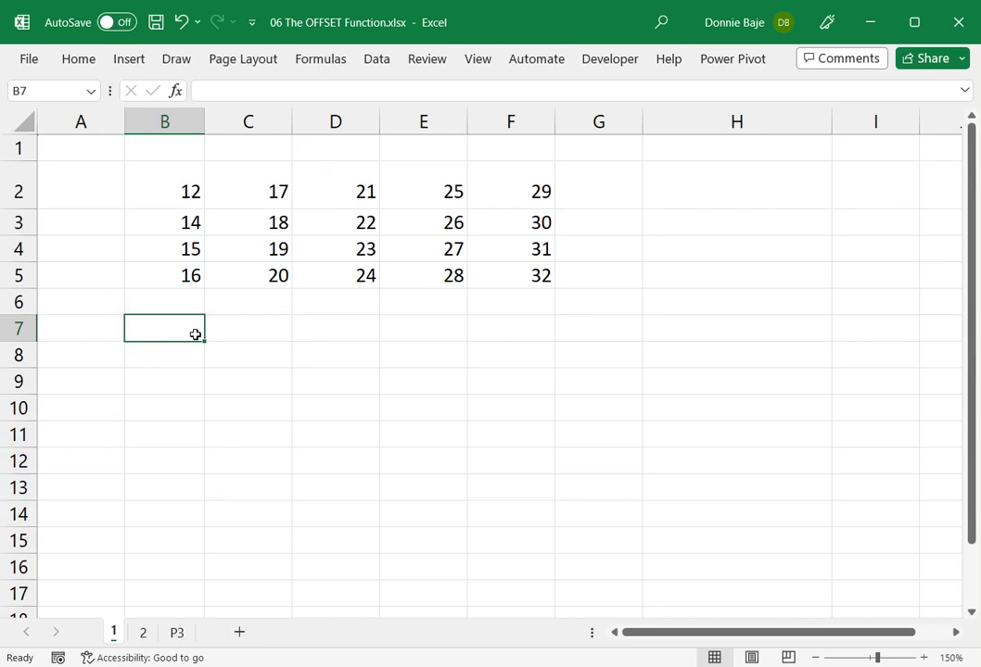
{"action": "type", "text": "1"}
{"action": "left_click", "coordinate": [265, 328]}
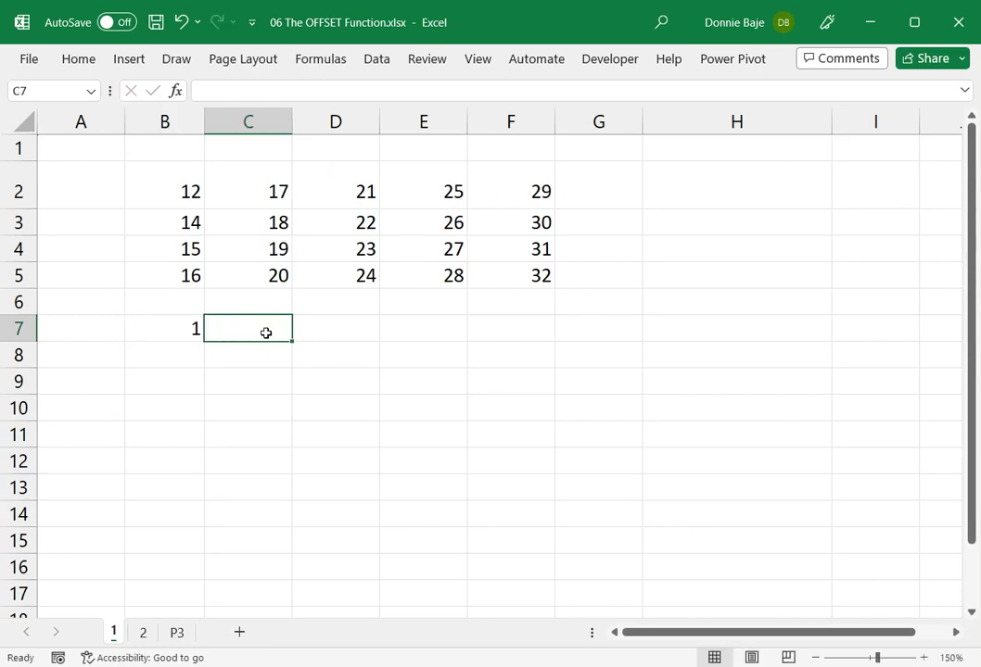
{"action": "type", "text": "4"}
{"action": "left_click", "coordinate": [334, 331]}
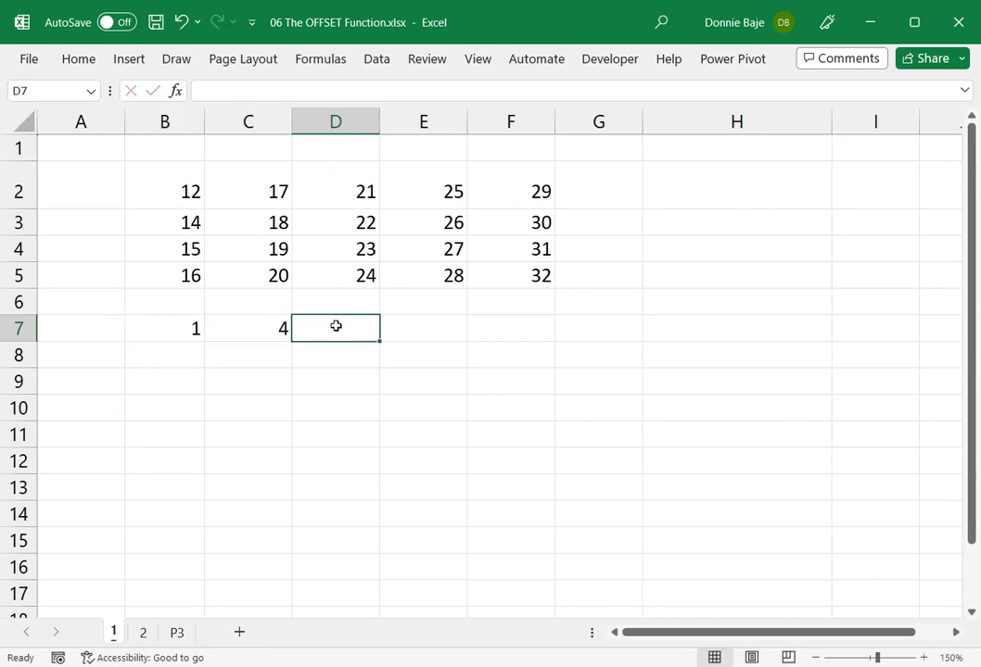
{"action": "type", "text": "3"}
{"action": "left_click", "coordinate": [405, 331]}
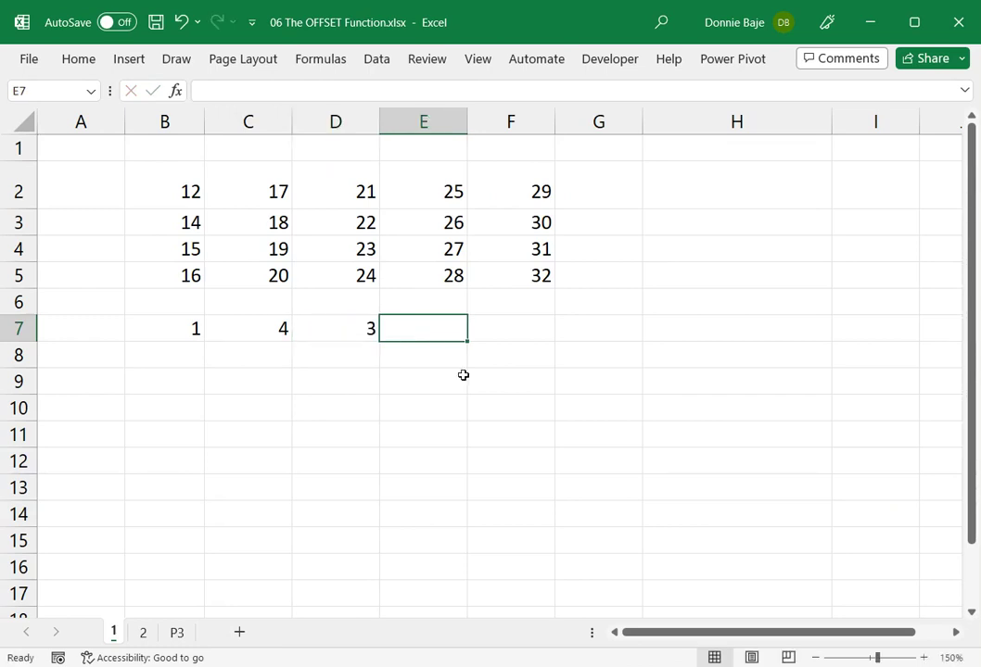
{"action": "type", "text": "2"}
- Enter =OFFSET(A1,B7,C7,D7,E7) in cell G7 so its arguments come from the input cells
{"action": "left_click", "coordinate": [584, 318]}
{"action": "type", "text": "=OFFSET("}
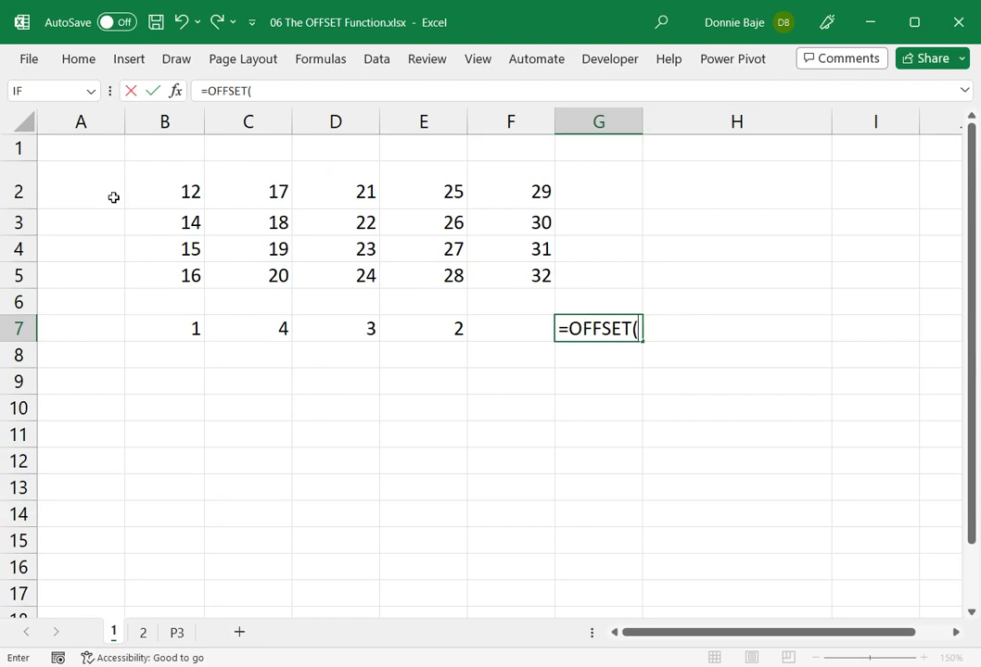
{"action": "left_click", "coordinate": [98, 152]}
{"action": "type", "text": ","}
{"action": "left_click", "coordinate": [193, 330]}
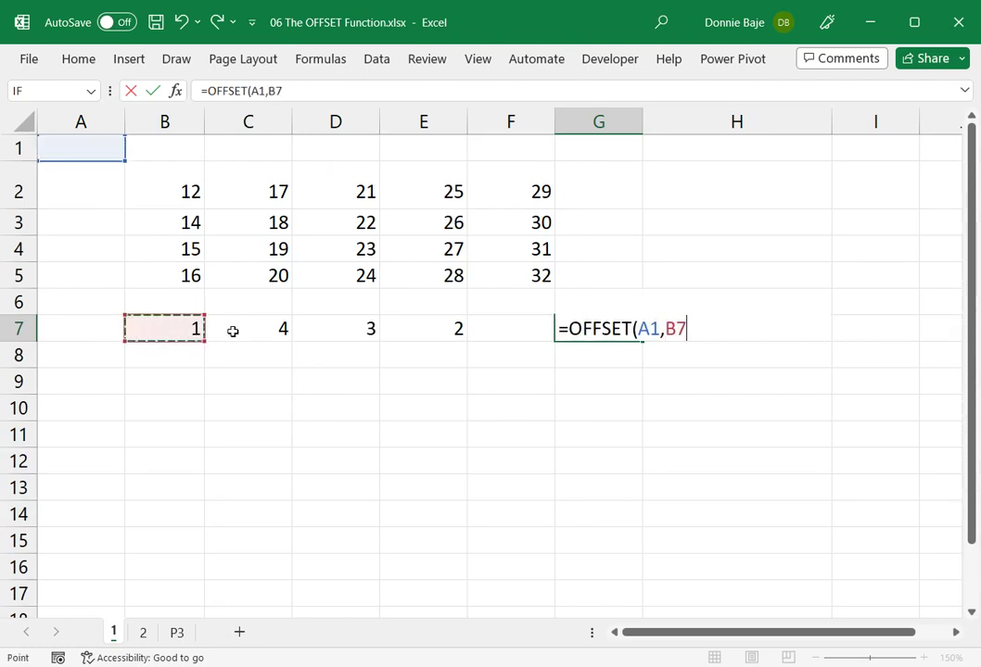
{"action": "type", "text": ","}
{"action": "left_click", "coordinate": [255, 331]}
{"action": "type", "text": ","}
{"action": "left_click", "coordinate": [320, 330]}
{"action": "type", "text": ","}
{"action": "left_click", "coordinate": [422, 334]}
{"action": "type", "text": ")"}
{"action": "key", "text": "Return"}
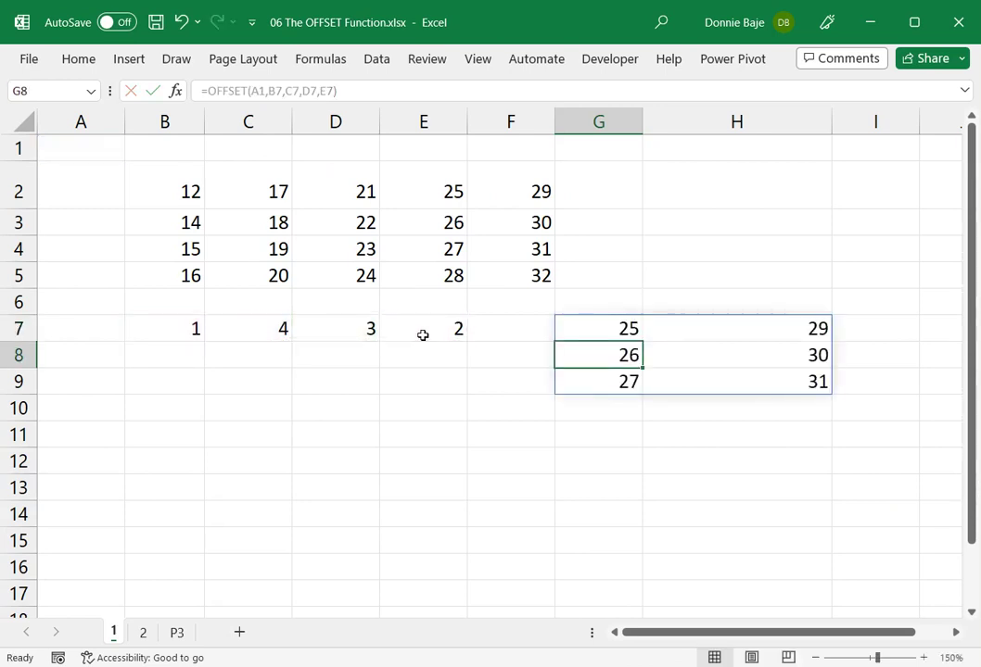
- Review the G7 formula, trace its offset from A1 to E2, and select the three-by-two block E2:F4
{"action": "double_click", "coordinate": [603, 329]}
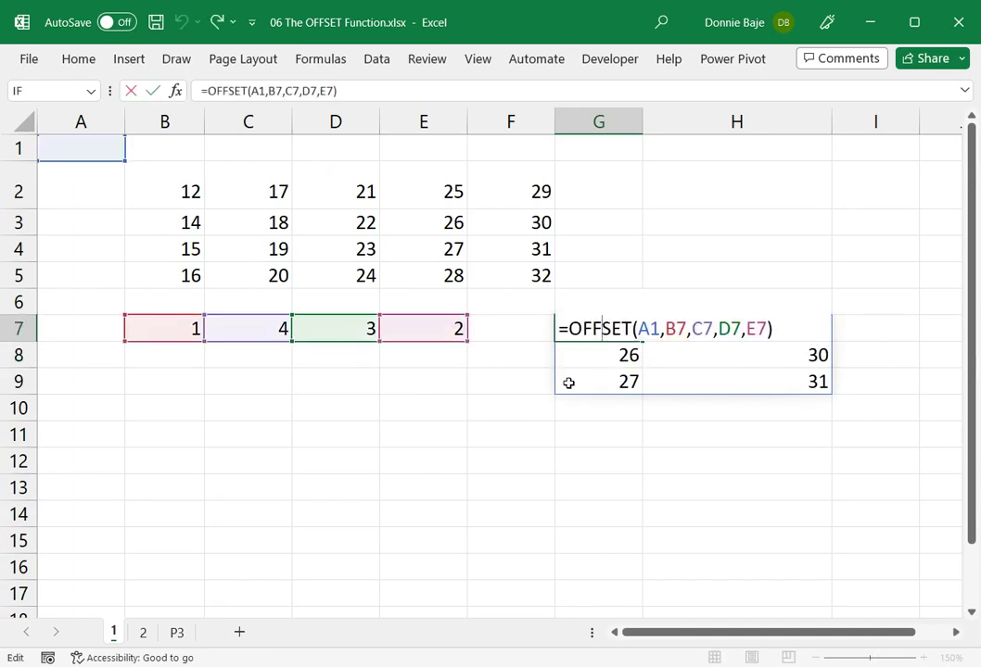
{"action": "key", "text": "Return"}
{"action": "left_click", "coordinate": [97, 146]}
{"action": "key", "text": "Return"}
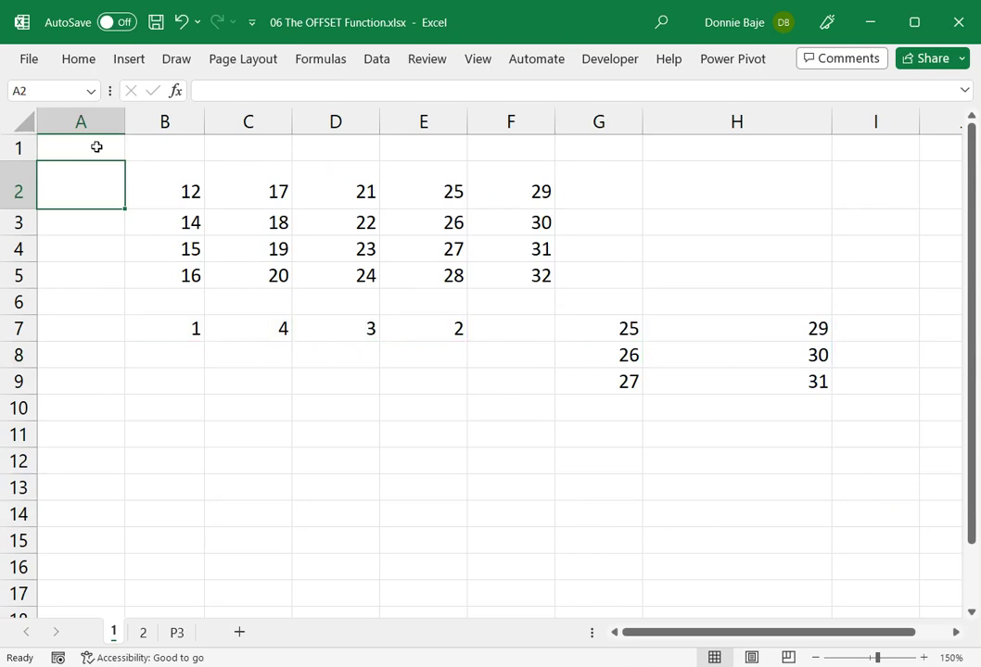
{"action": "key", "text": "Right"}
{"action": "key", "text": "Right"}
{"action": "key", "text": "Right"}
{"action": "key", "text": "Right"}
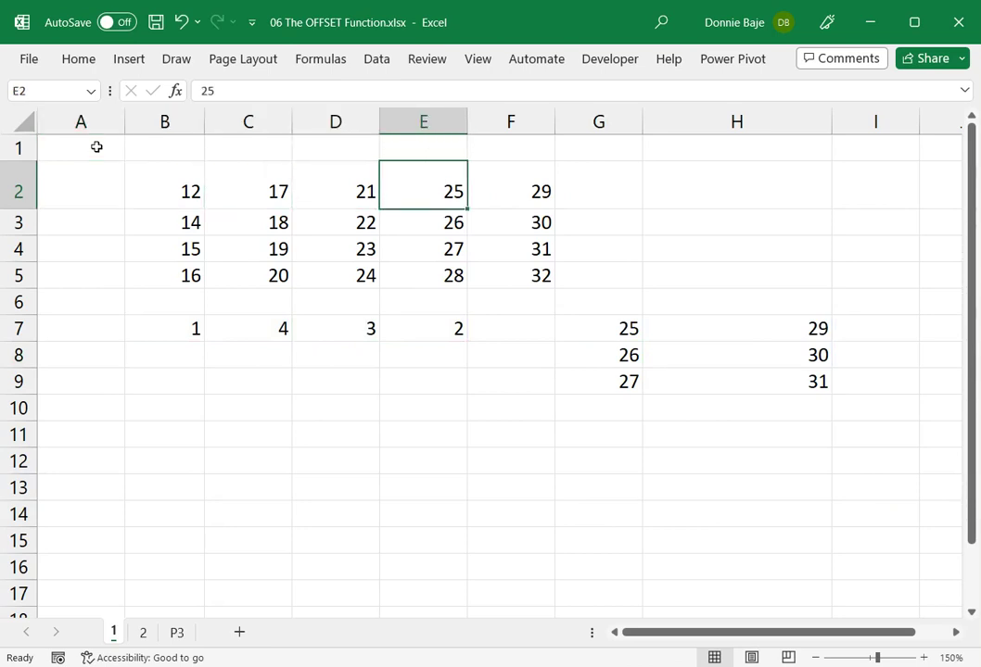
{"action": "key", "text": "shift+Down"}
{"action": "key", "text": "shift+Down"}
{"action": "key", "text": "shift+Right"}
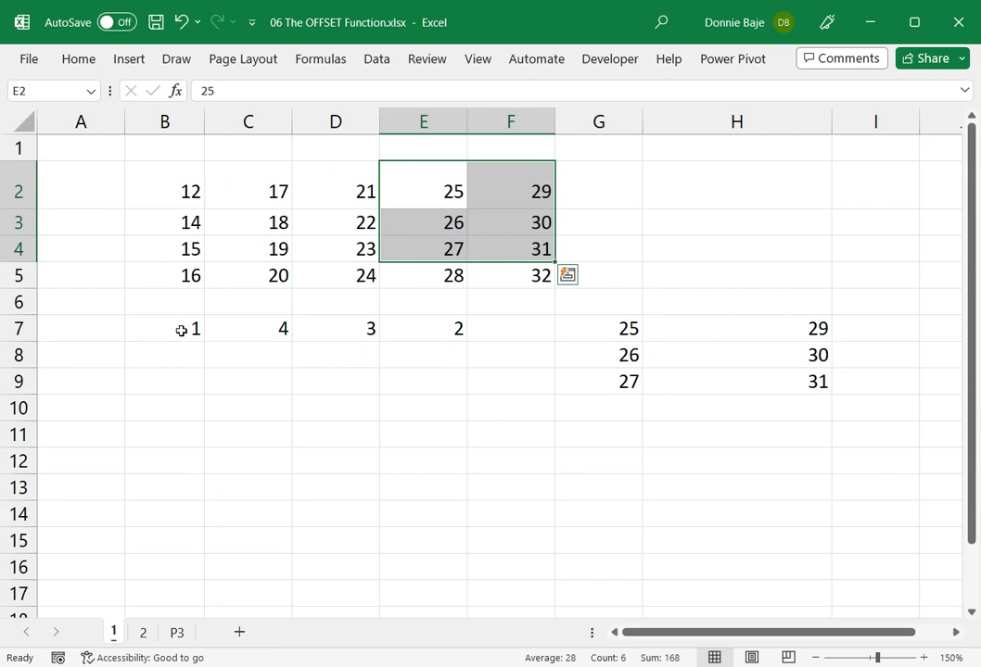
- Check the cell references in the G7 formula and set the rows input in B7 to 2
{"action": "left_click", "coordinate": [181, 330]}
{"action": "double_click", "coordinate": [637, 328]}
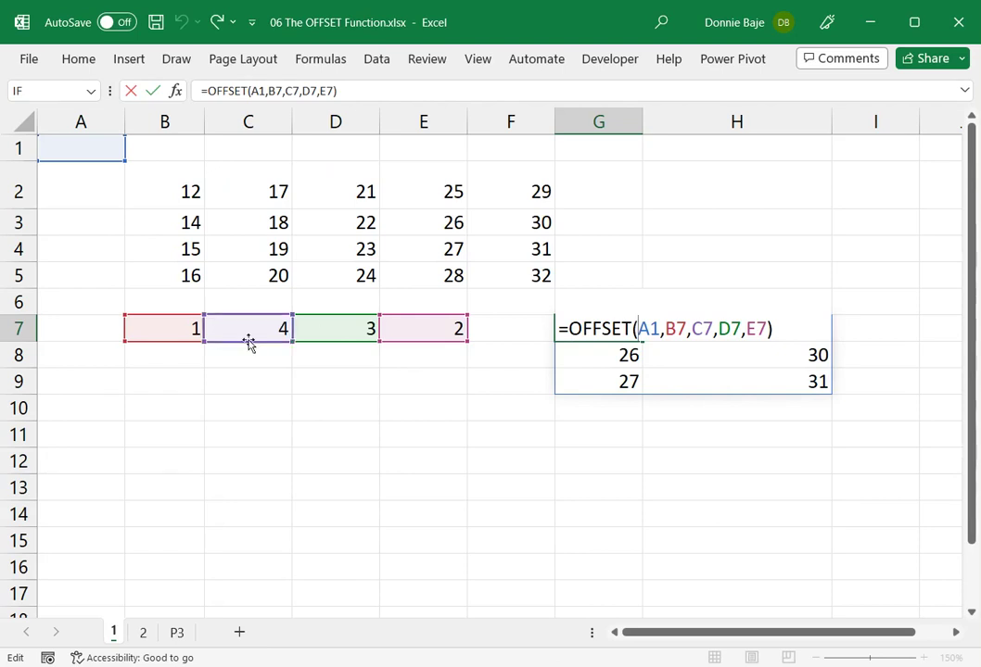
{"action": "key", "text": "Escape"}
{"action": "left_click", "coordinate": [175, 331]}
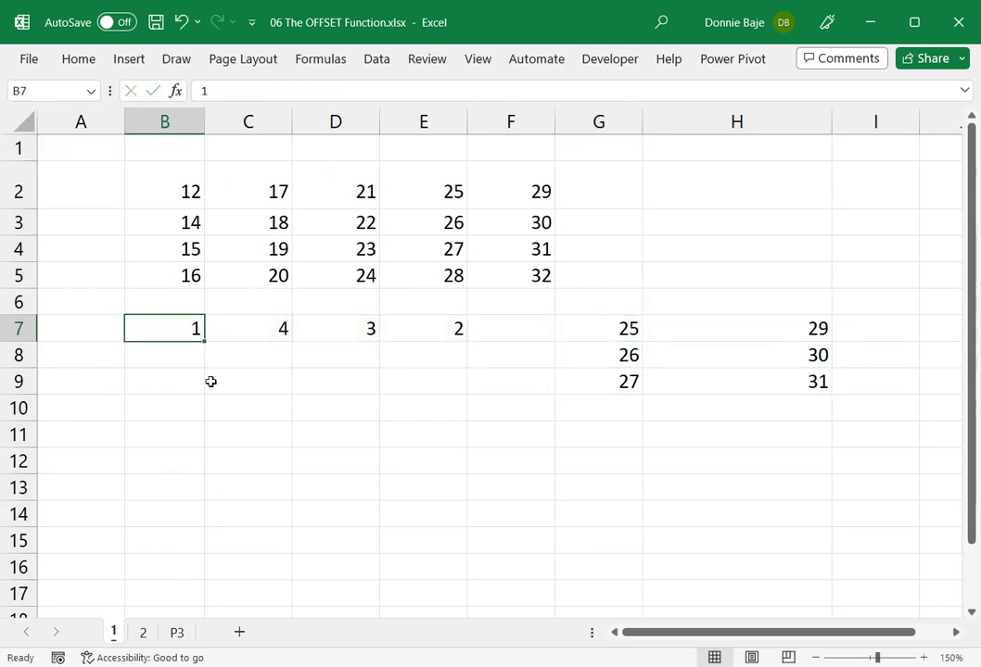
{"action": "type", "text": "2"}
{"action": "left_click", "coordinate": [290, 468]}
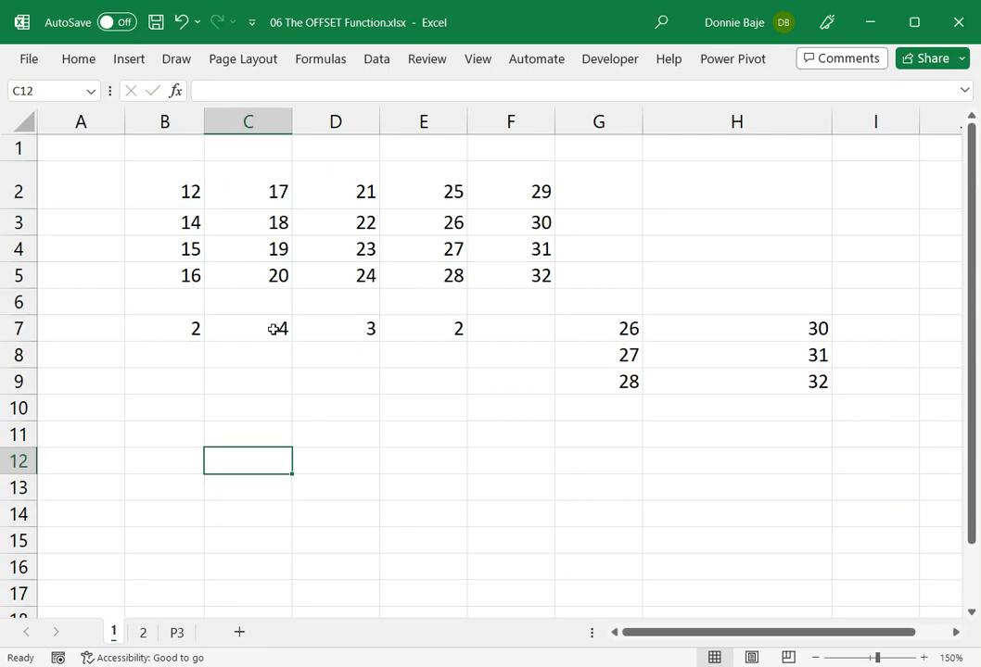
- Set the OFFSET columns, height and width inputs in C7, D7 and E7 to 1, 2 and 3
{"action": "left_click", "coordinate": [269, 328]}
{"action": "type", "text": "1"}
{"action": "left_click", "coordinate": [280, 458]}
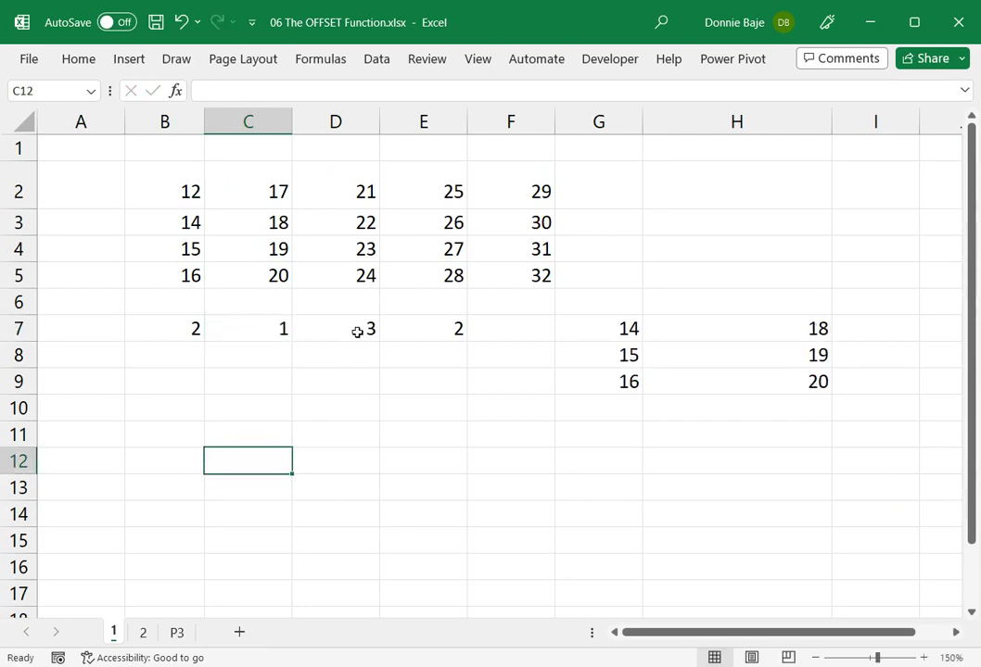
{"action": "left_click", "coordinate": [365, 328]}
{"action": "type", "text": "2"}
{"action": "left_click", "coordinate": [365, 405]}
{"action": "left_click", "coordinate": [423, 331]}
{"action": "type", "text": "3"}
{"action": "left_click", "coordinate": [387, 426]}
- Set the OFFSET inputs in B7 to E7 to 3, 2, 3 and 2, and check the references in the G7 formula
{"action": "left_click", "coordinate": [268, 327]}
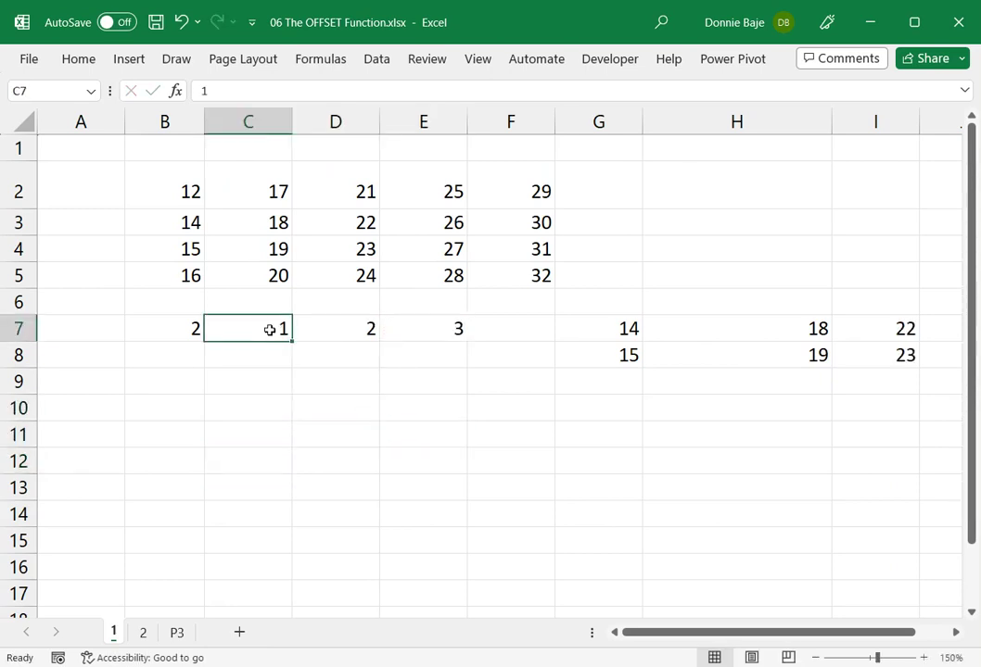
{"action": "left_click", "coordinate": [193, 328]}
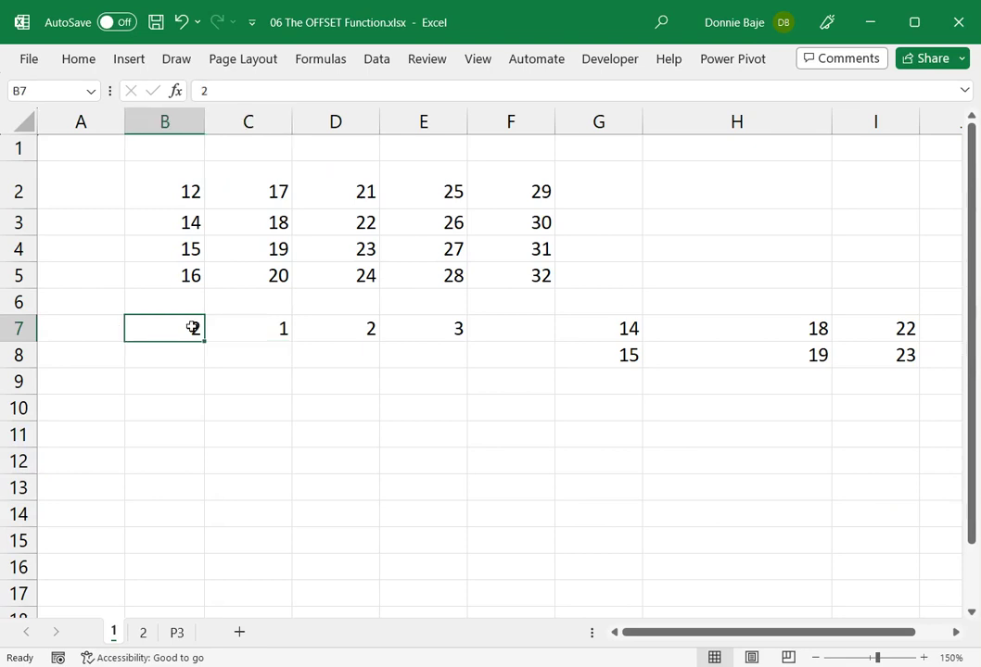
{"action": "type", "text": "3"}
{"action": "left_click", "coordinate": [271, 408]}
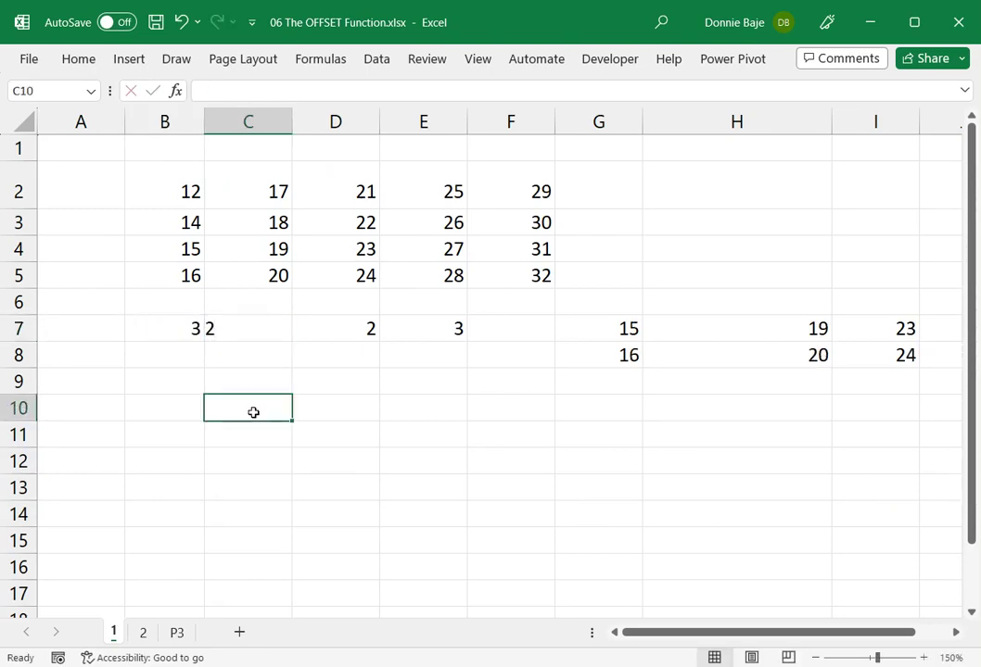
{"action": "left_click", "coordinate": [339, 334]}
{"action": "type", "text": "3"}
{"action": "left_click", "coordinate": [326, 429]}
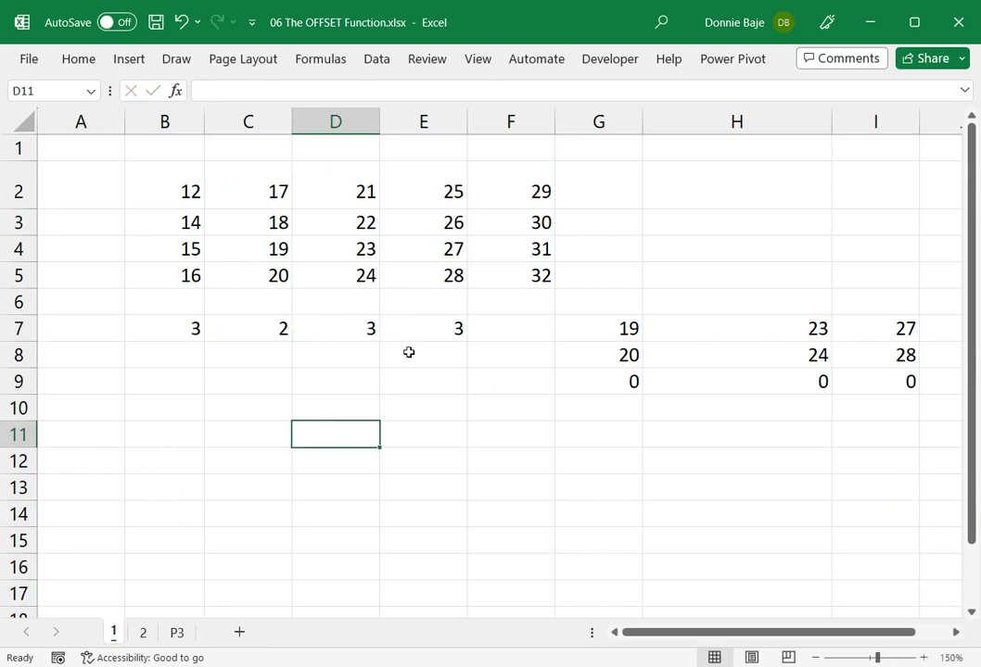
{"action": "left_click", "coordinate": [418, 328]}
{"action": "type", "text": "2"}
{"action": "left_click", "coordinate": [367, 441]}
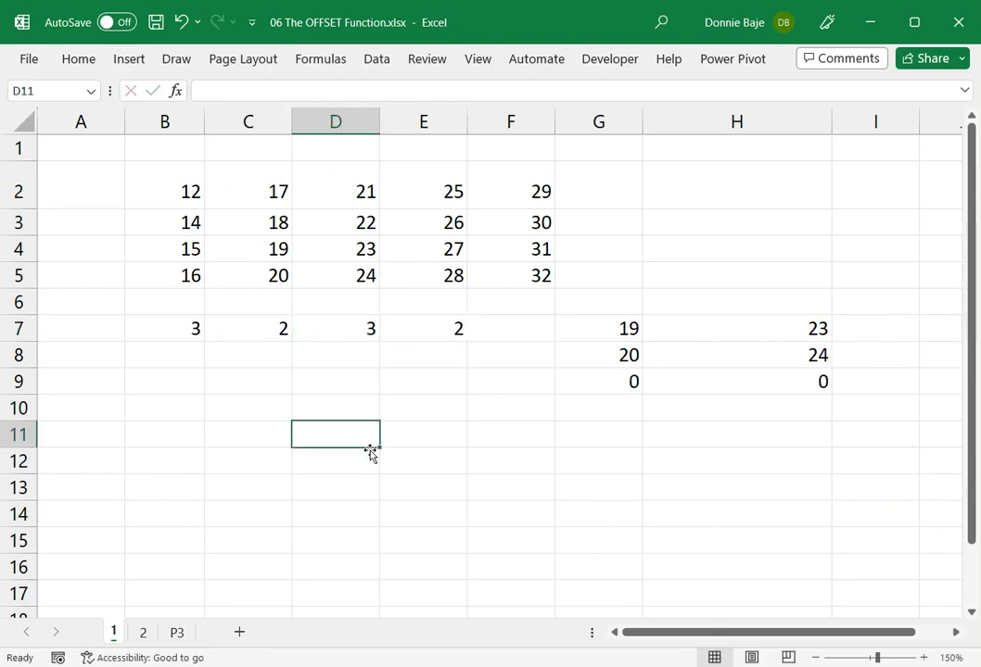
{"action": "double_click", "coordinate": [620, 326]}
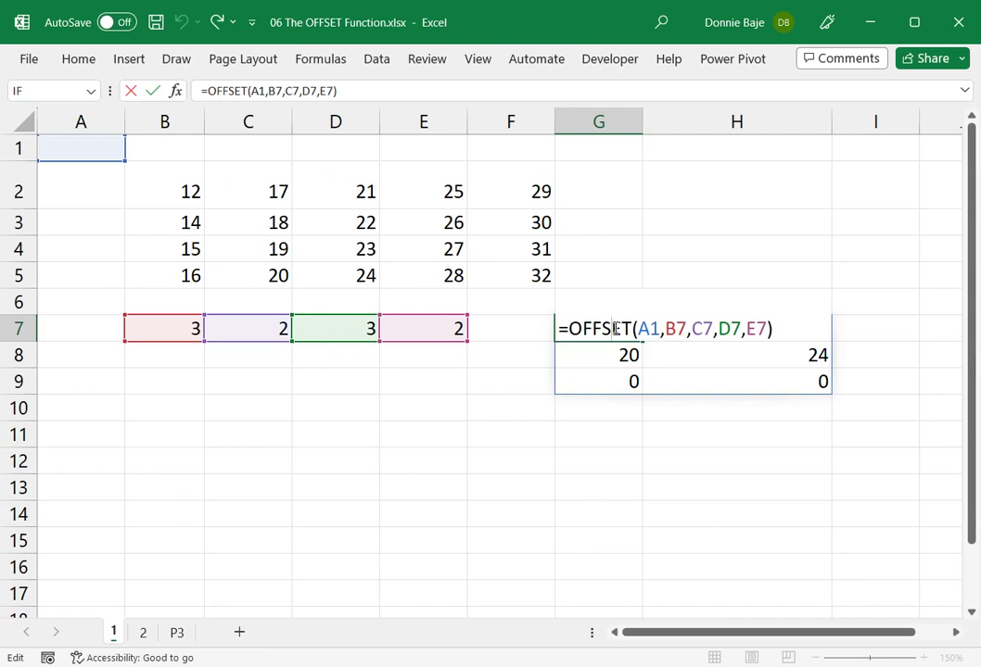
{"action": "key", "text": "Return"}
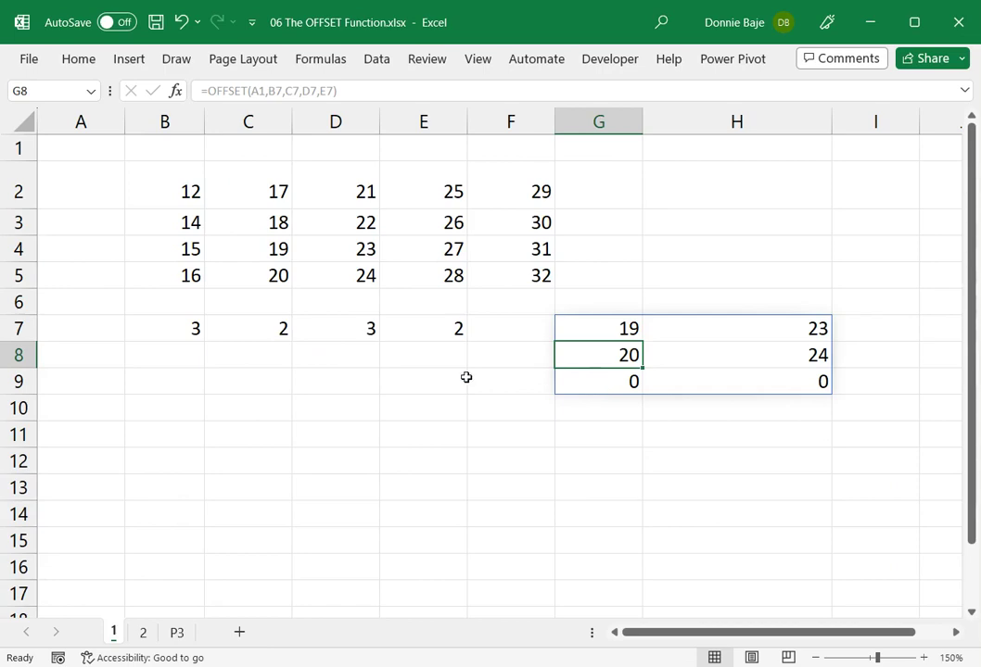
- Switch to sheet 2 and narrow columns B and D
{"action": "left_click", "coordinate": [144, 632]}
{"action": "left_click", "coordinate": [249, 176]}
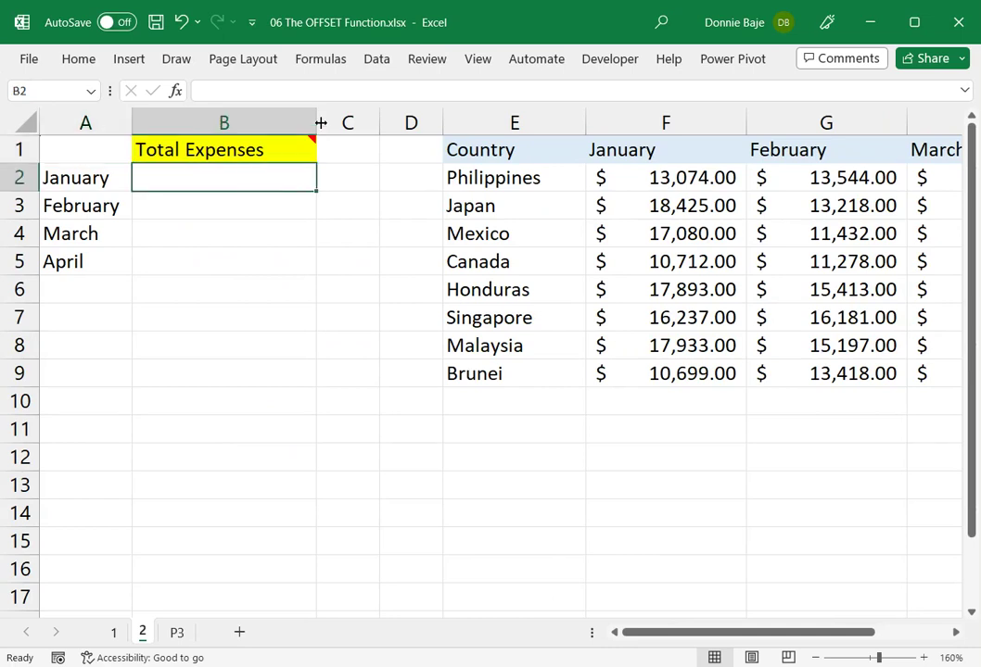
{"action": "left_click_drag", "start_coordinate": [319, 122], "coordinate": [300, 122]}
{"action": "left_click_drag", "start_coordinate": [427, 122], "coordinate": [393, 123]}
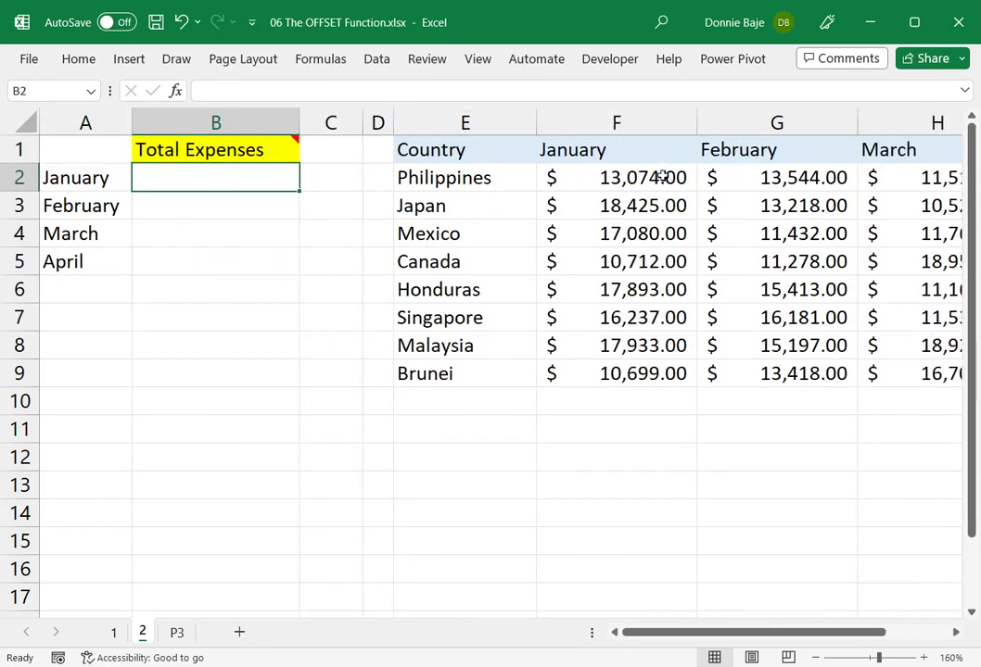
- Total the January expenses in B2 with =SUM(F2:F9)
{"action": "left_click_drag", "start_coordinate": [661, 177], "coordinate": [653, 408]}
{"action": "left_click_drag", "start_coordinate": [762, 195], "coordinate": [765, 428]}
{"action": "left_click", "coordinate": [266, 188]}
{"action": "type", "text": "=SUM("}
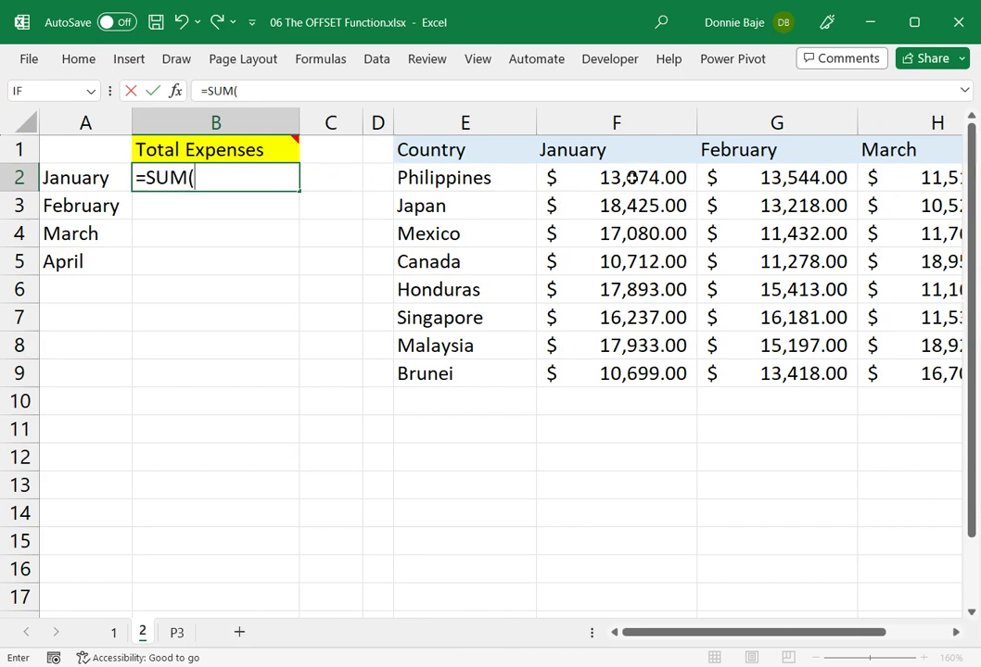
{"action": "left_click_drag", "start_coordinate": [635, 169], "coordinate": [629, 380]}
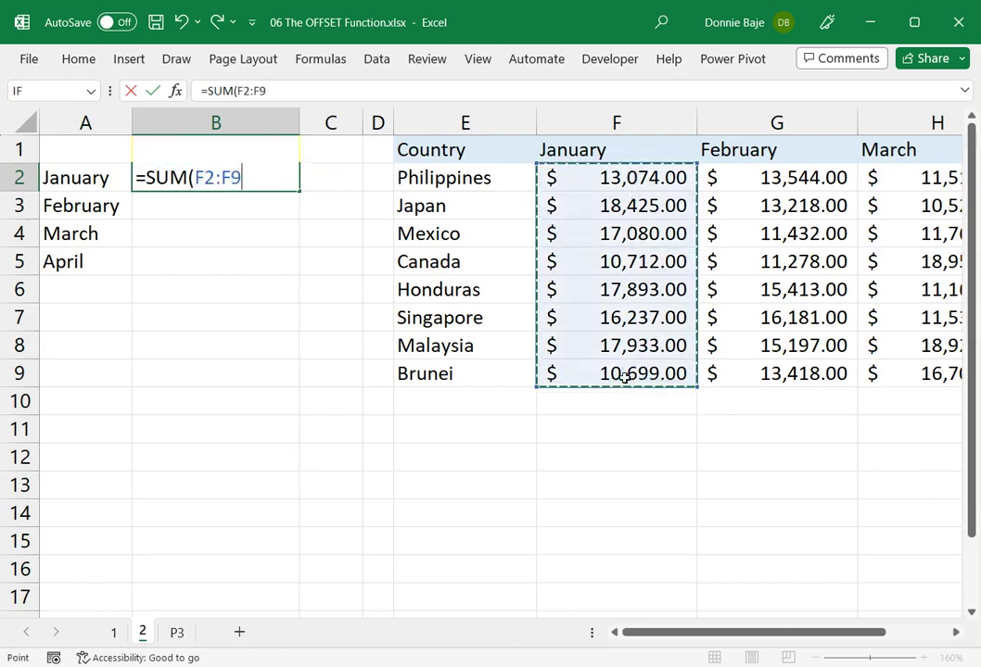
{"action": "type", "text": ")"}
{"action": "key", "text": "Return"}
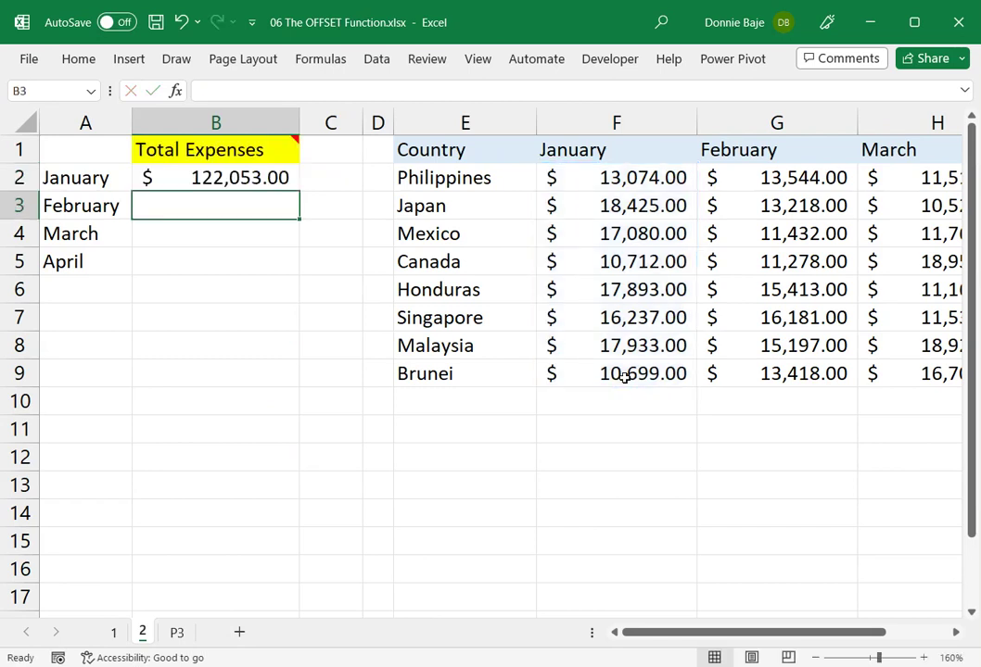
- Copy the January SUM formula from B2 down to B5
{"action": "double_click", "coordinate": [254, 179]}
{"action": "key", "text": "Return"}
{"action": "left_click", "coordinate": [268, 179]}
{"action": "double_click", "coordinate": [300, 192]}
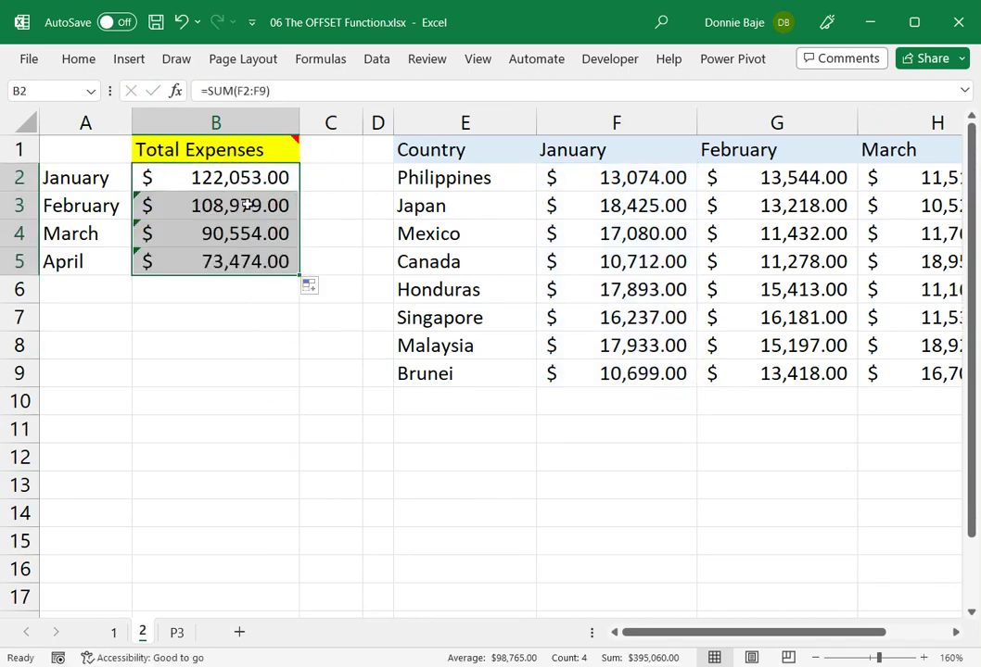
- Check which ranges the copied SUM formulas in B3, B4 and B5 refer to, compared with the range in B2
{"action": "double_click", "coordinate": [237, 205]}
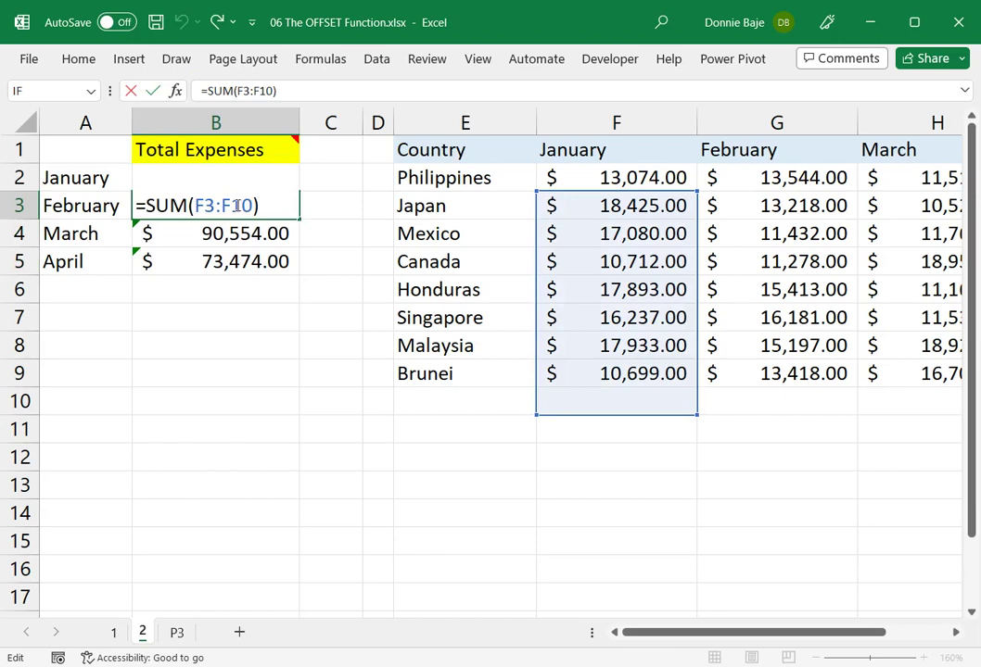
{"action": "key", "text": "Escape"}
{"action": "double_click", "coordinate": [228, 231]}
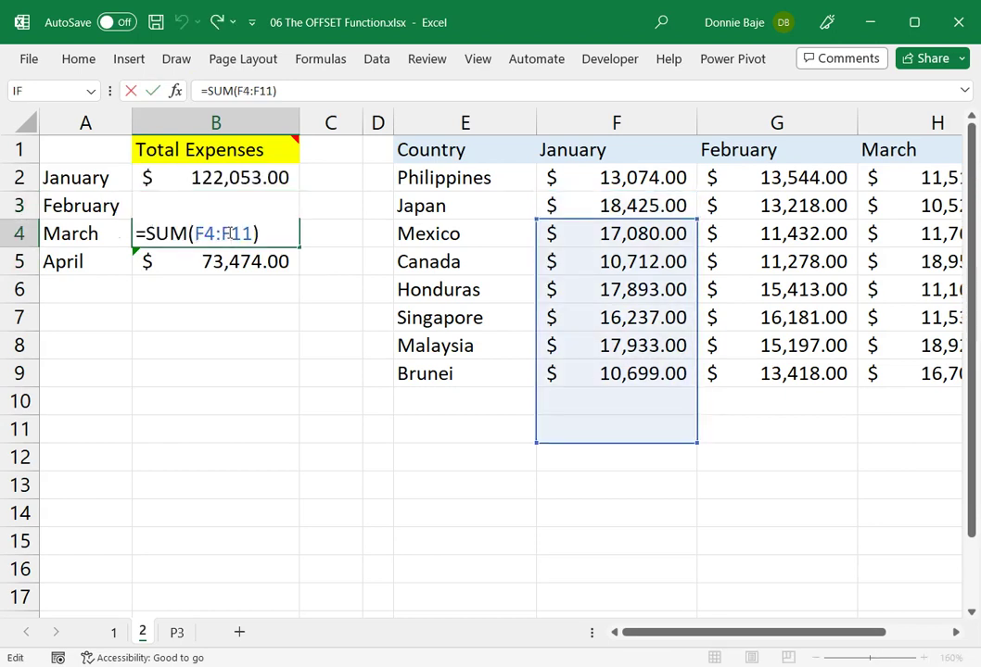
{"action": "key", "text": "Escape"}
{"action": "double_click", "coordinate": [231, 261]}
{"action": "key", "text": "Escape"}
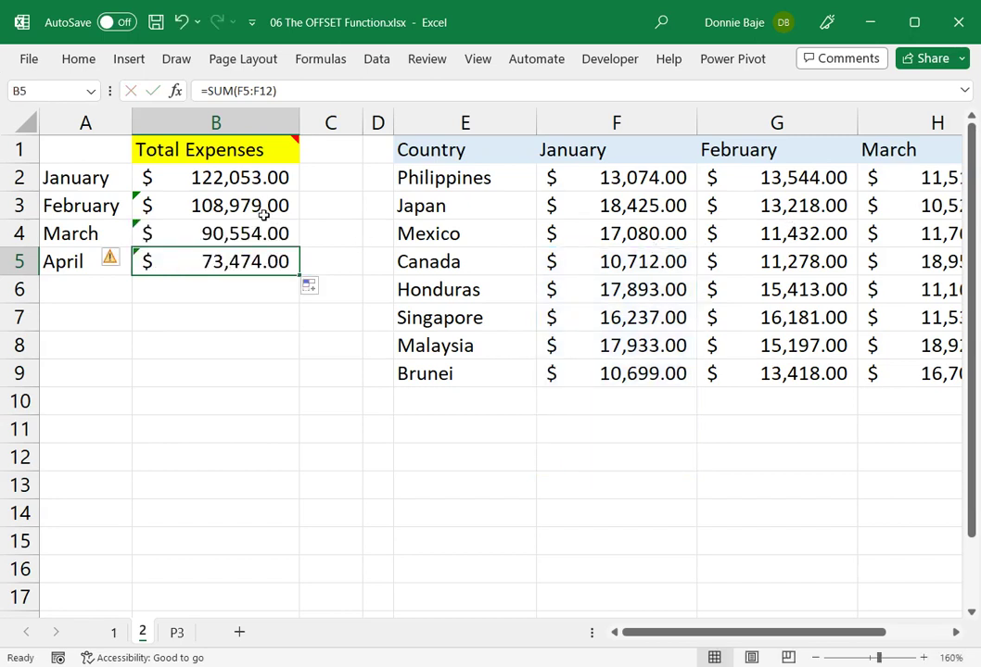
{"action": "left_click", "coordinate": [259, 175]}
{"action": "double_click", "coordinate": [258, 175]}
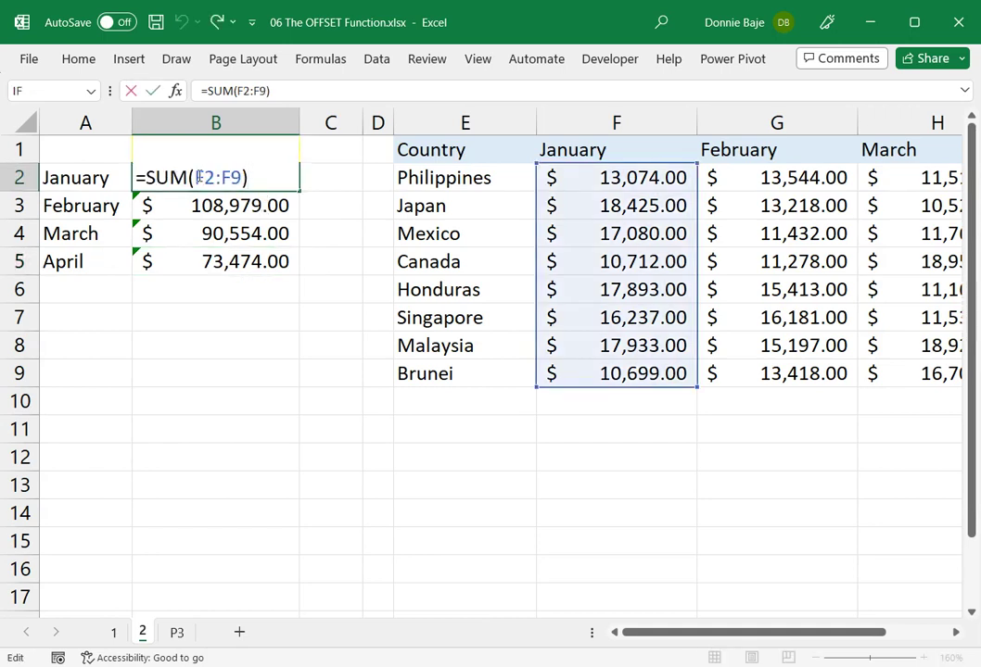
{"action": "left_click_drag", "start_coordinate": [195, 177], "coordinate": [243, 177]}
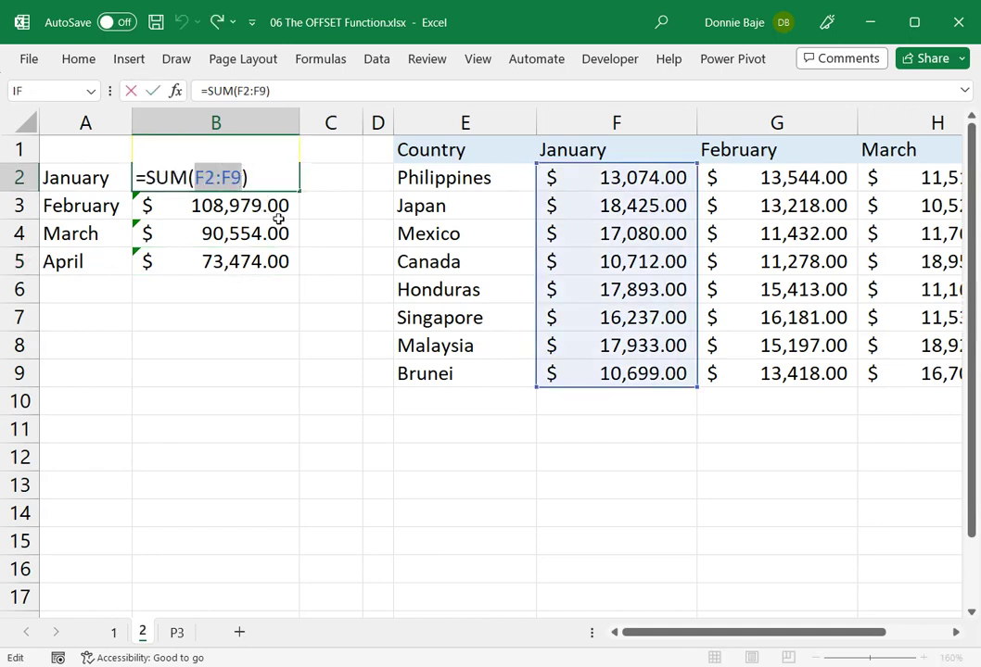
{"action": "key", "text": "Escape"}
- Clear the copied February to April totals from B3:B5
{"action": "left_click", "coordinate": [107, 205]}
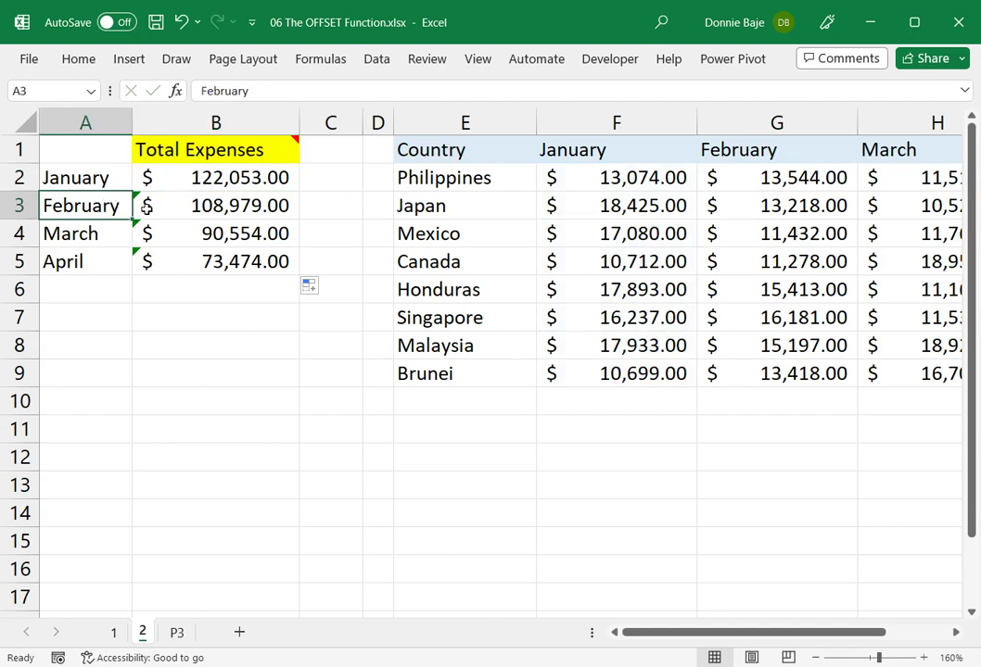
{"action": "left_click", "coordinate": [195, 180]}
{"action": "left_click_drag", "start_coordinate": [190, 205], "coordinate": [186, 313]}
{"action": "key", "text": "Delete"}
- Replace the range in the B2 total with an offset from the Country header, giving =SUM(OFFSET(E1,1,1,8,1))
{"action": "double_click", "coordinate": [215, 181]}
{"action": "left_click_drag", "start_coordinate": [194, 178], "coordinate": [242, 178]}
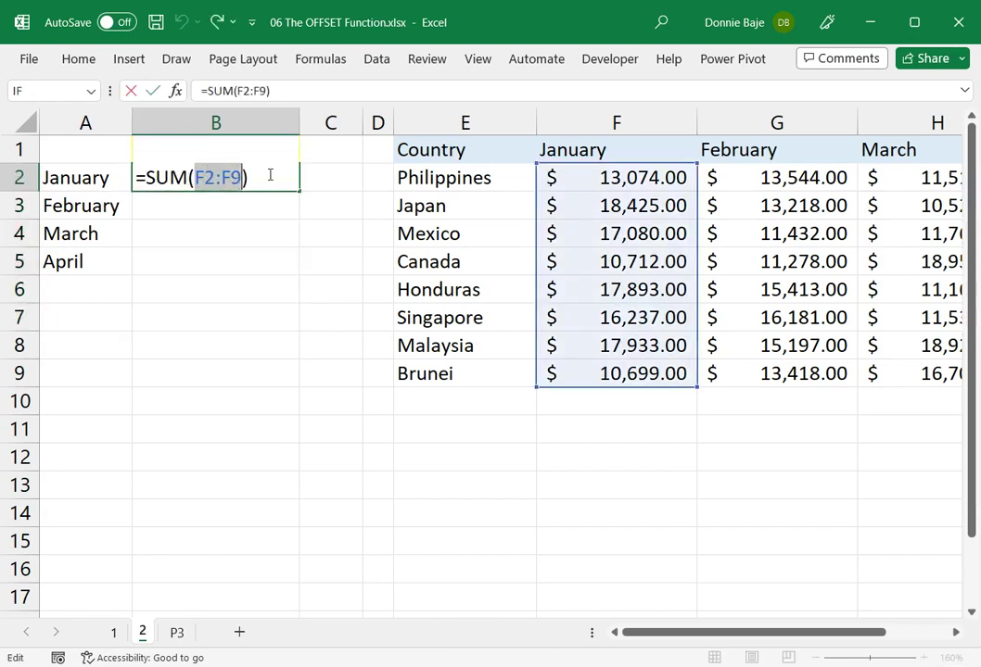
{"action": "type", "text": "OFFSET("}
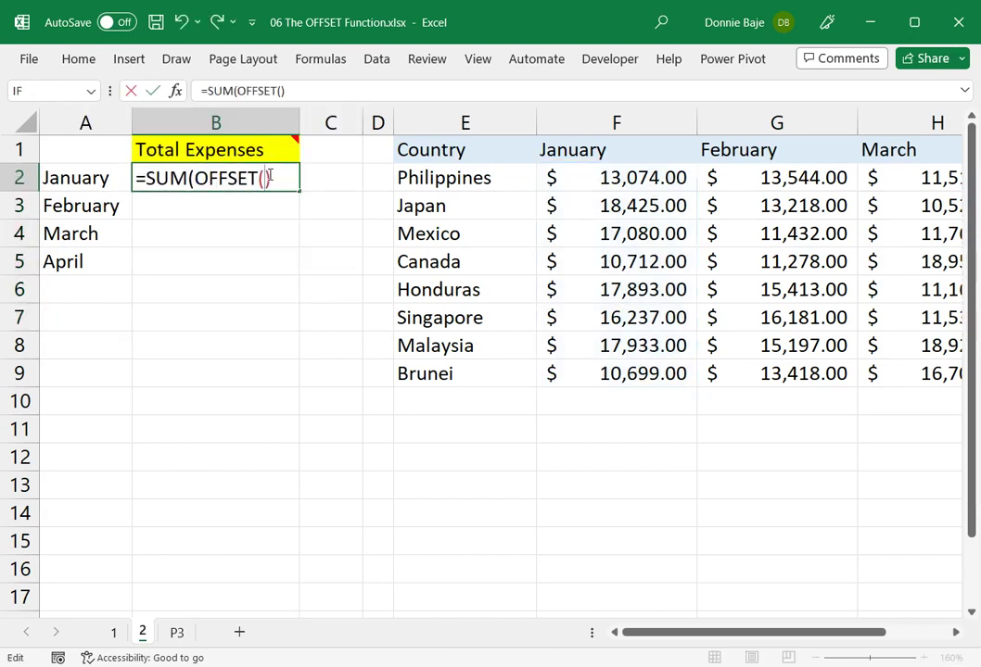
{"action": "type", "text": "E1,"}
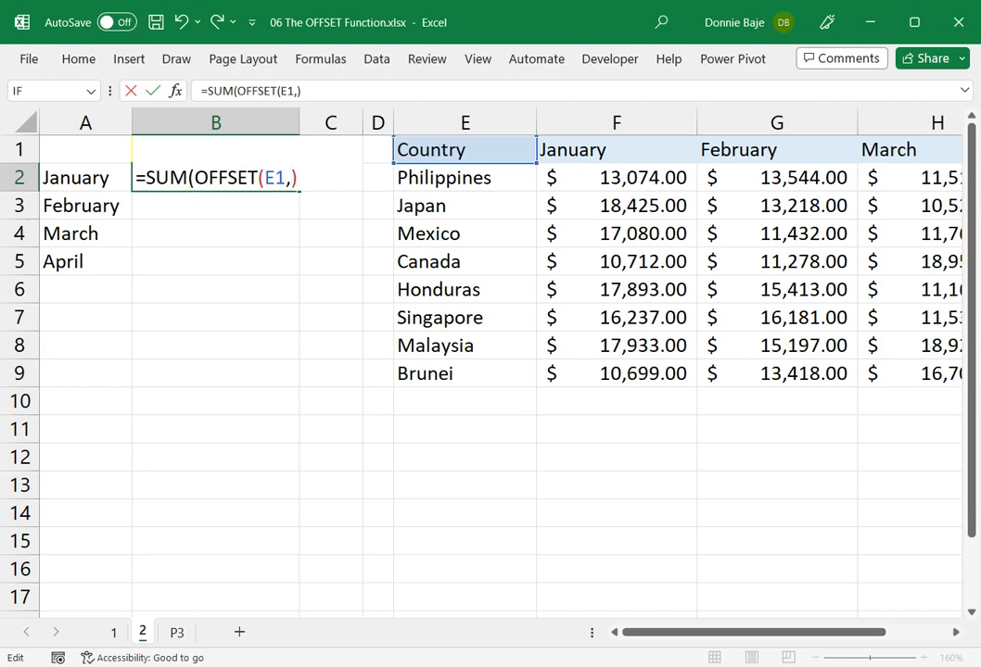
{"action": "type", "text": "1,1,8,"}
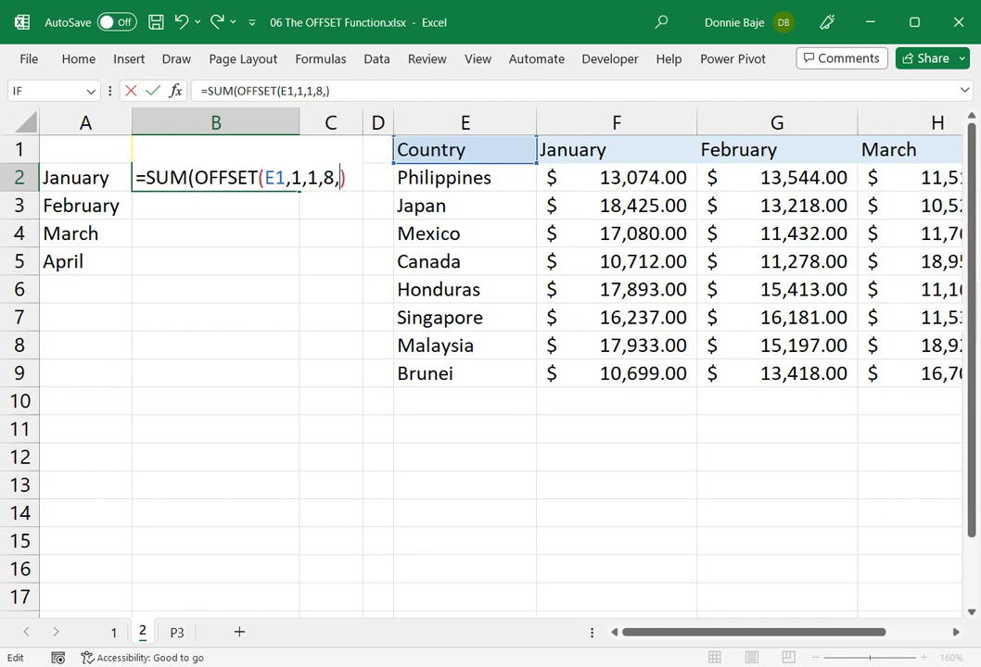
{"action": "type", "text": "1)"}
{"action": "key", "text": "Return"}
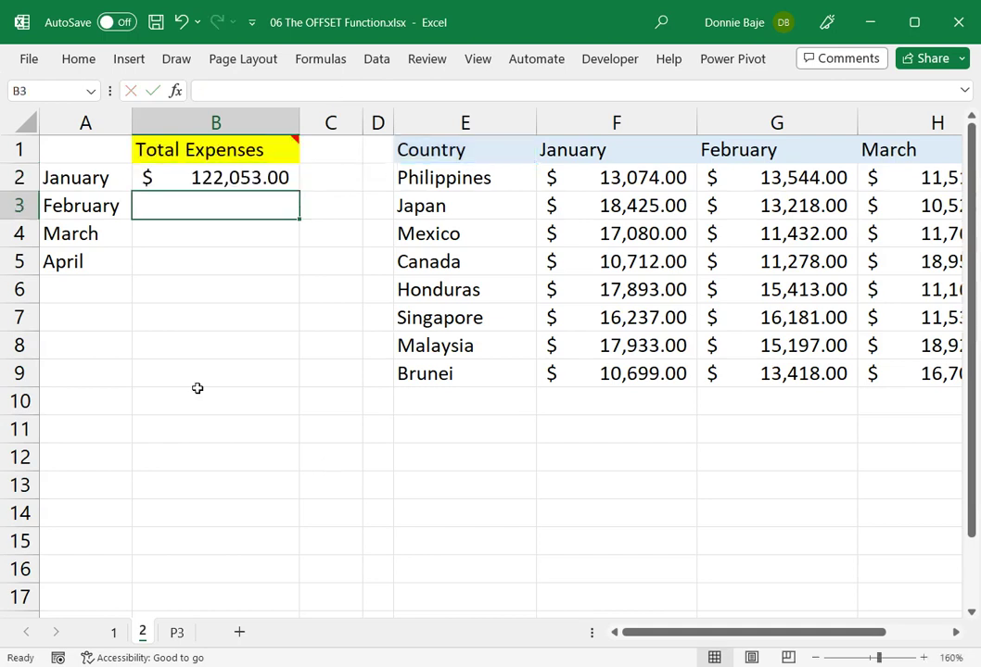
- Make the E1 reference in the B2 formula absolute as $E$1 and copy the formula down to B5
{"action": "left_click", "coordinate": [148, 177]}
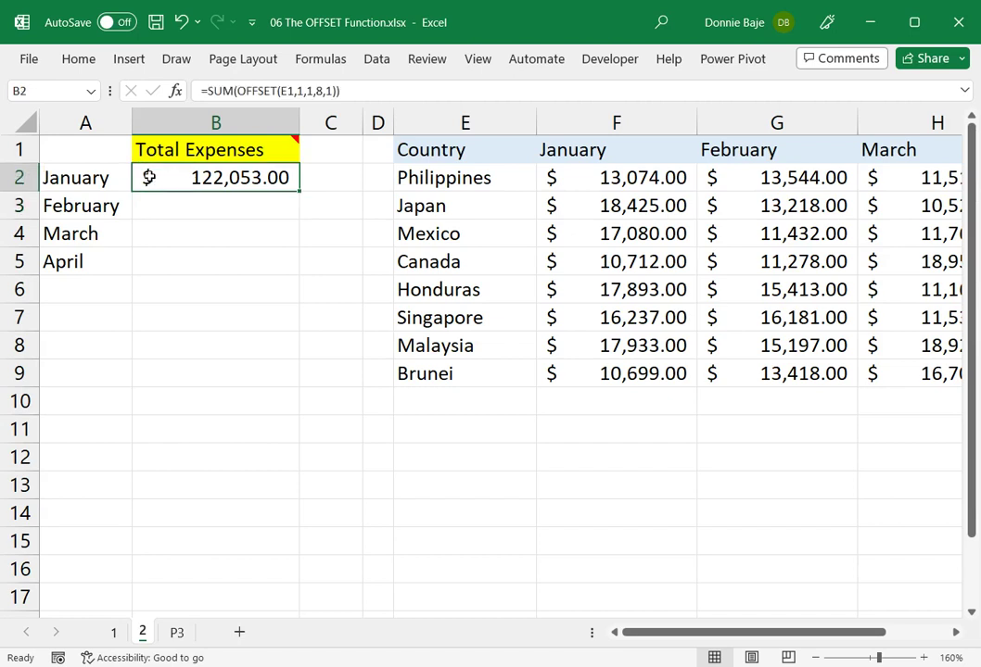
{"action": "double_click", "coordinate": [185, 177]}
{"action": "double_click", "coordinate": [275, 177]}
{"action": "key", "text": "F4"}
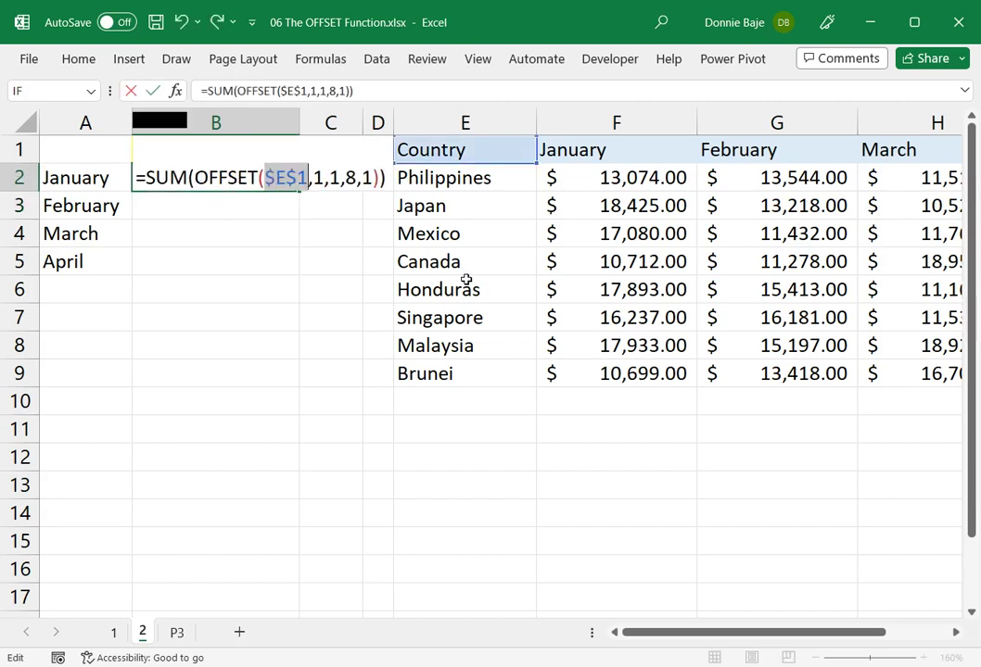
{"action": "key", "text": "Return"}
{"action": "left_click", "coordinate": [290, 185]}
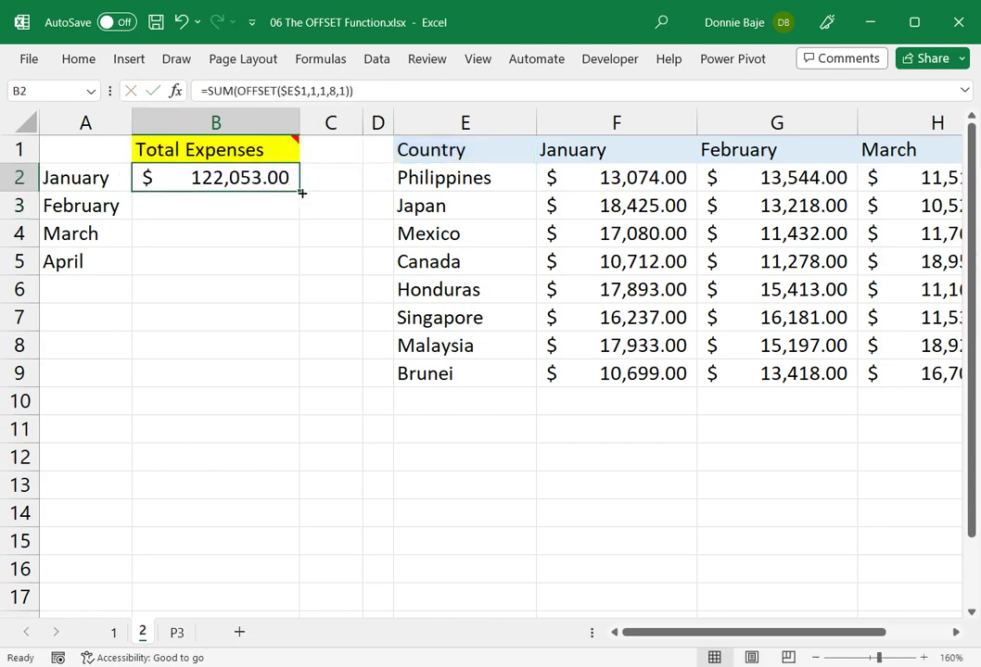
{"action": "left_click_drag", "start_coordinate": [301, 193], "coordinate": [299, 271]}
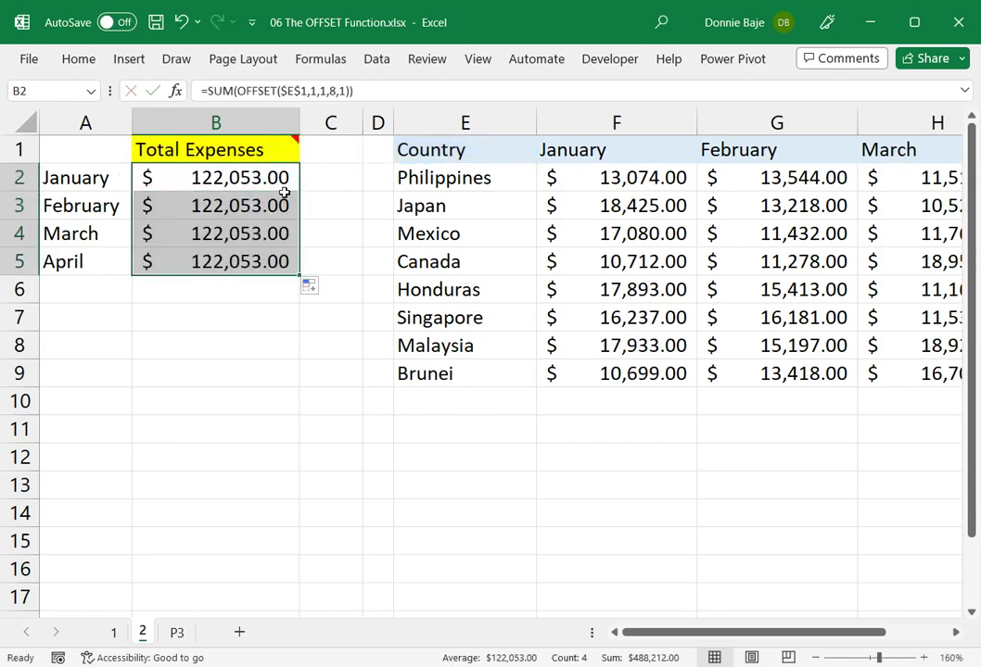
- Compare the OFFSET arguments of the formulas in B2, B3 and B4, including the rows argument in B3
{"action": "double_click", "coordinate": [277, 176]}
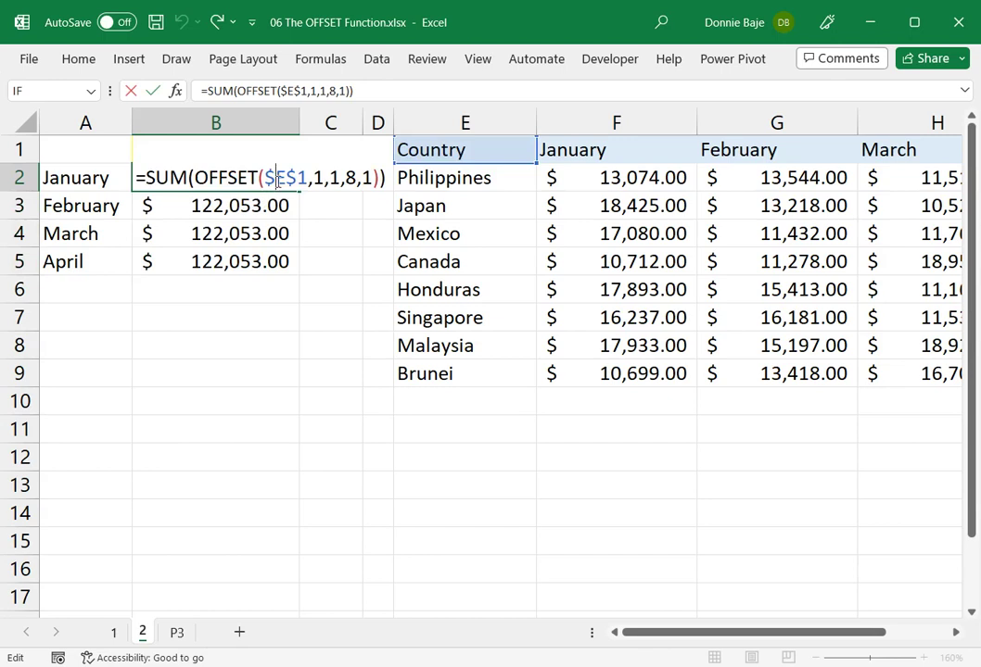
{"action": "left_click", "coordinate": [278, 198]}
{"action": "double_click", "coordinate": [312, 205]}
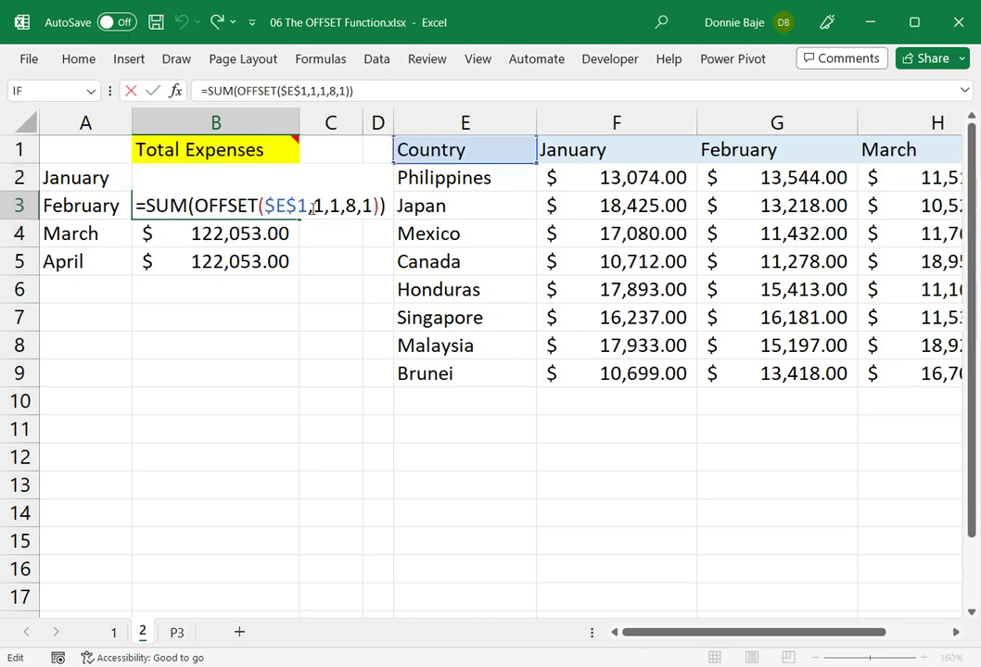
{"action": "double_click", "coordinate": [316, 206]}
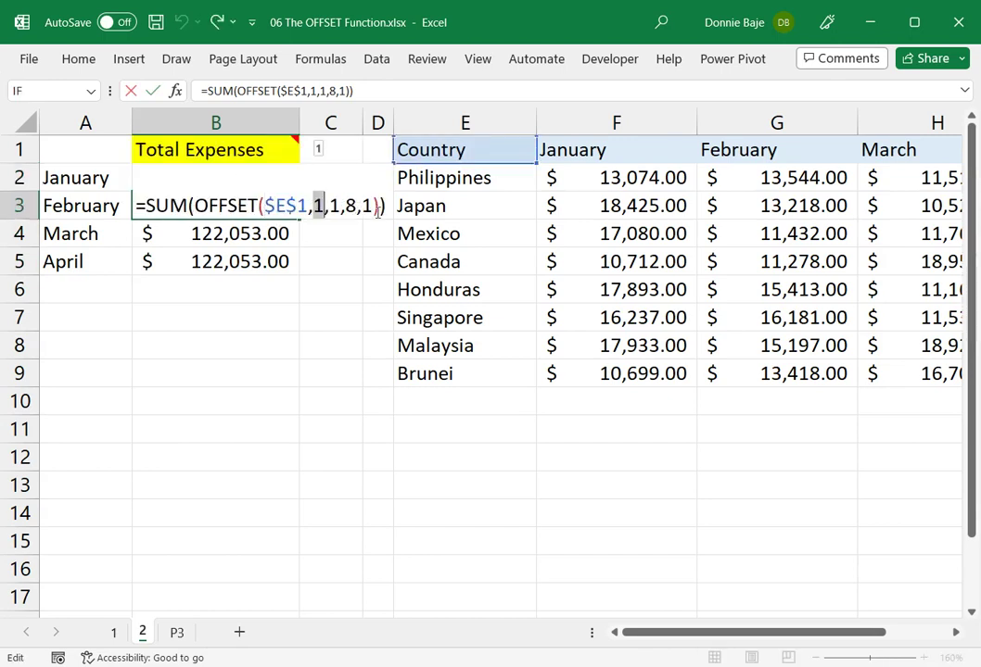
{"action": "key", "text": "Return"}
{"action": "double_click", "coordinate": [259, 234]}
{"action": "key", "text": "Return"}
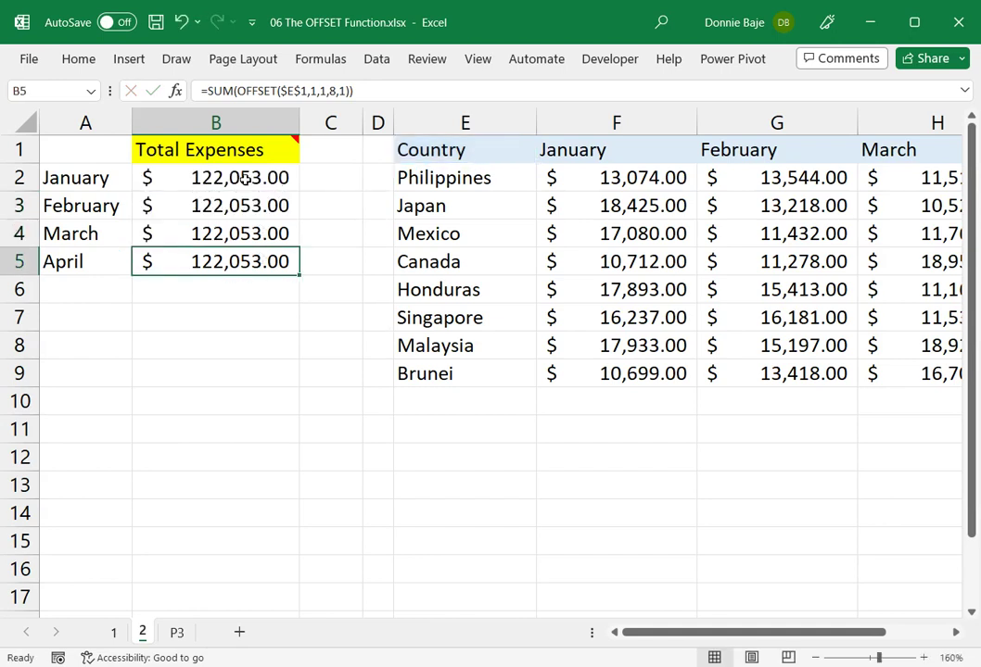
- Review the rows, columns, height and width arguments of the OFFSET formula in B2
{"action": "double_click", "coordinate": [243, 179]}
{"action": "double_click", "coordinate": [318, 177]}
{"action": "double_click", "coordinate": [334, 177]}
{"action": "double_click", "coordinate": [352, 177]}
{"action": "left_click", "coordinate": [361, 177]}
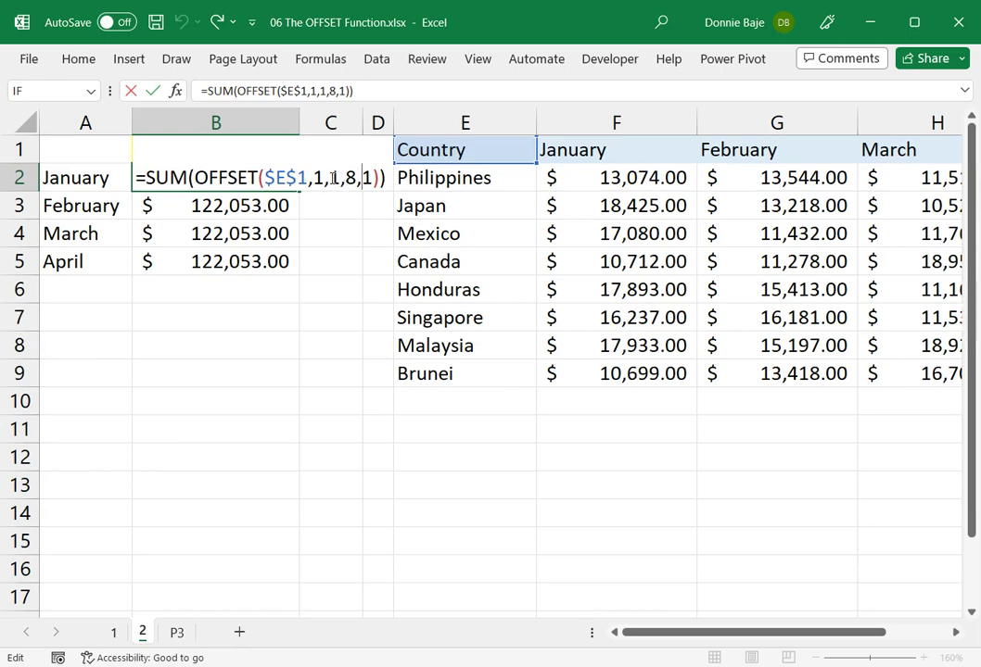
{"action": "double_click", "coordinate": [334, 177]}
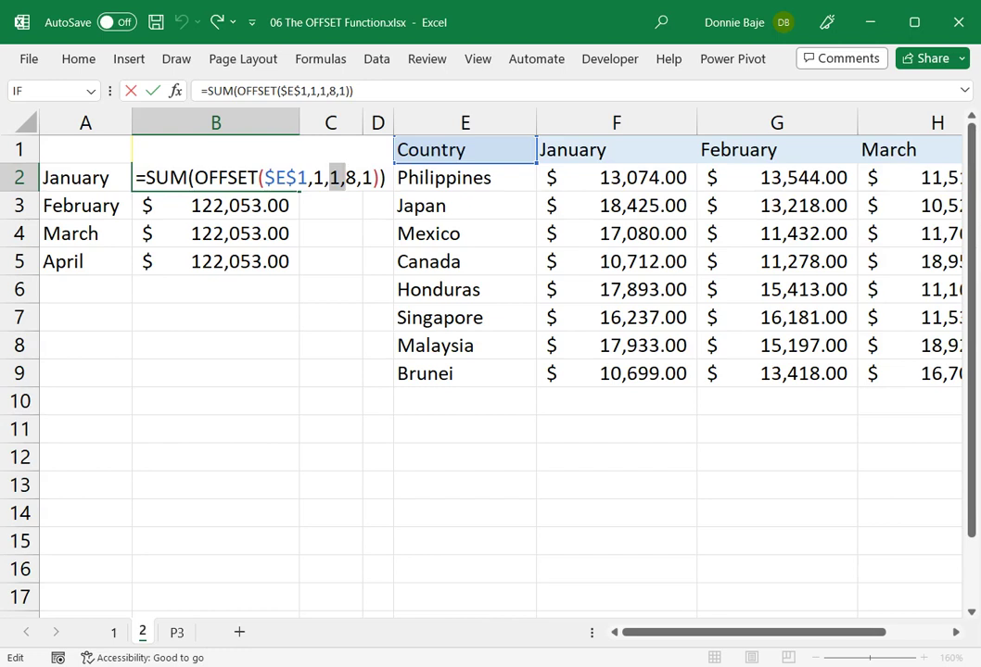
{"action": "double_click", "coordinate": [318, 177]}
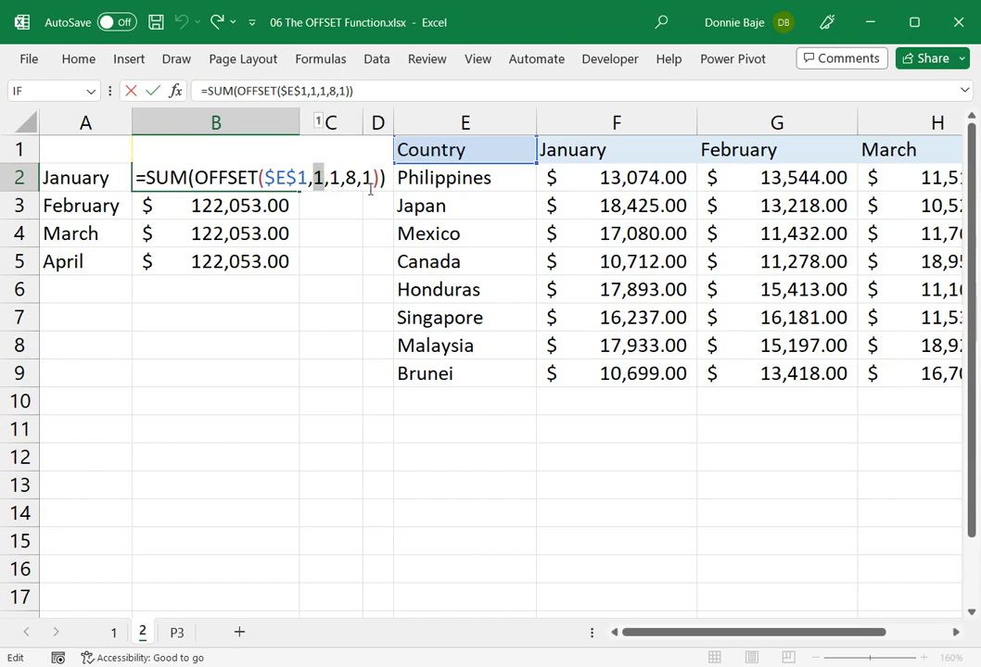
{"action": "key", "text": "Escape"}
- Trace the one-row offset from the Country header in E1 down to E2
{"action": "left_click", "coordinate": [438, 151]}
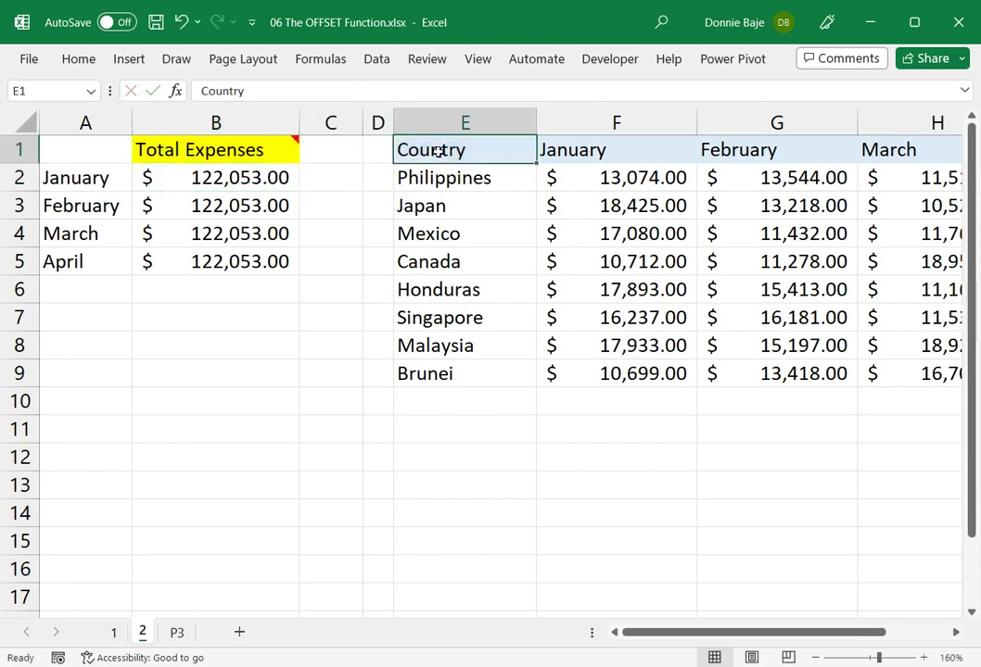
{"action": "key", "text": "Down"}
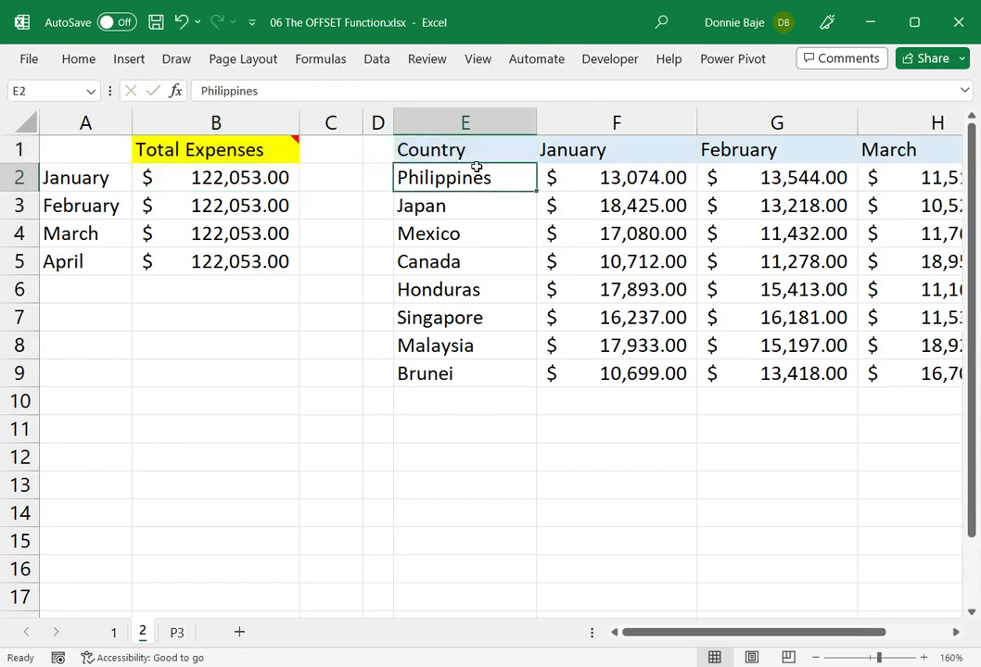
{"action": "left_click", "coordinate": [468, 153]}
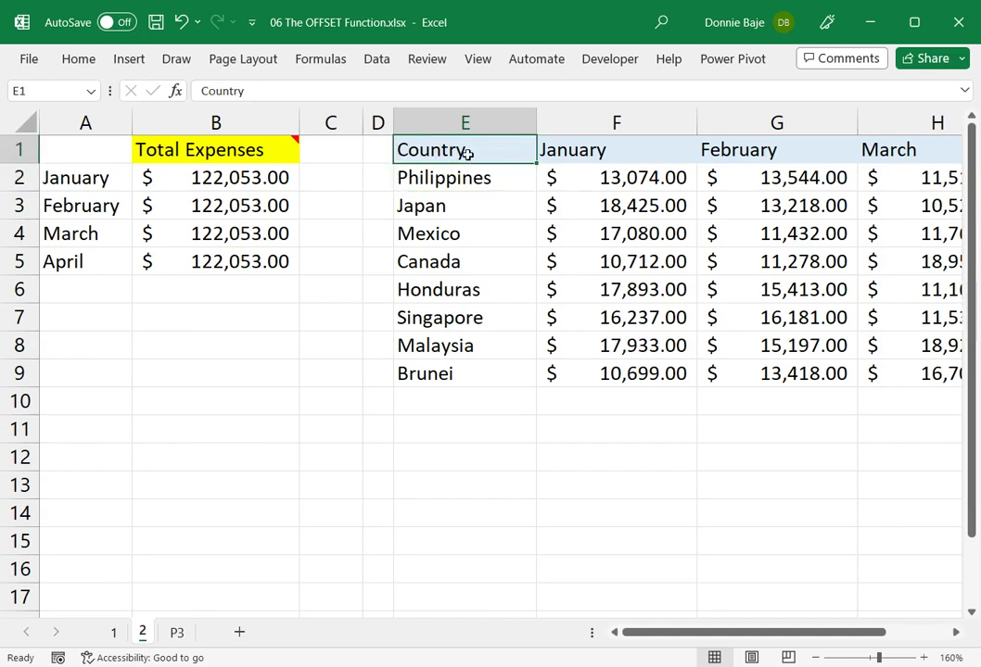
{"action": "key", "text": "Down"}
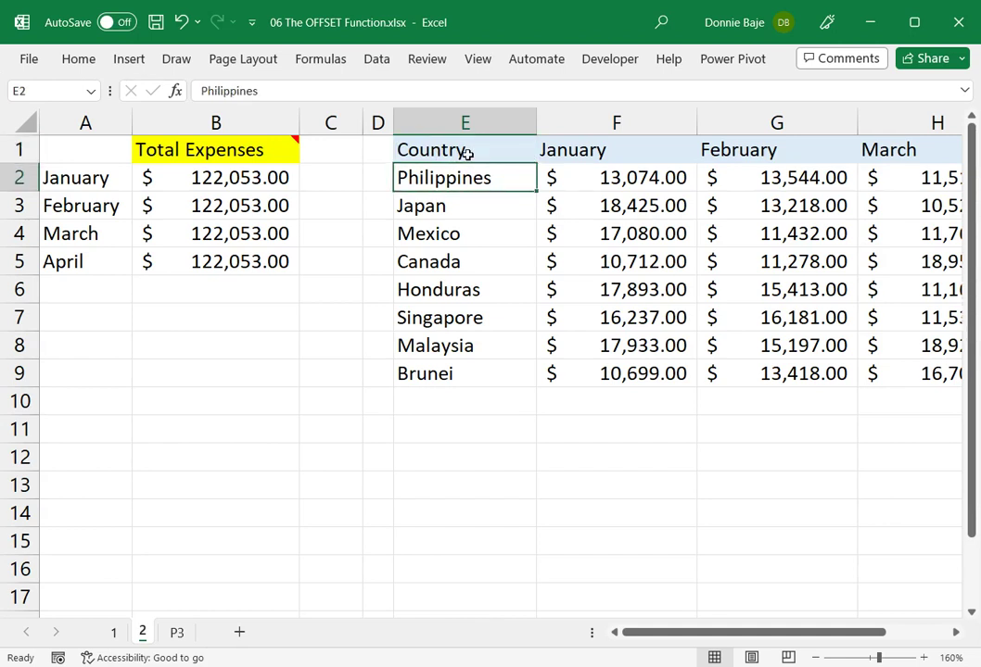
- Replace the columns argument of the OFFSET in B2 with an empty MATCH() function
{"action": "double_click", "coordinate": [279, 178]}
{"action": "double_click", "coordinate": [335, 178]}
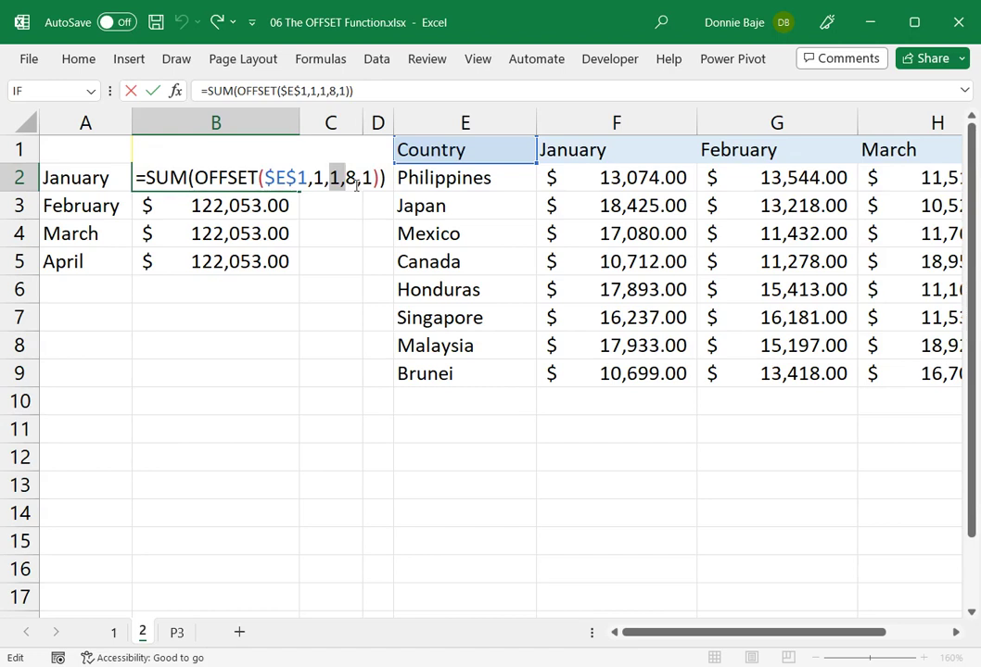
{"action": "double_click", "coordinate": [358, 180]}
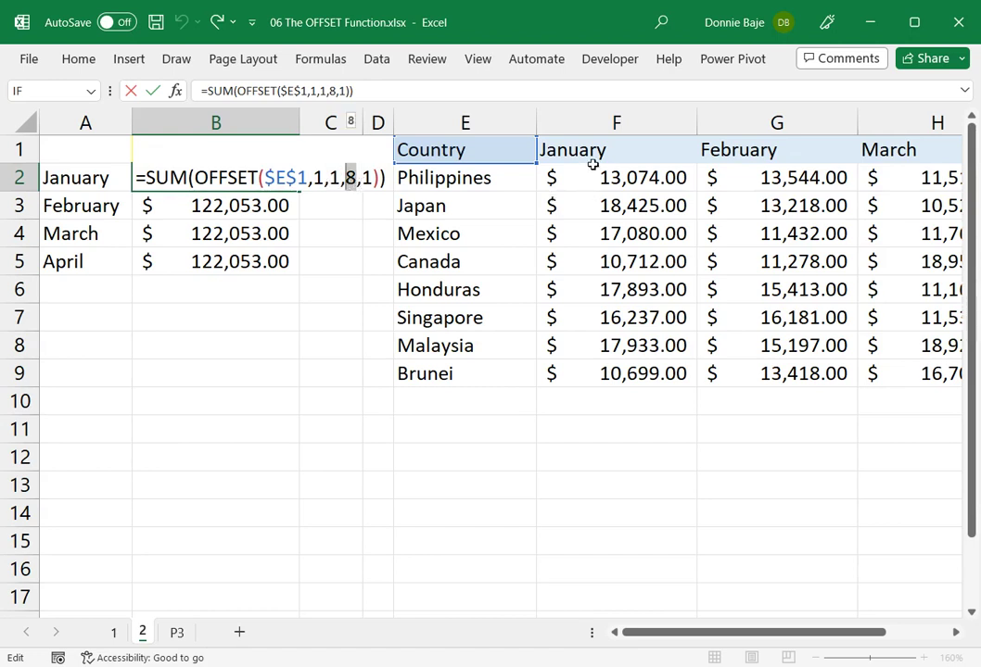
{"action": "double_click", "coordinate": [366, 178]}
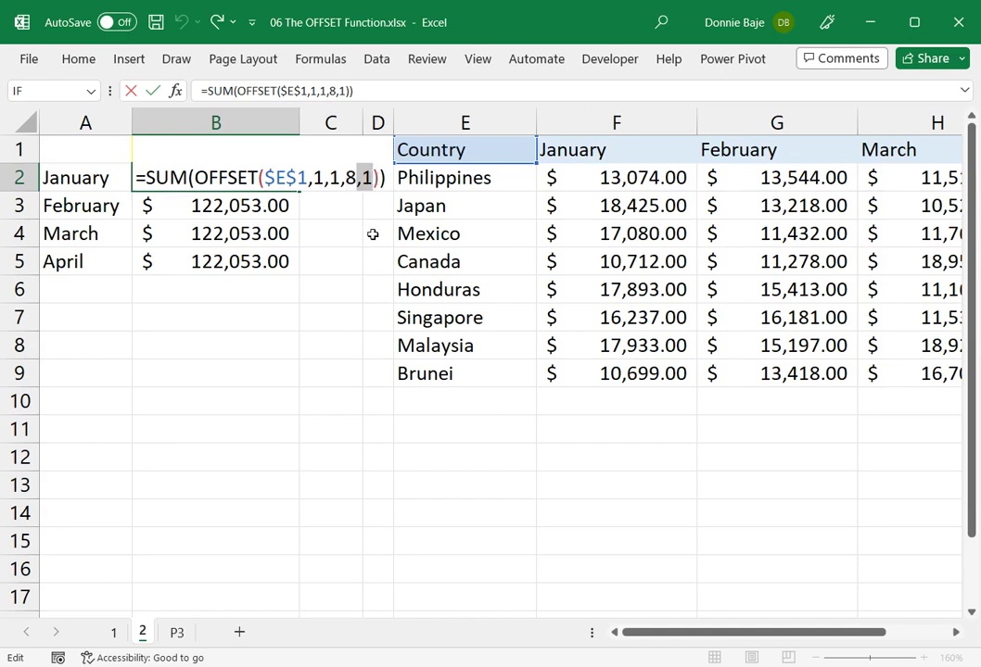
{"action": "double_click", "coordinate": [335, 178]}
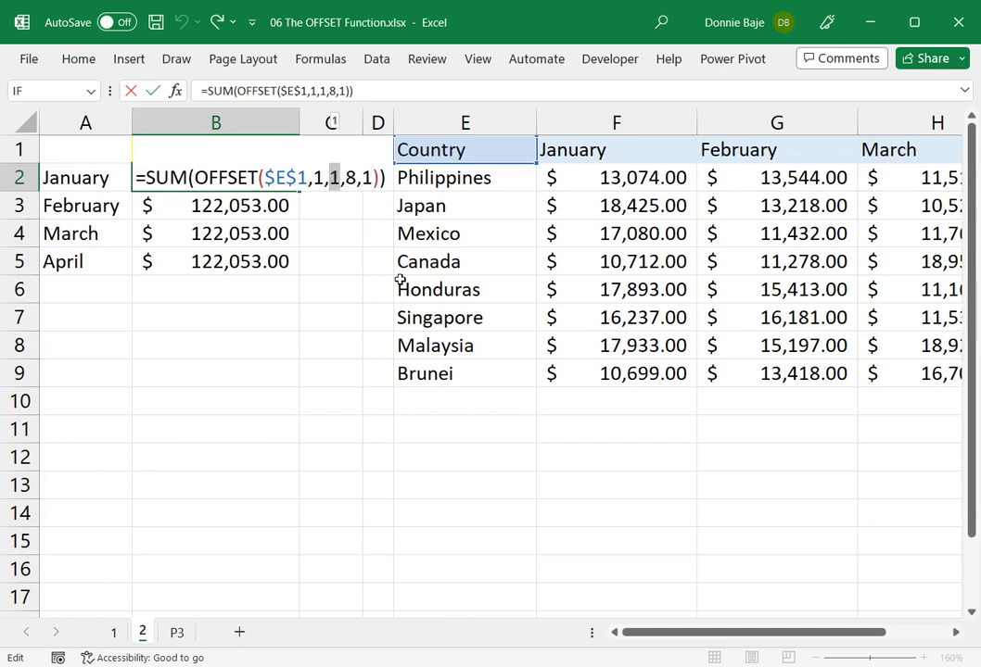
{"action": "type", "text": "MATCH()"}
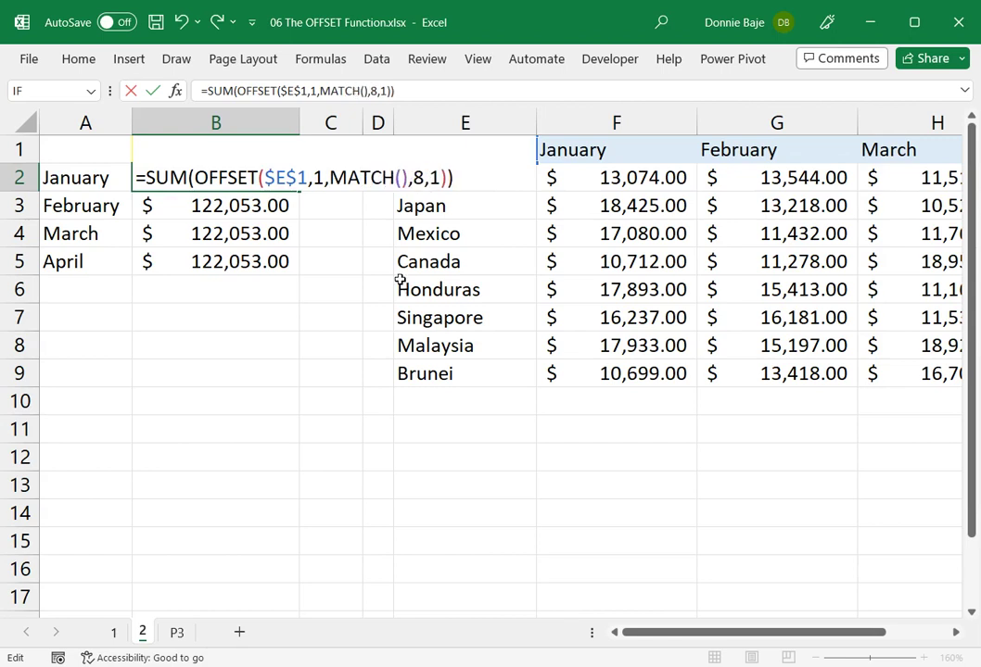
{"action": "left_click", "coordinate": [401, 178]}
{"action": "left_click_drag", "start_coordinate": [331, 178], "coordinate": [407, 185]}
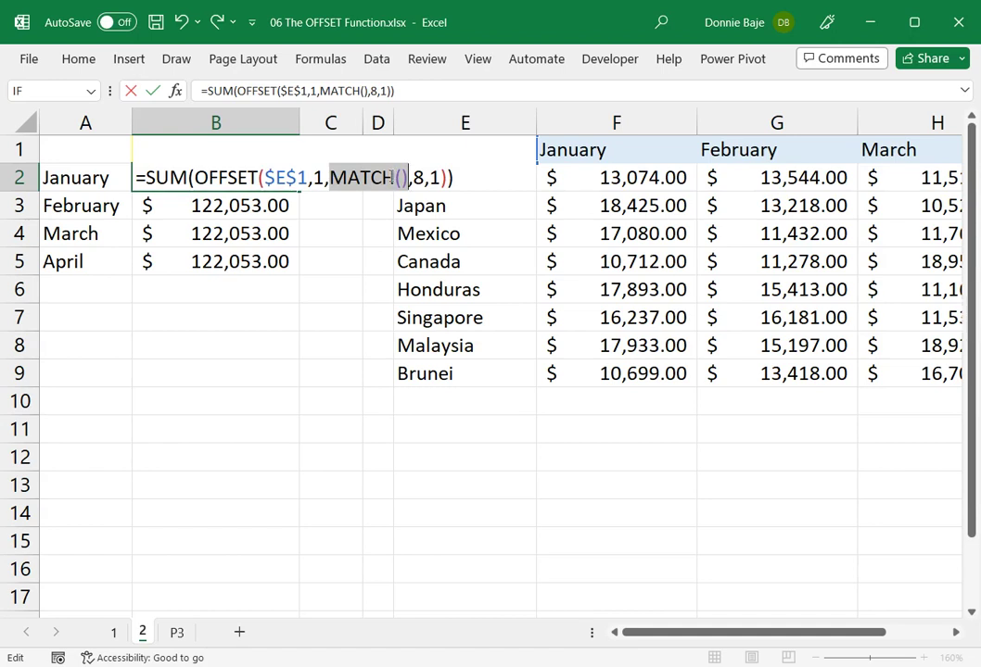
{"action": "left_click", "coordinate": [404, 179]}
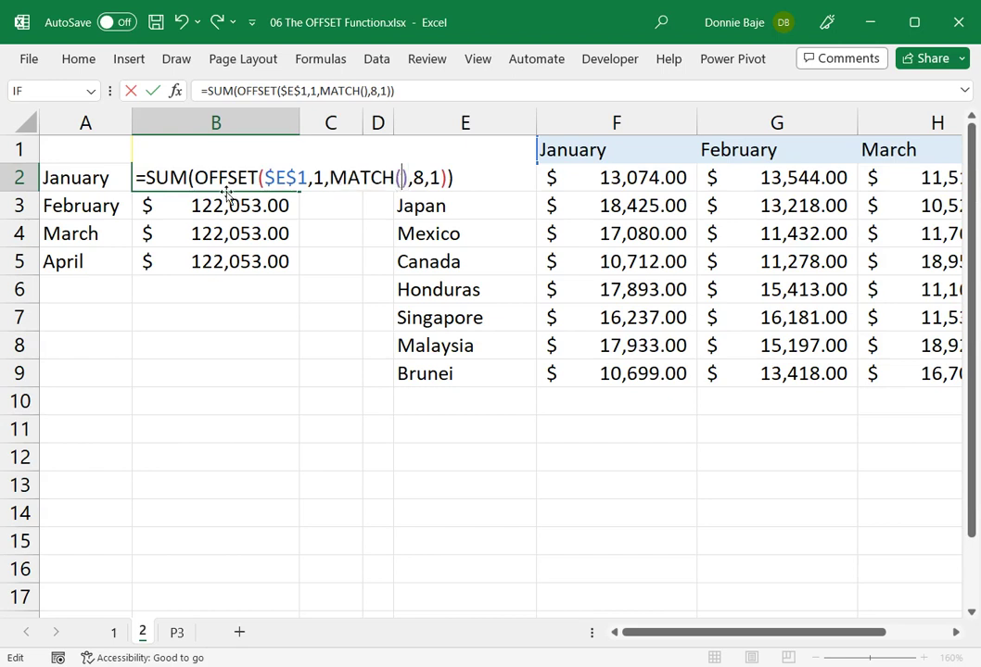
- Complete the MATCH in B2 with lookup value A2, absolute range $F$1:$I$1 and match type 0, and commit the formula
{"action": "left_click", "coordinate": [96, 178]}
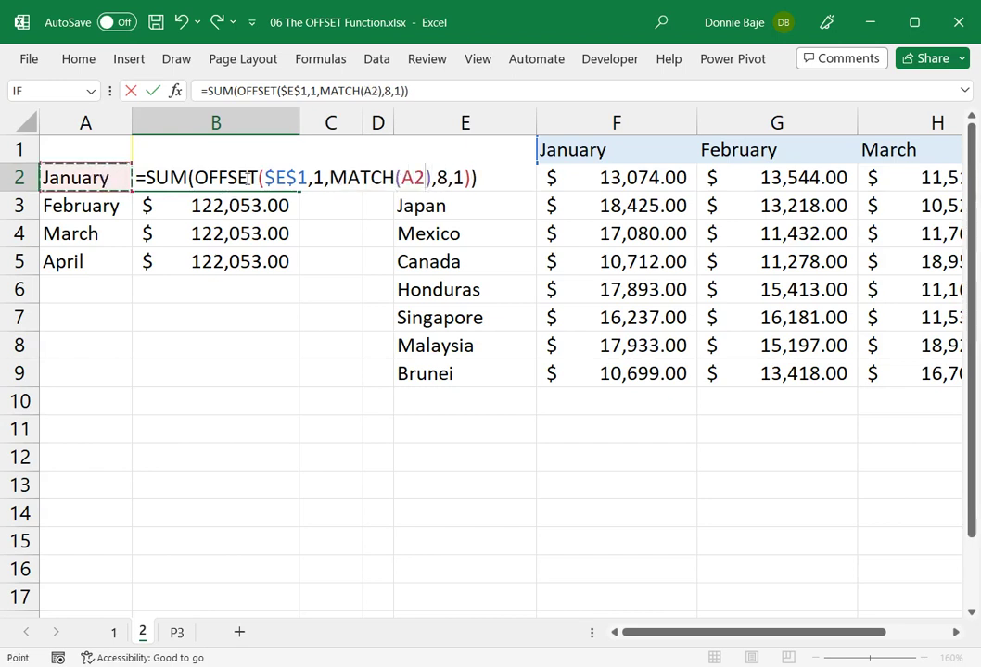
{"action": "type", "text": ","}
{"action": "left_click_drag", "start_coordinate": [604, 150], "coordinate": [886, 150]}
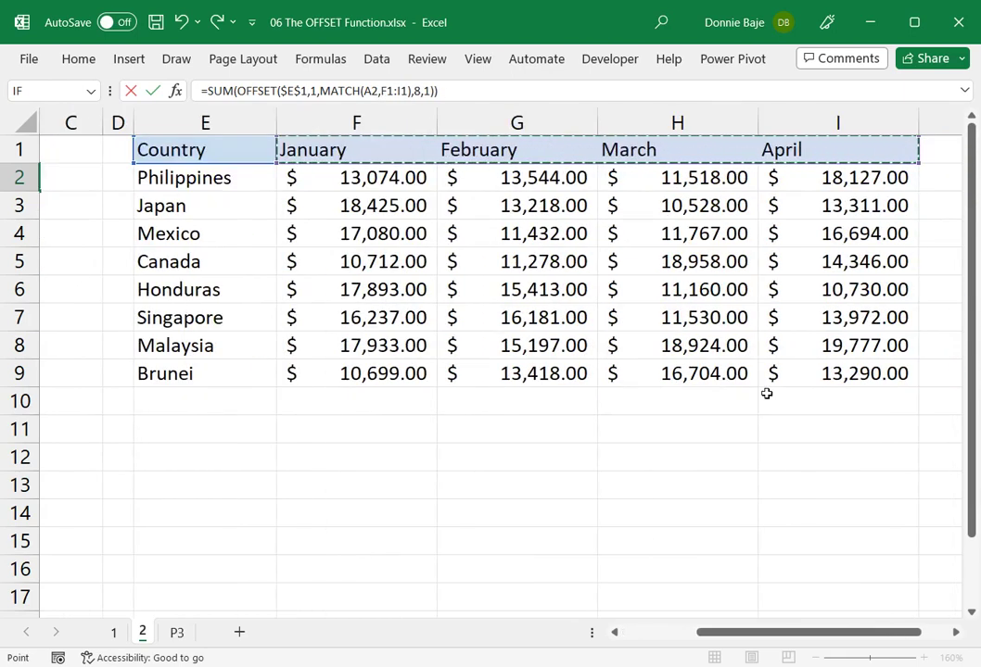
{"action": "left_click_drag", "start_coordinate": [748, 632], "coordinate": [665, 639]}
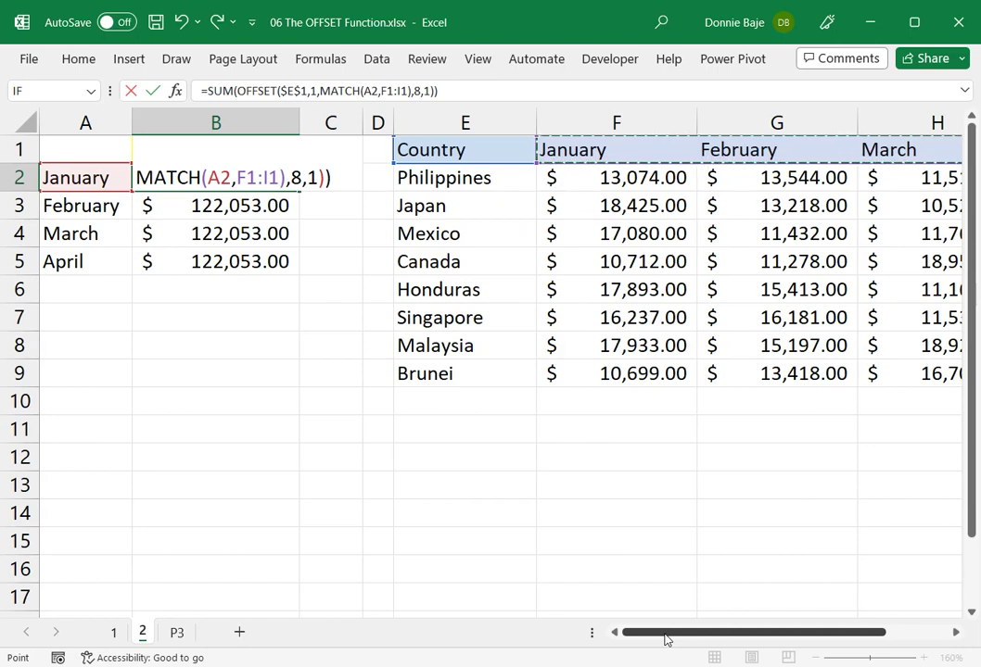
{"action": "key", "text": "F4"}
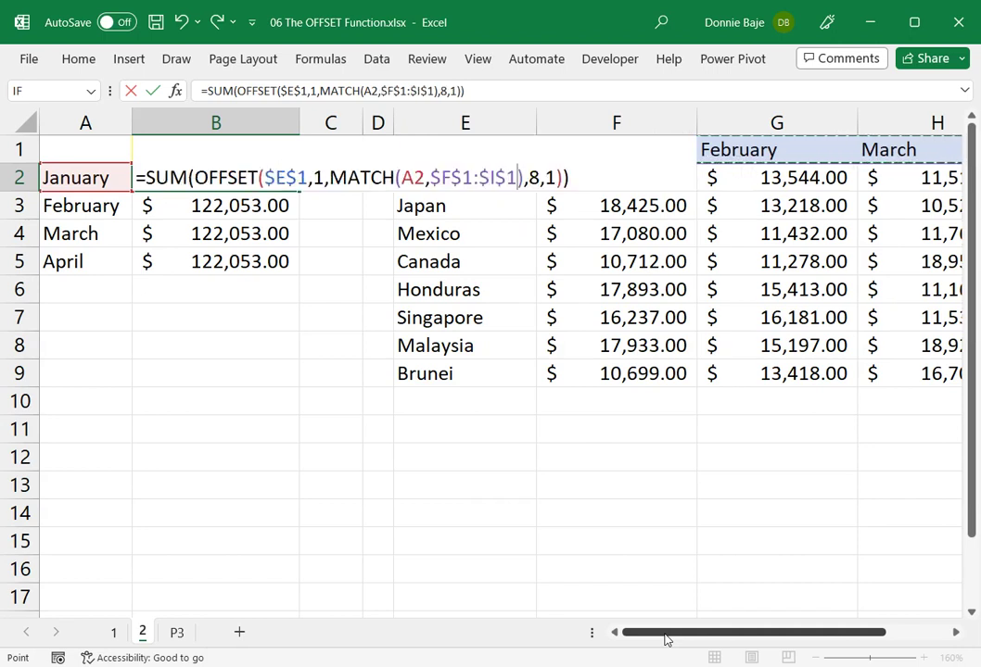
{"action": "type", "text": ",0"}
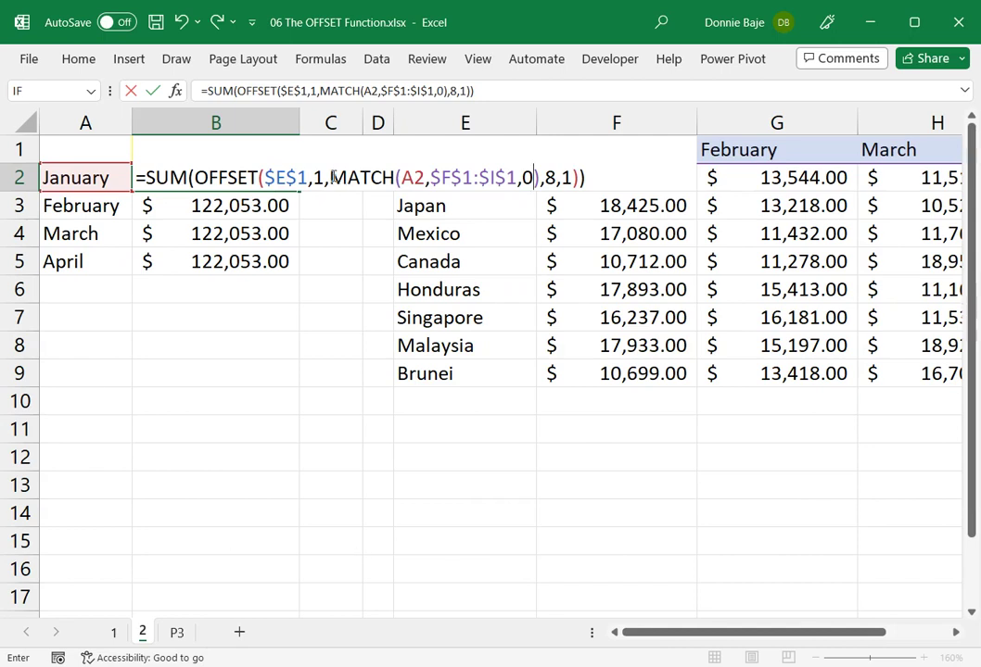
{"action": "left_click_drag", "start_coordinate": [330, 177], "coordinate": [541, 178]}
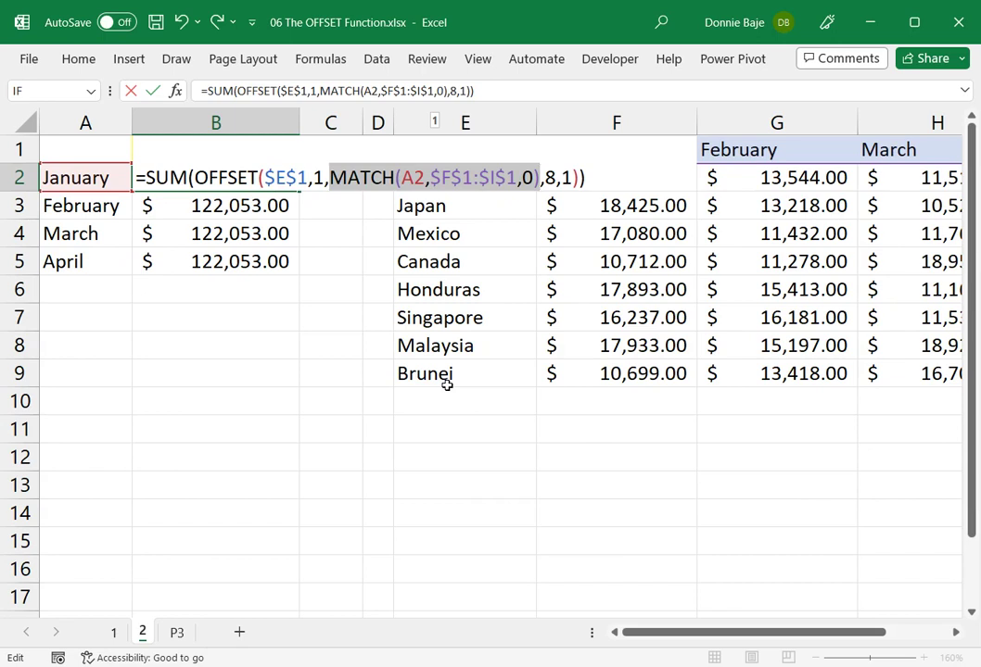
{"action": "key", "text": "Return"}
- Check the hard-coded OFFSET arguments in B3 and copy the B2 formula down to B5
{"action": "left_click", "coordinate": [274, 177]}
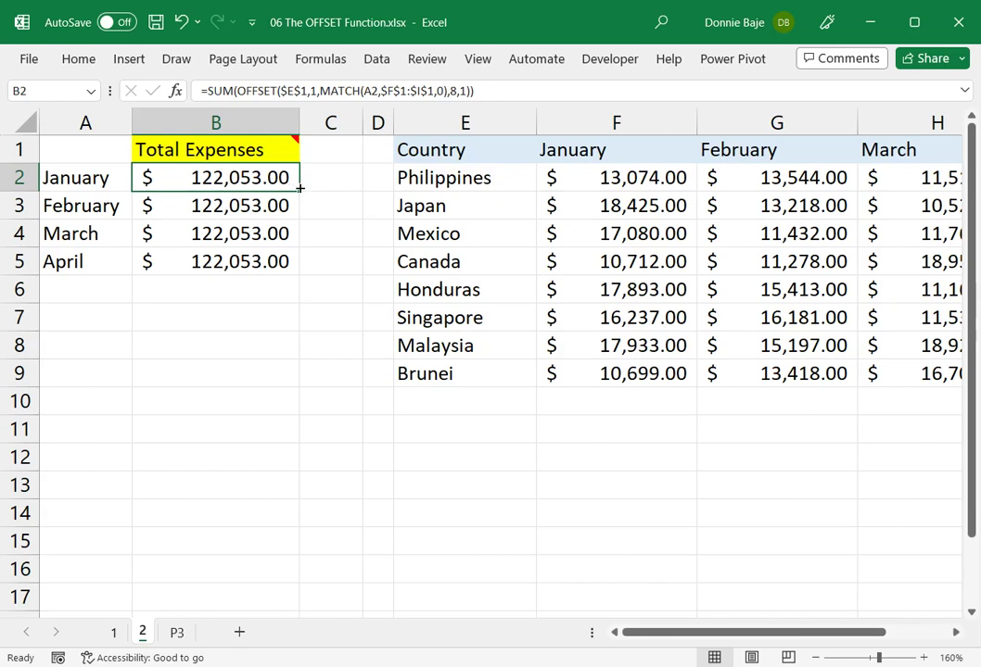
{"action": "left_click", "coordinate": [258, 204]}
{"action": "double_click", "coordinate": [257, 203]}
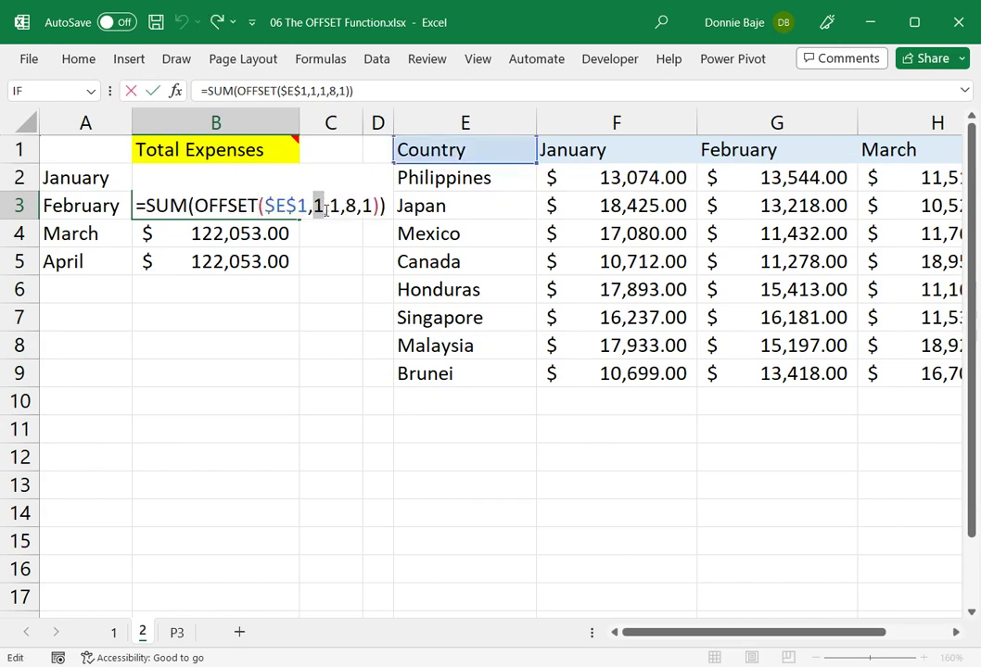
{"action": "key", "text": "Escape"}
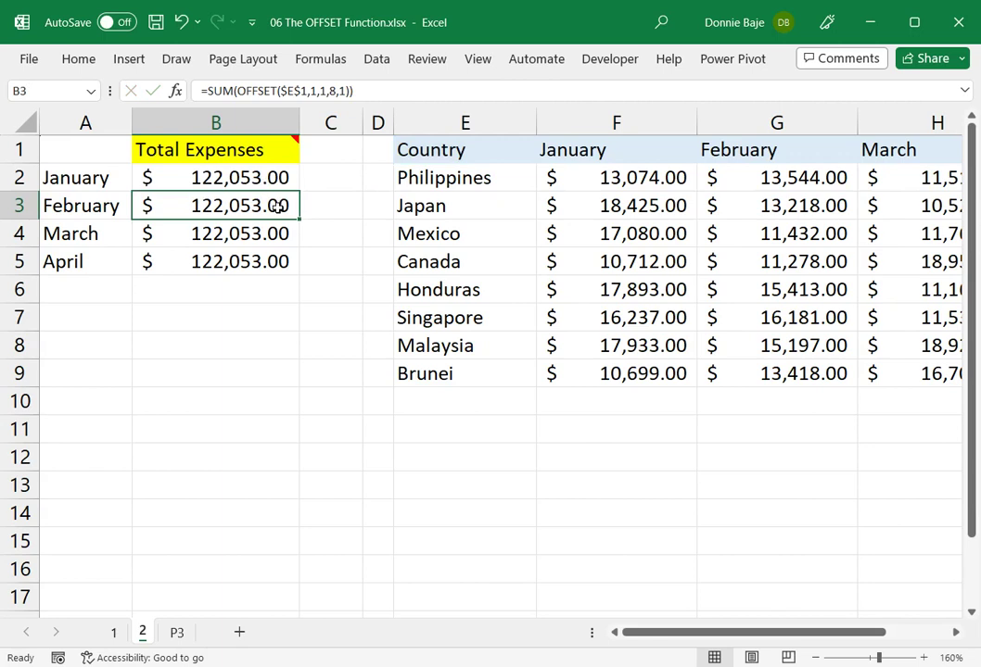
{"action": "double_click", "coordinate": [280, 205]}
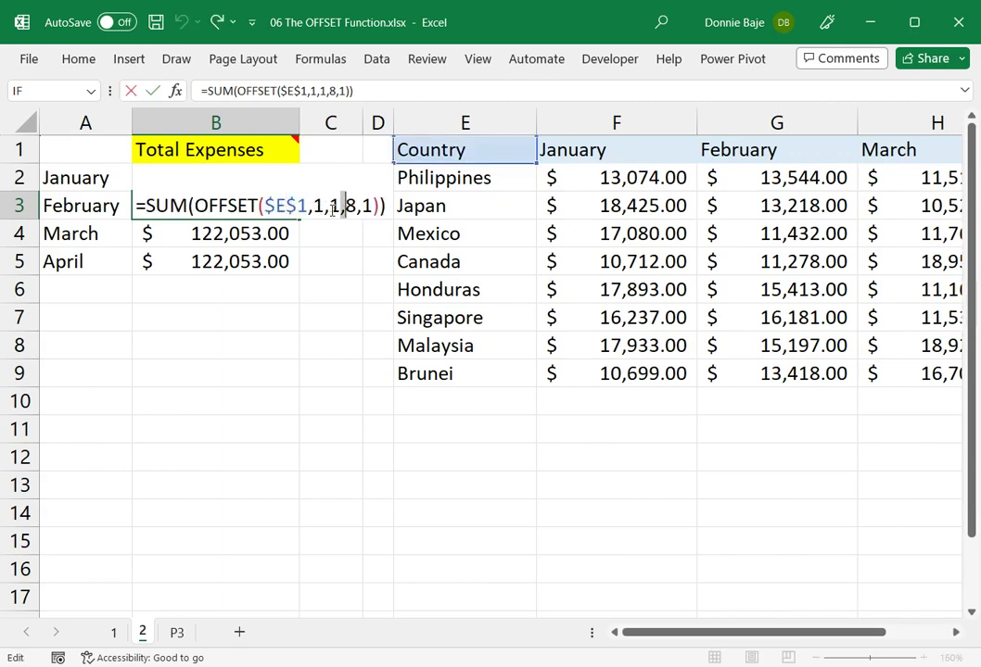
{"action": "key", "text": "Escape"}
{"action": "left_click", "coordinate": [291, 189]}
{"action": "left_click_drag", "start_coordinate": [298, 192], "coordinate": [292, 269]}
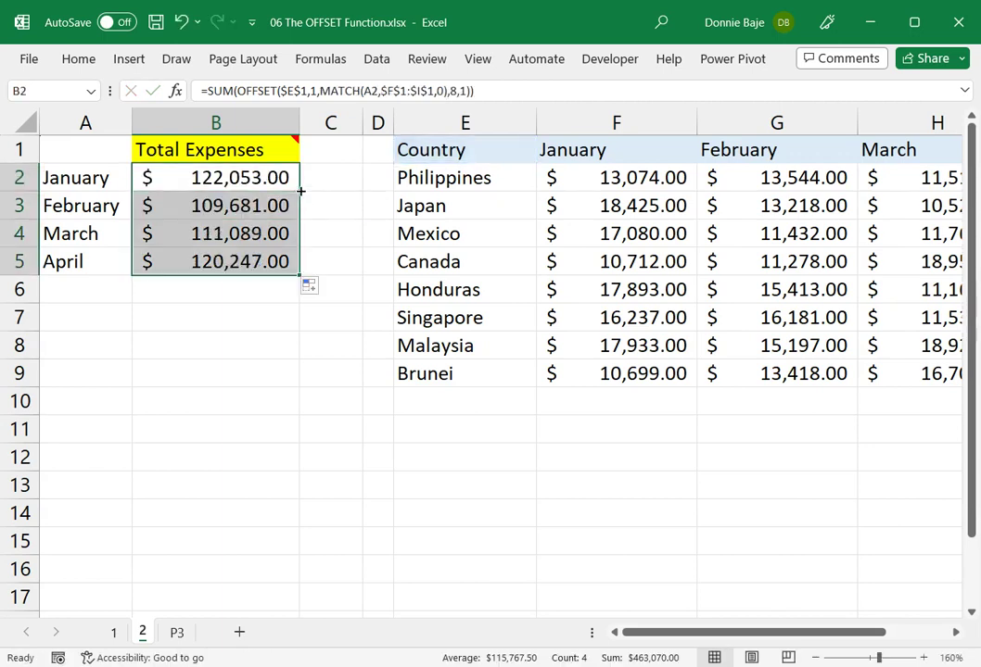
- Examine the rows, MATCH, height and width arguments of the copied formula in B3
{"action": "double_click", "coordinate": [227, 205]}
{"action": "double_click", "coordinate": [319, 206]}
{"action": "left_click_drag", "start_coordinate": [330, 206], "coordinate": [541, 206]}
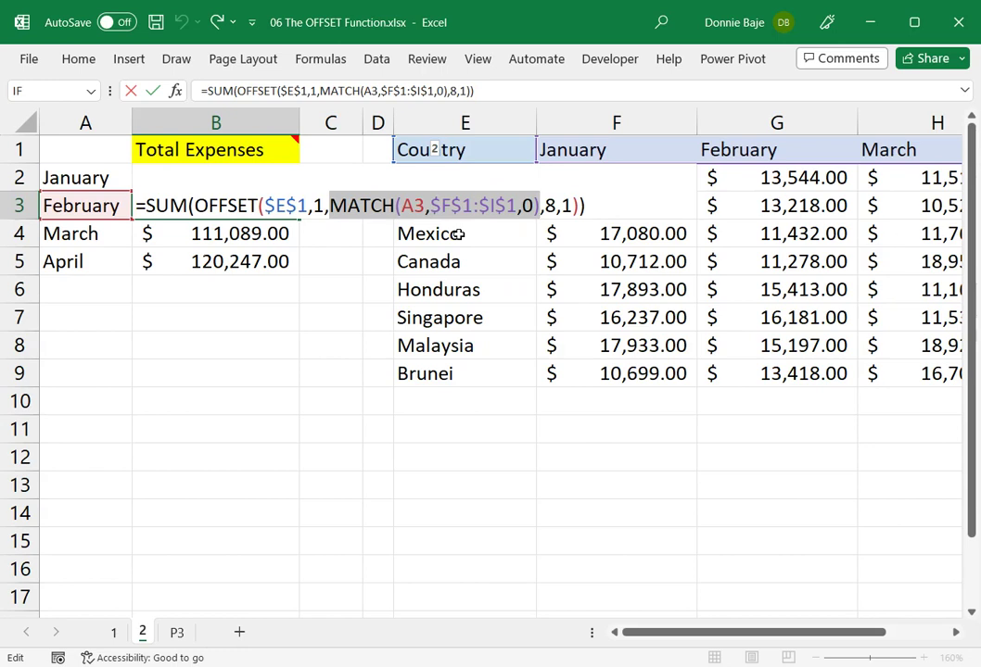
{"action": "left_click_drag", "start_coordinate": [543, 207], "coordinate": [572, 206]}
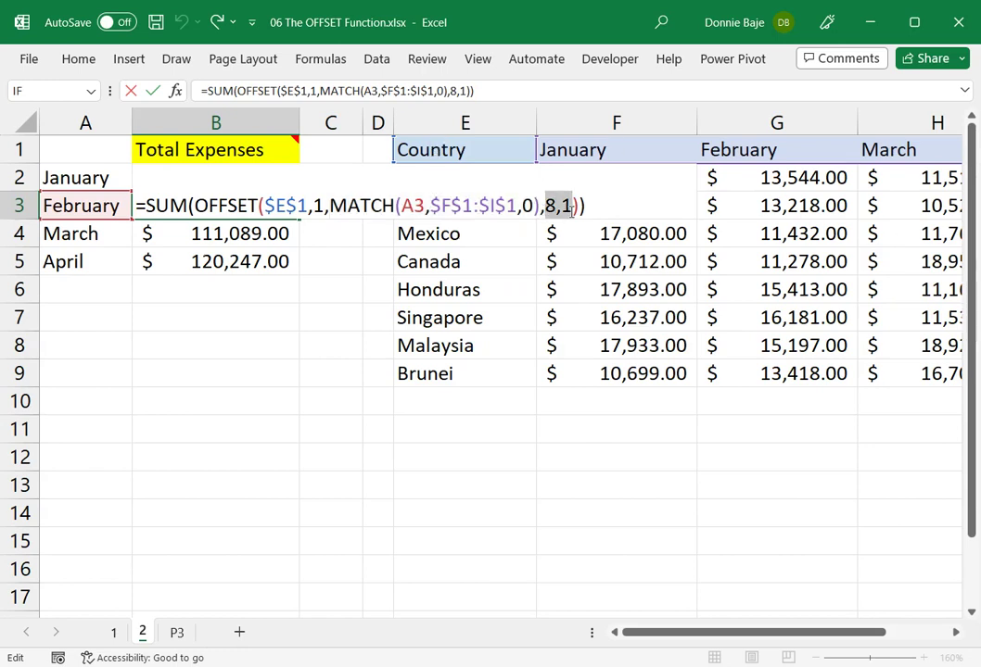
{"action": "key", "text": "Return"}
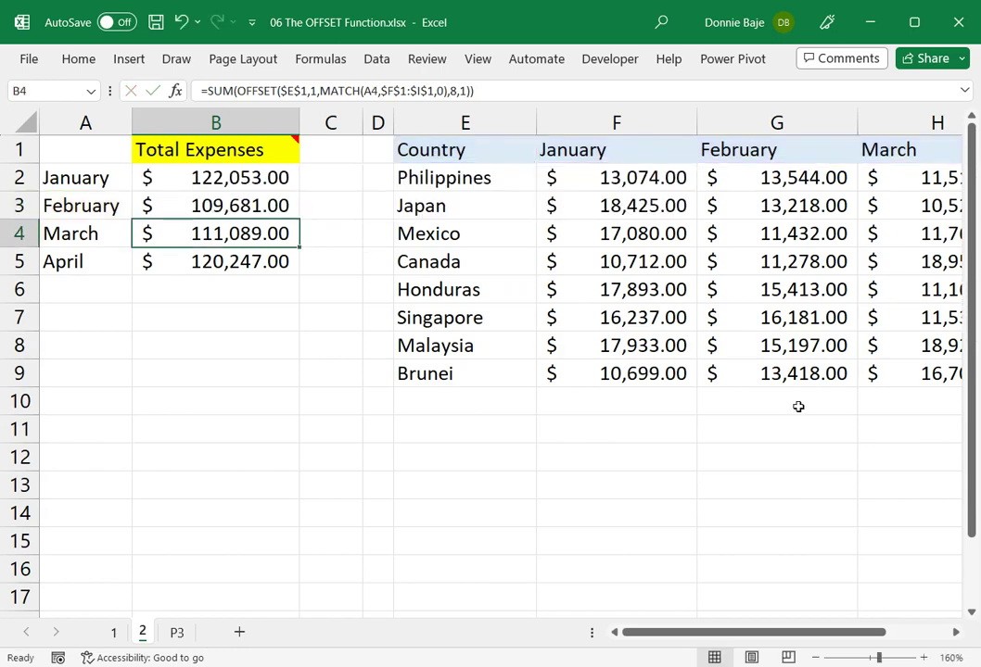
- Add a check total =SUM(G2:G9) in G10 and compare it with the February total in B3
{"action": "left_click", "coordinate": [797, 405]}
{"action": "type", "text": "=SUM("}
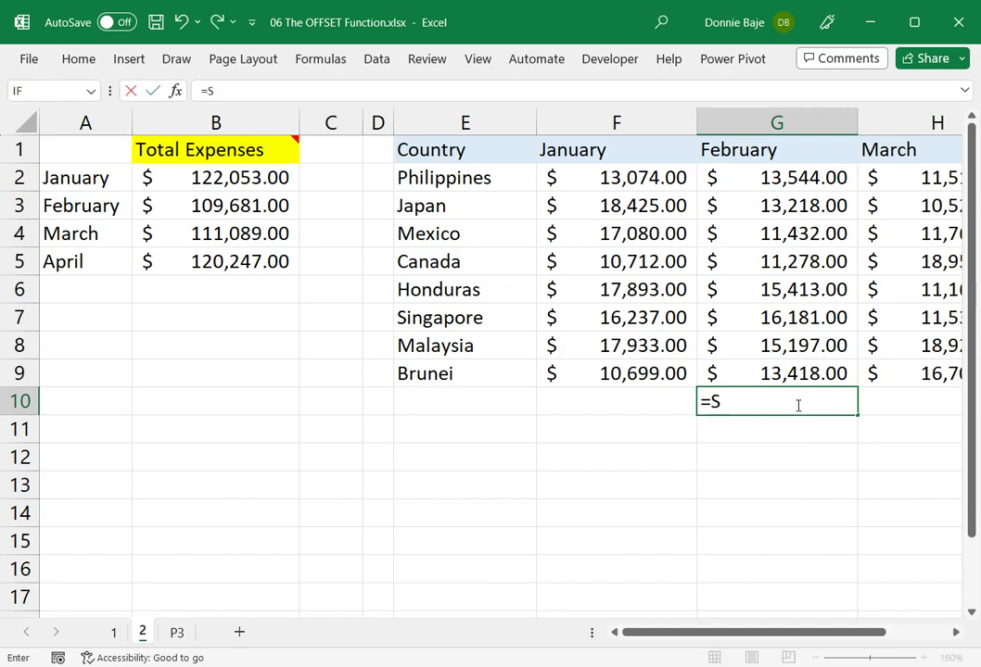
{"action": "key", "text": "Up"}
{"action": "key", "text": "shift+Up"}
{"action": "key", "text": "shift+Up"}
{"action": "key", "text": "shift+Up"}
{"action": "key", "text": "shift+Up"}
{"action": "key", "text": "shift+Up"}
{"action": "key", "text": "shift+Up"}
{"action": "key", "text": "shift+Up"}
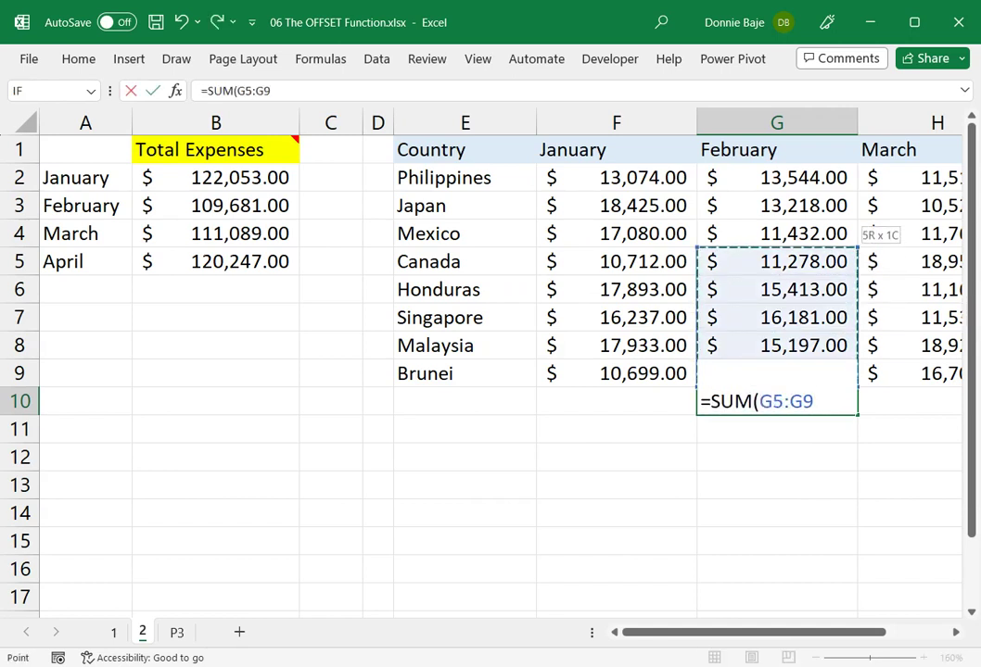
{"action": "key", "text": "Return"}
{"action": "left_click", "coordinate": [797, 405]}
{"action": "left_click", "coordinate": [221, 208]}
{"action": "left_click", "coordinate": [814, 398]}
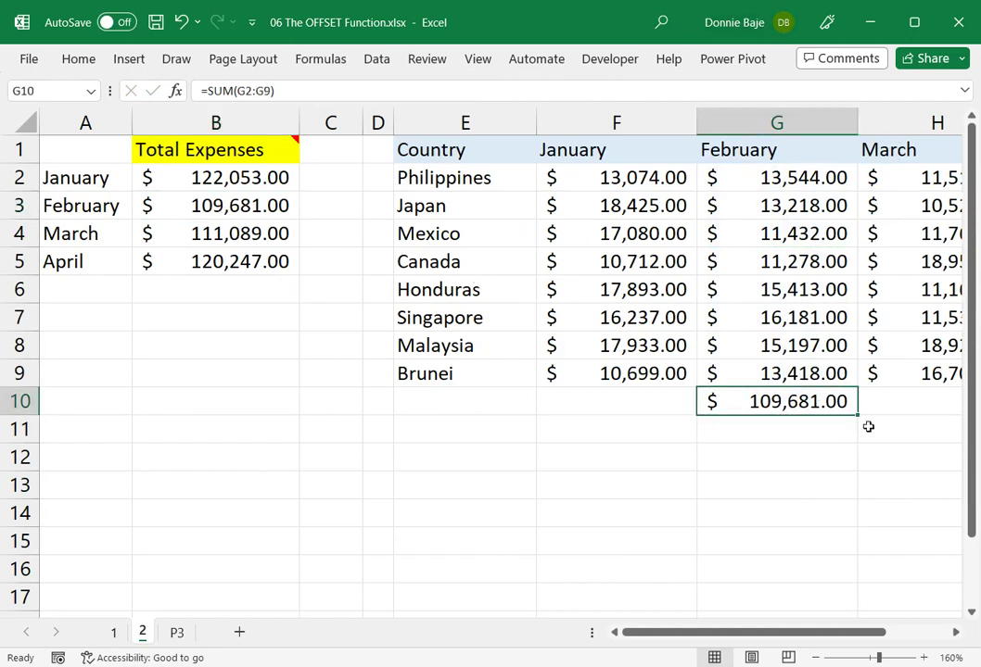
- Copy the check total in G10 across to H10 for March and compare it with the monthly totals in column B
{"action": "left_click_drag", "start_coordinate": [933, 410], "coordinate": [955, 406]}
{"action": "left_click", "coordinate": [956, 634]}
{"action": "left_click", "coordinate": [955, 634]}
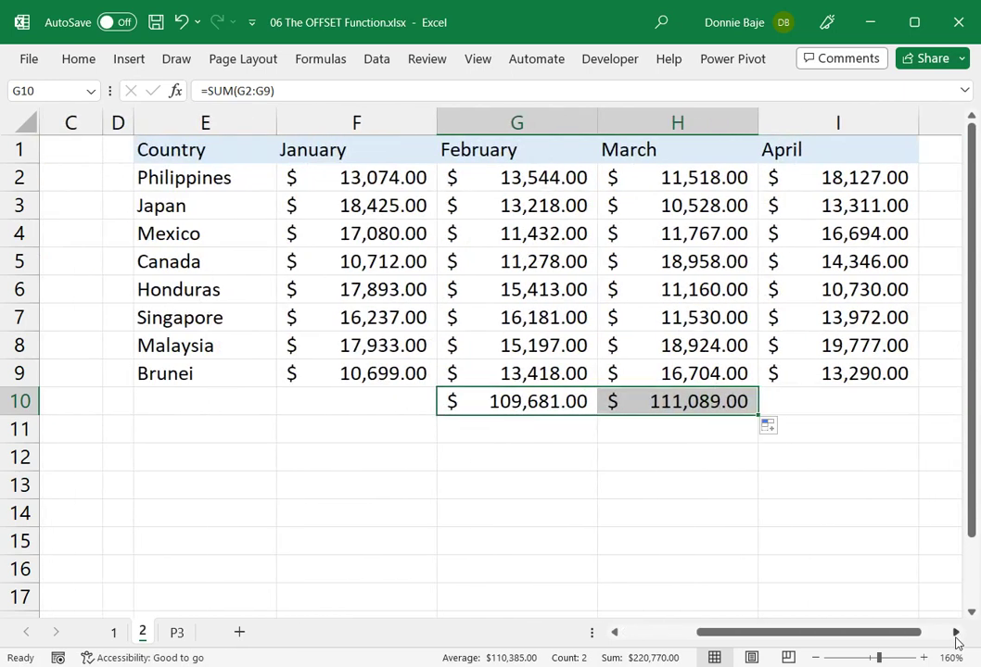
{"action": "left_click_drag", "start_coordinate": [904, 636], "coordinate": [775, 635]}
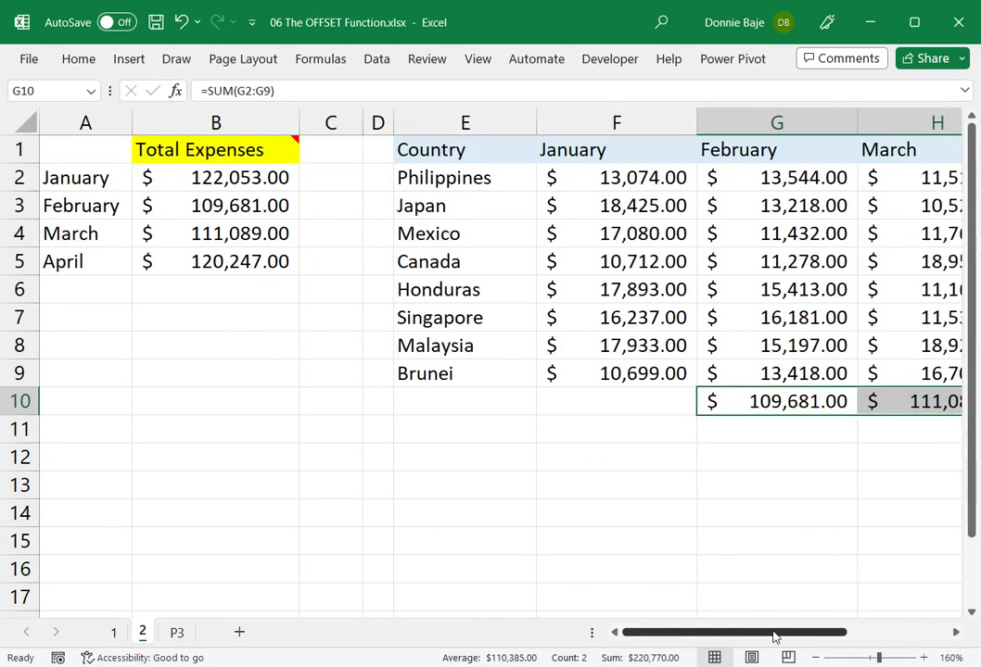
{"action": "left_click", "coordinate": [263, 181]}
{"action": "left_click", "coordinate": [266, 211]}
{"action": "left_click", "coordinate": [277, 241]}
- Examine the array returned by the OFFSET part inside the SUM formula in B2
{"action": "left_click", "coordinate": [266, 182]}
{"action": "double_click", "coordinate": [266, 181]}
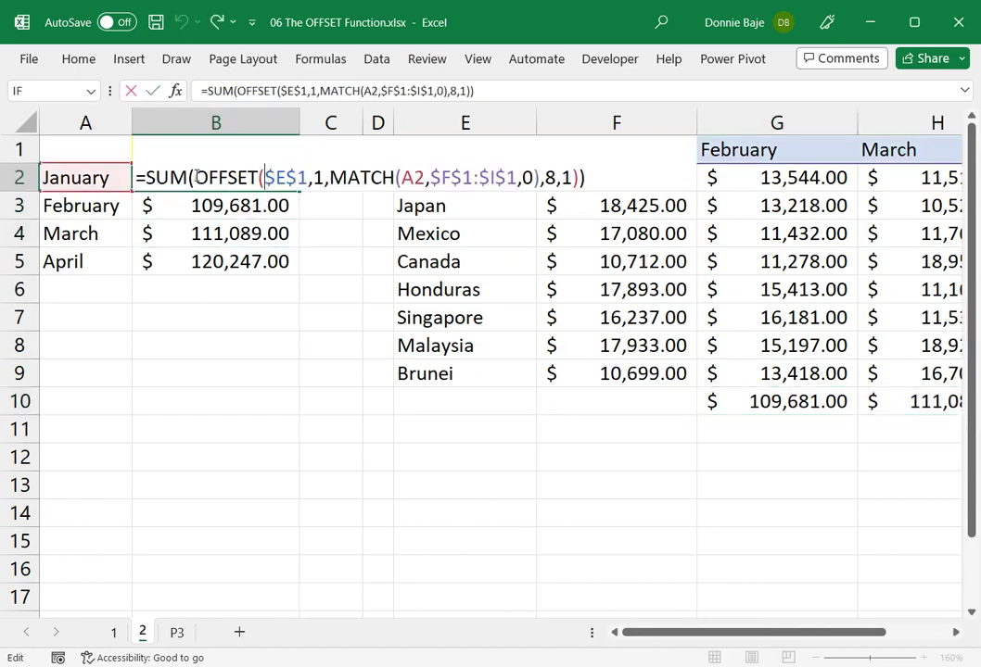
{"action": "left_click_drag", "start_coordinate": [194, 177], "coordinate": [582, 190]}
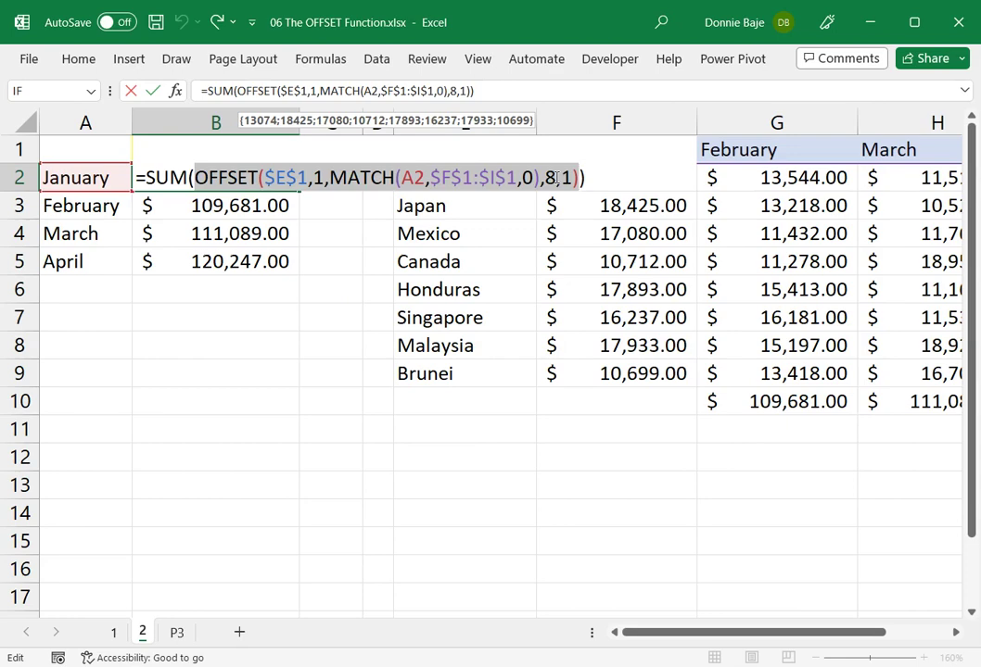
{"action": "key", "text": "Return"}
- Clear the check totals from G10 and H10
{"action": "left_click", "coordinate": [788, 403]}
{"action": "key", "text": "Delete"}
{"action": "left_click", "coordinate": [881, 406]}
{"action": "key", "text": "Delete"}
- Switch to sheet P3
{"action": "left_click", "coordinate": [436, 345]}
{"action": "left_click", "coordinate": [635, 634]}
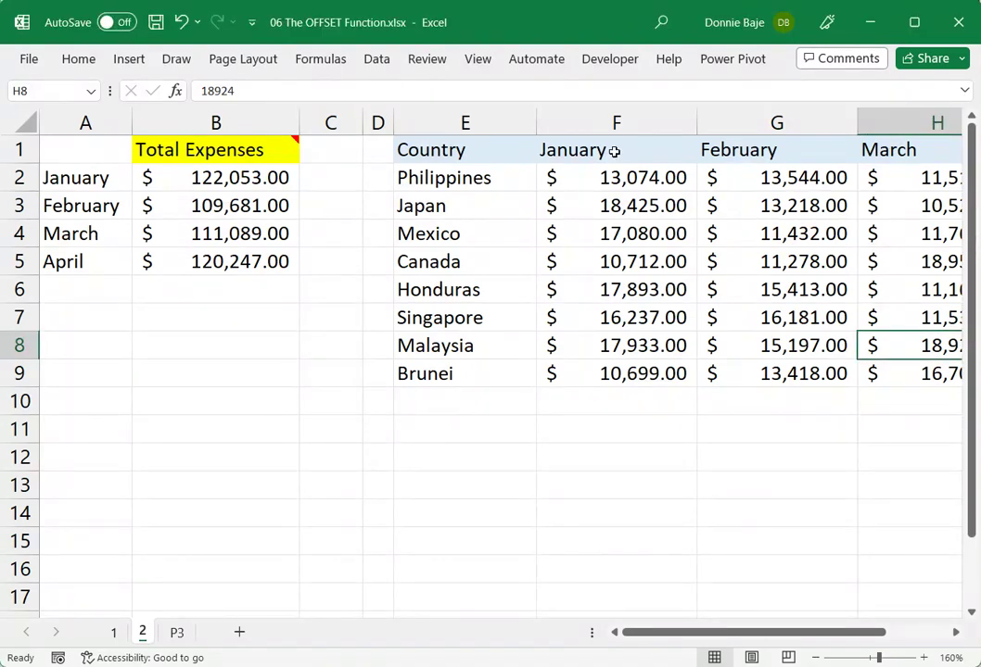
{"action": "left_click", "coordinate": [176, 633]}
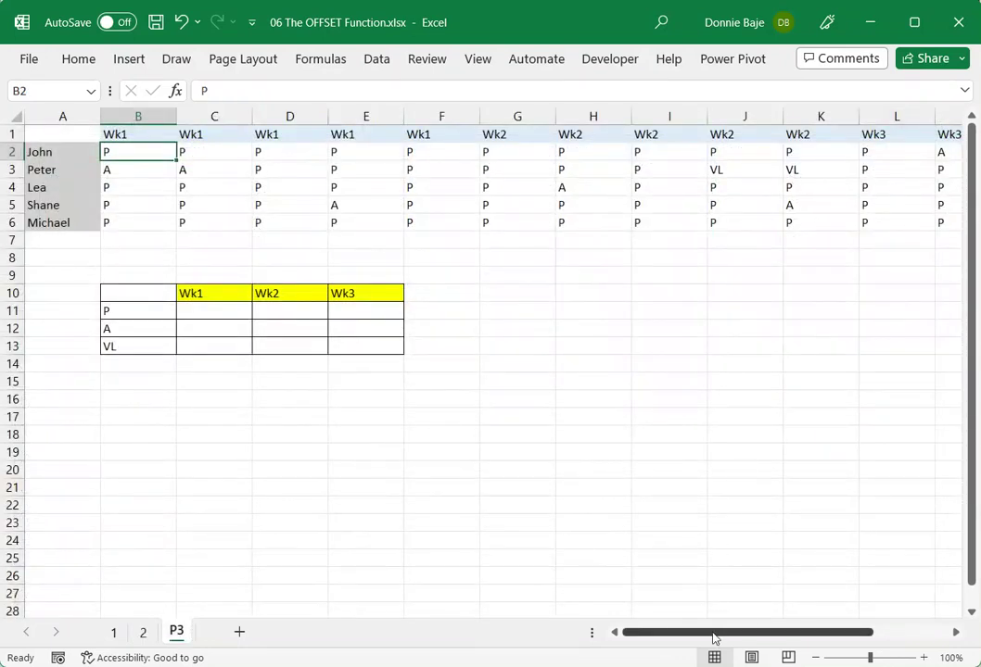